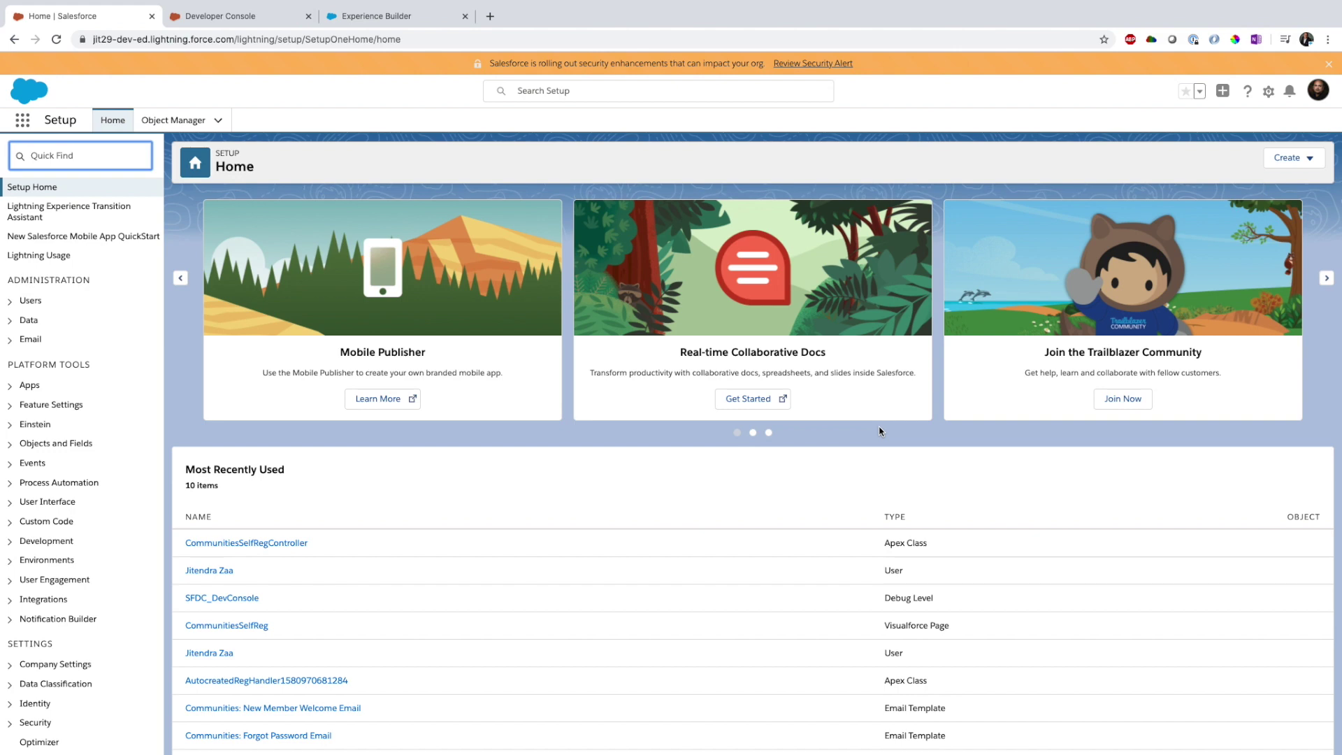
# Dismiss the security alert banner and open Lightning Community Pages via a 'com' Quick Find search.
pyautogui.click(1090, 73)
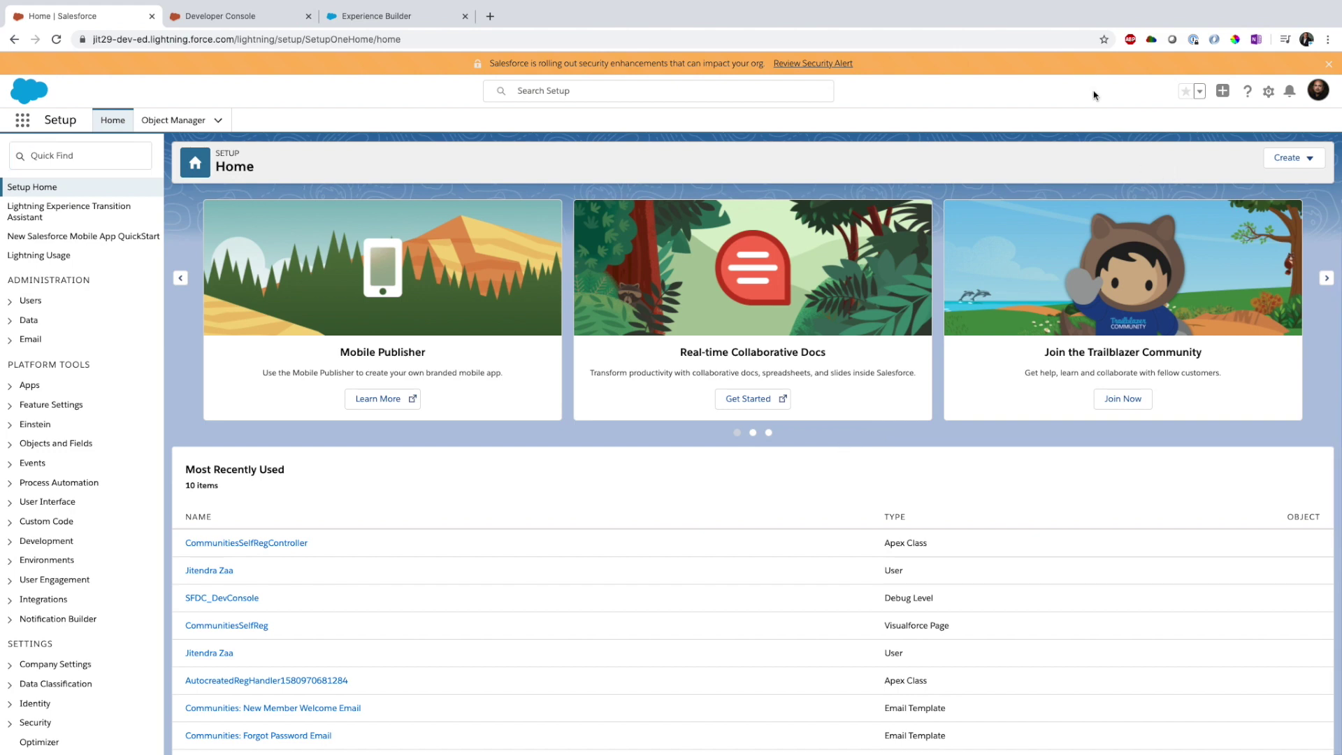
pyautogui.click(1327, 63)
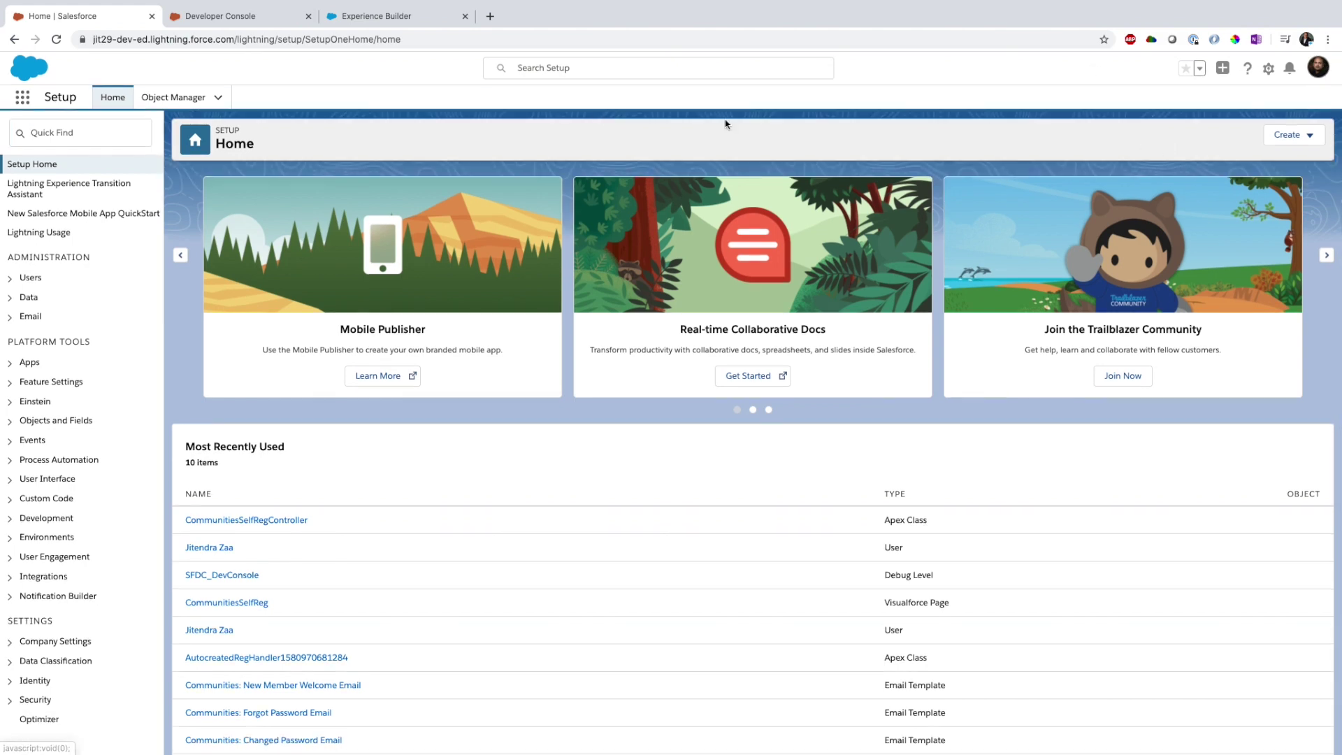
pyautogui.click(78, 140)
pyautogui.write('community')
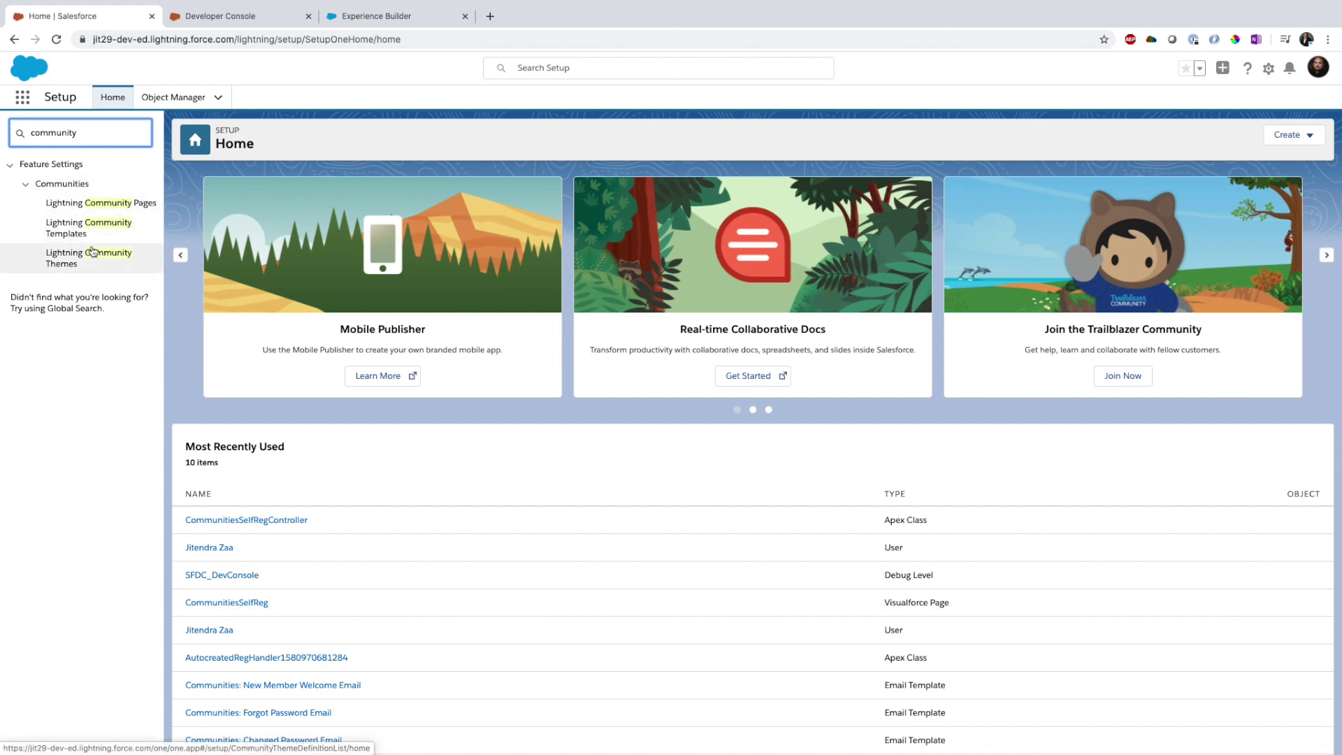
pyautogui.click(101, 209)
# Re-search Quick Find for 'comm' and open the All Communities list.
pyautogui.moveTo(80, 133); pyautogui.dragTo(5, 135)
pyautogui.write('comm')
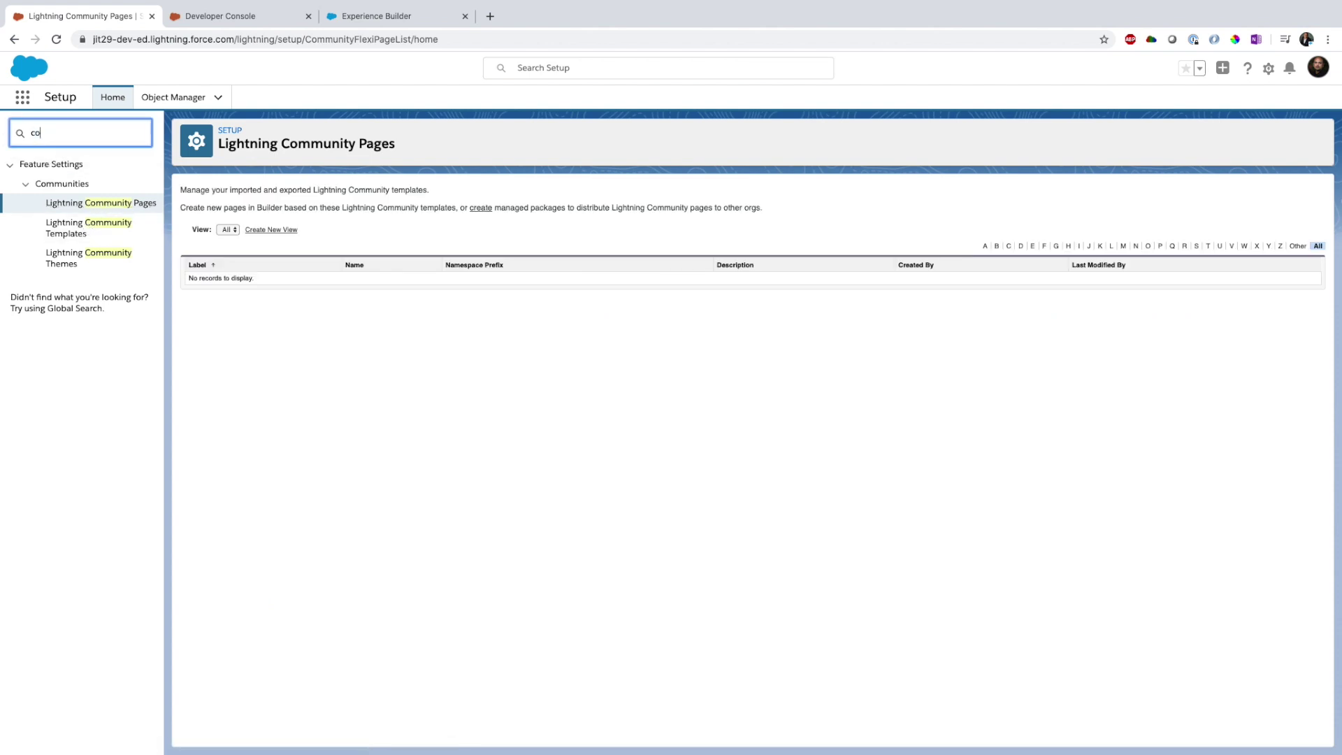
pyautogui.click(85, 264)
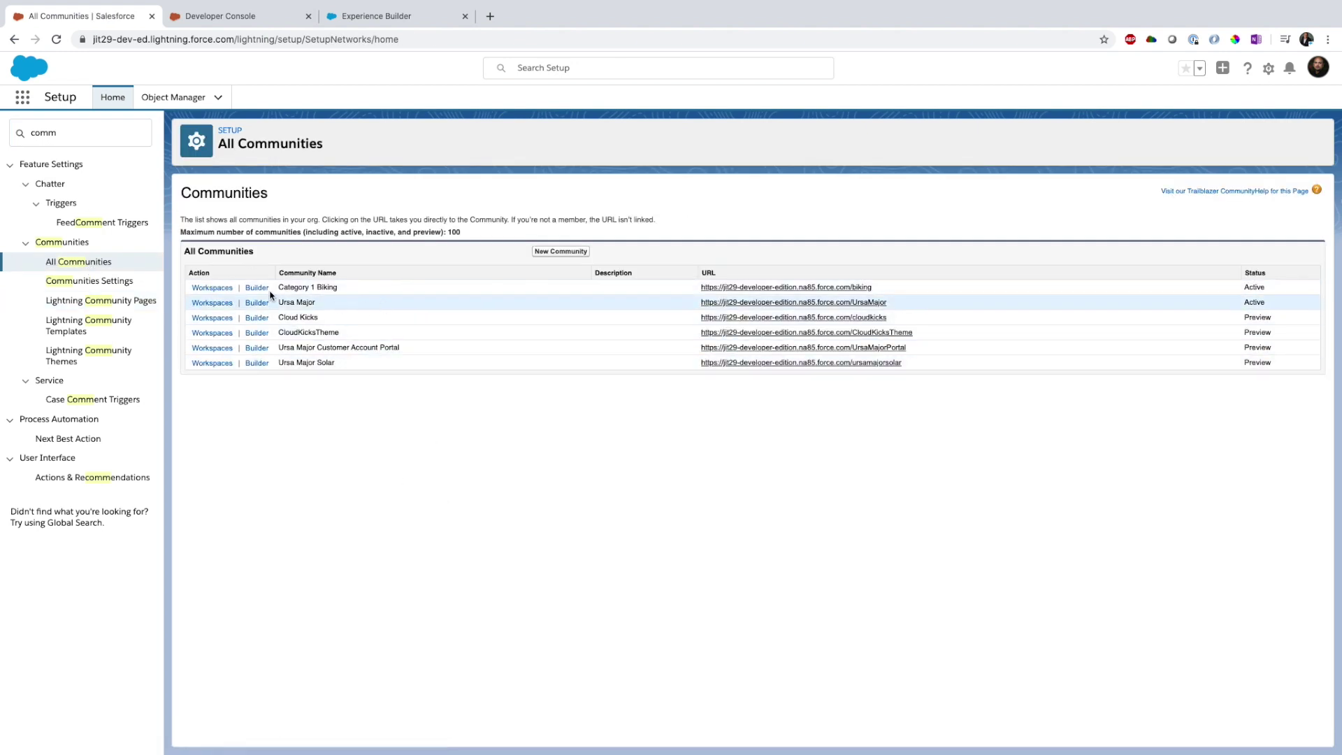
# Open the Category 1 Biking community's Experience Builder and Workspaces in separate new tabs.
pyautogui.moveTo(353, 291); pyautogui.dragTo(286, 285)
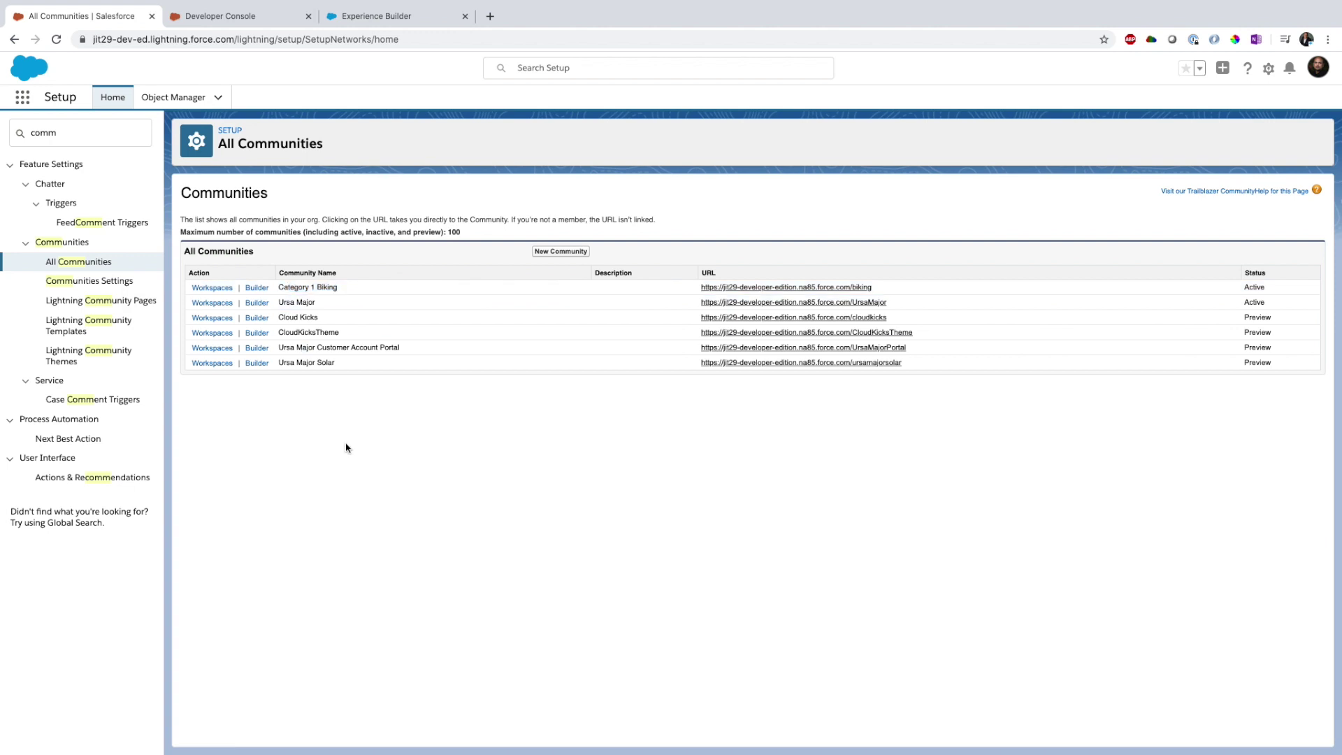
pyautogui.moveTo(873, 287); pyautogui.dragTo(699, 287)
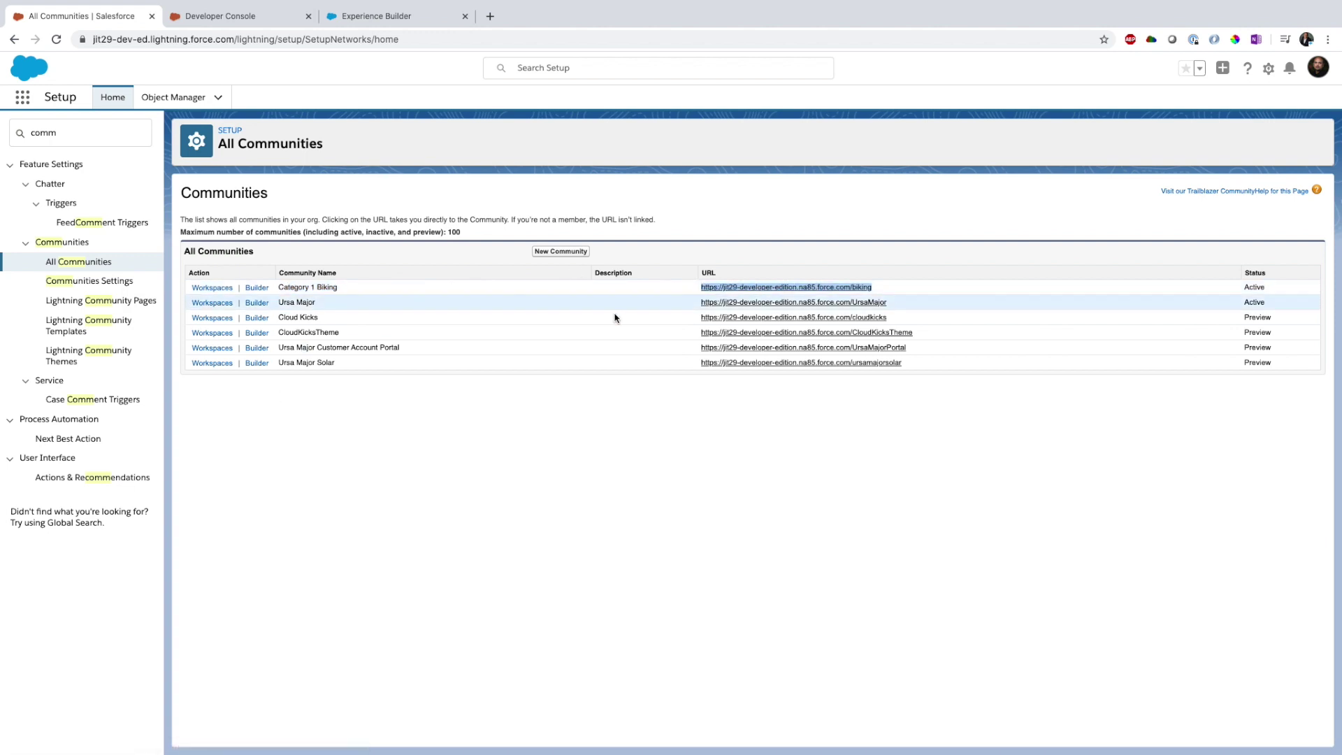
pyautogui.click(643, 488)
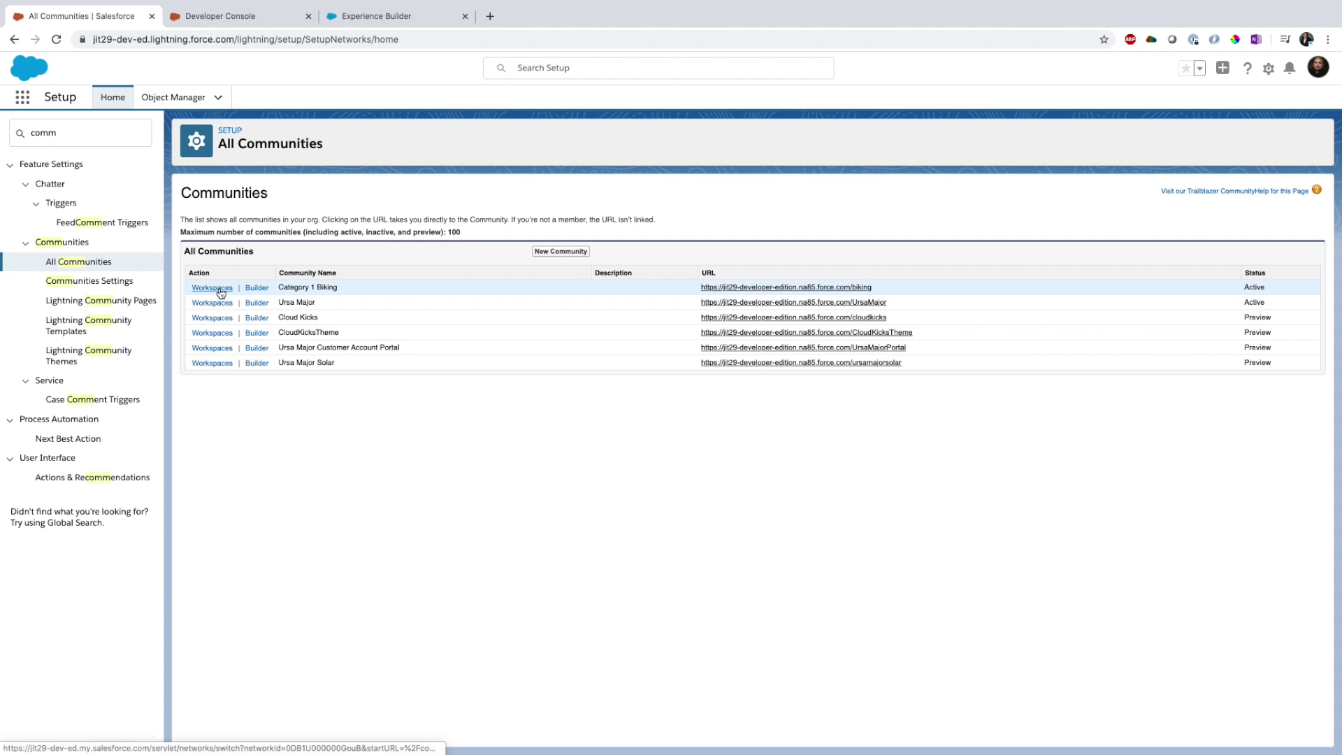
pyautogui.keyDown('super'); pyautogui.click(256, 287); pyautogui.keyUp('super')
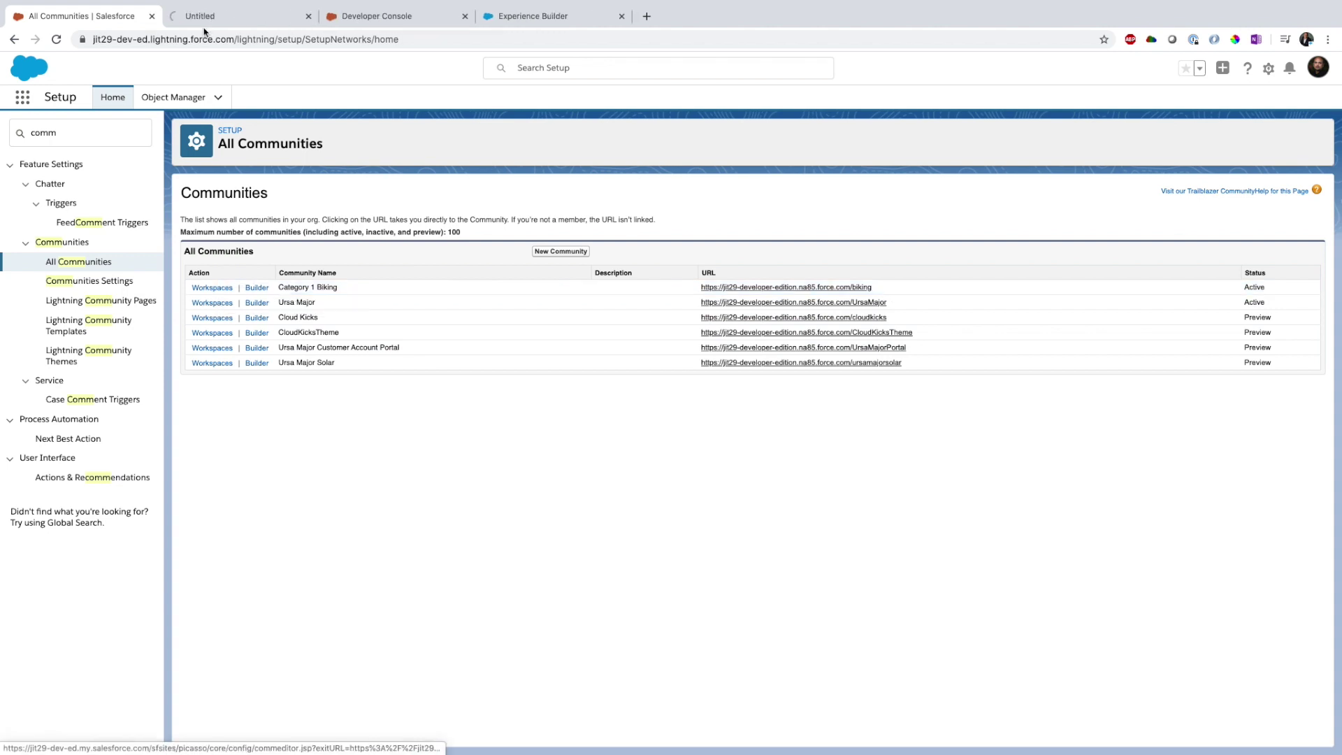
pyautogui.click(212, 16)
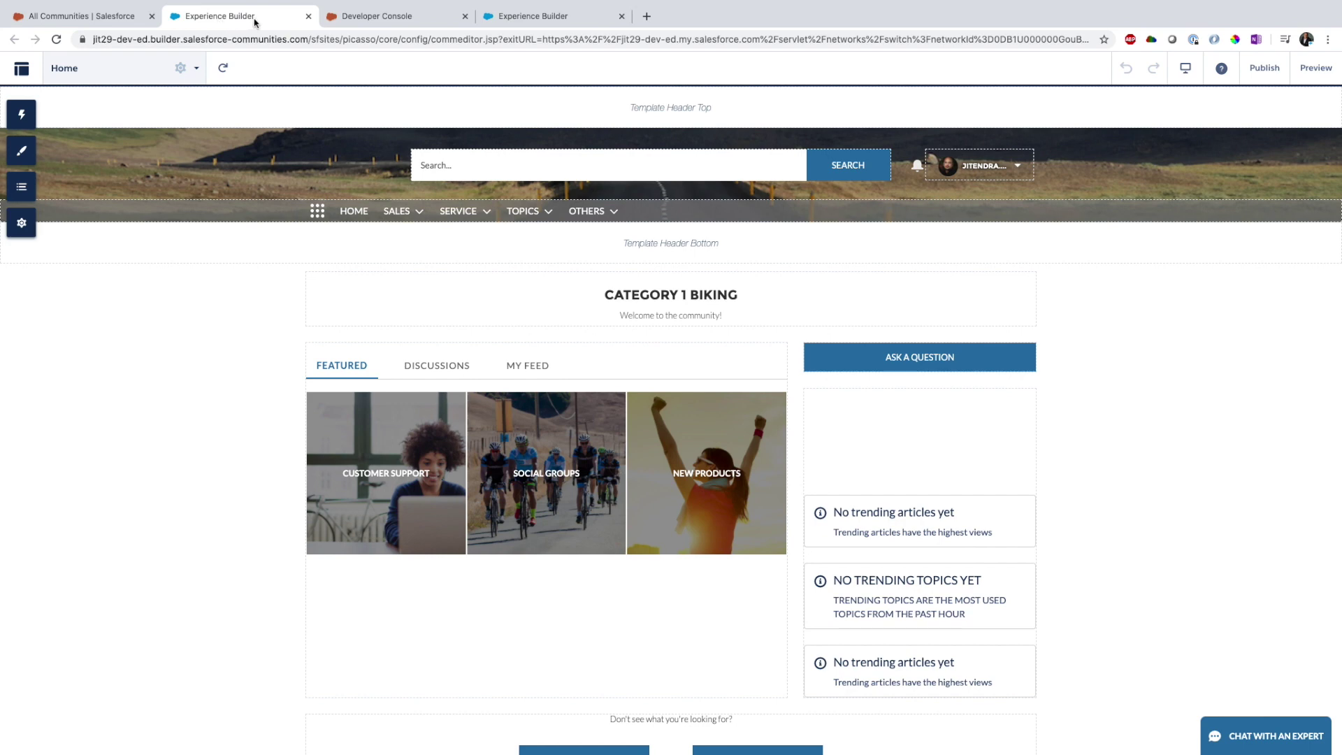
pyautogui.click(64, 17)
pyautogui.keyDown('super'); pyautogui.click(213, 288); pyautogui.keyUp('super')
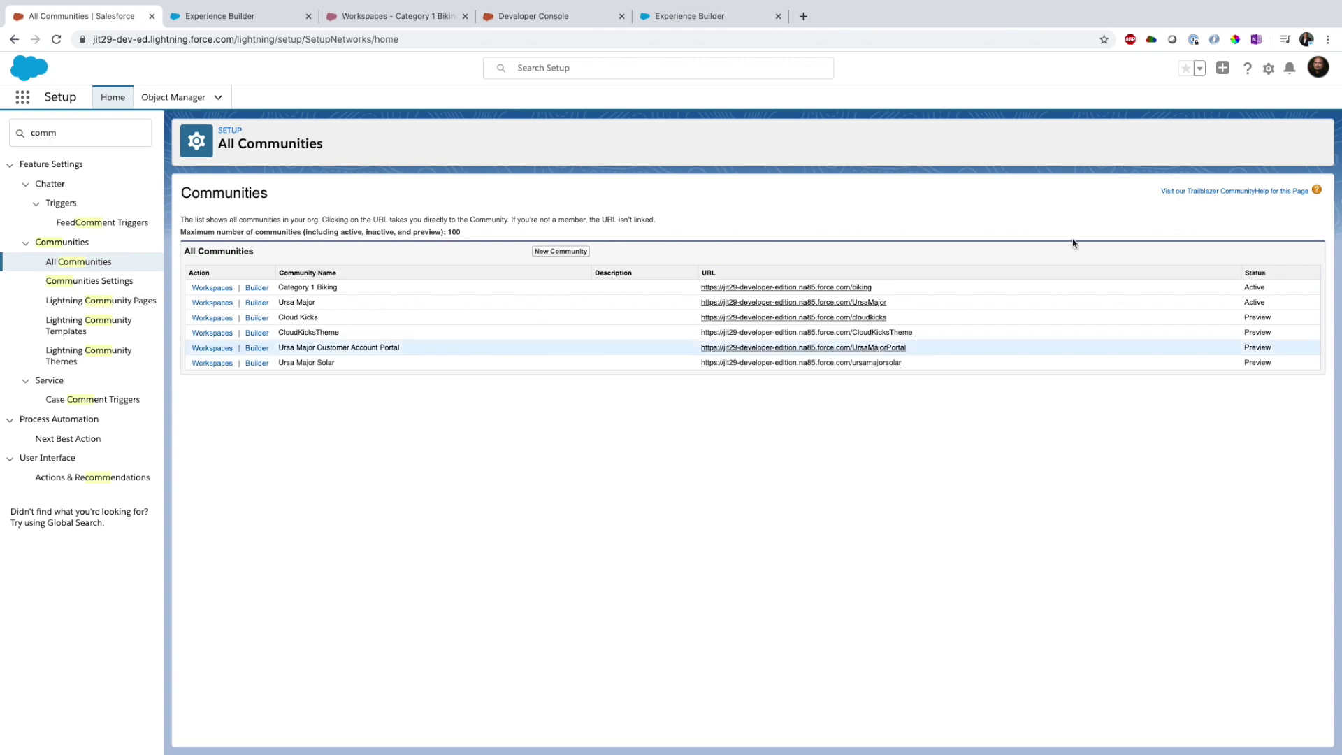
# In Category 1 Biking Workspaces, go to Administration > Login & Registration.
pyautogui.click(370, 14)
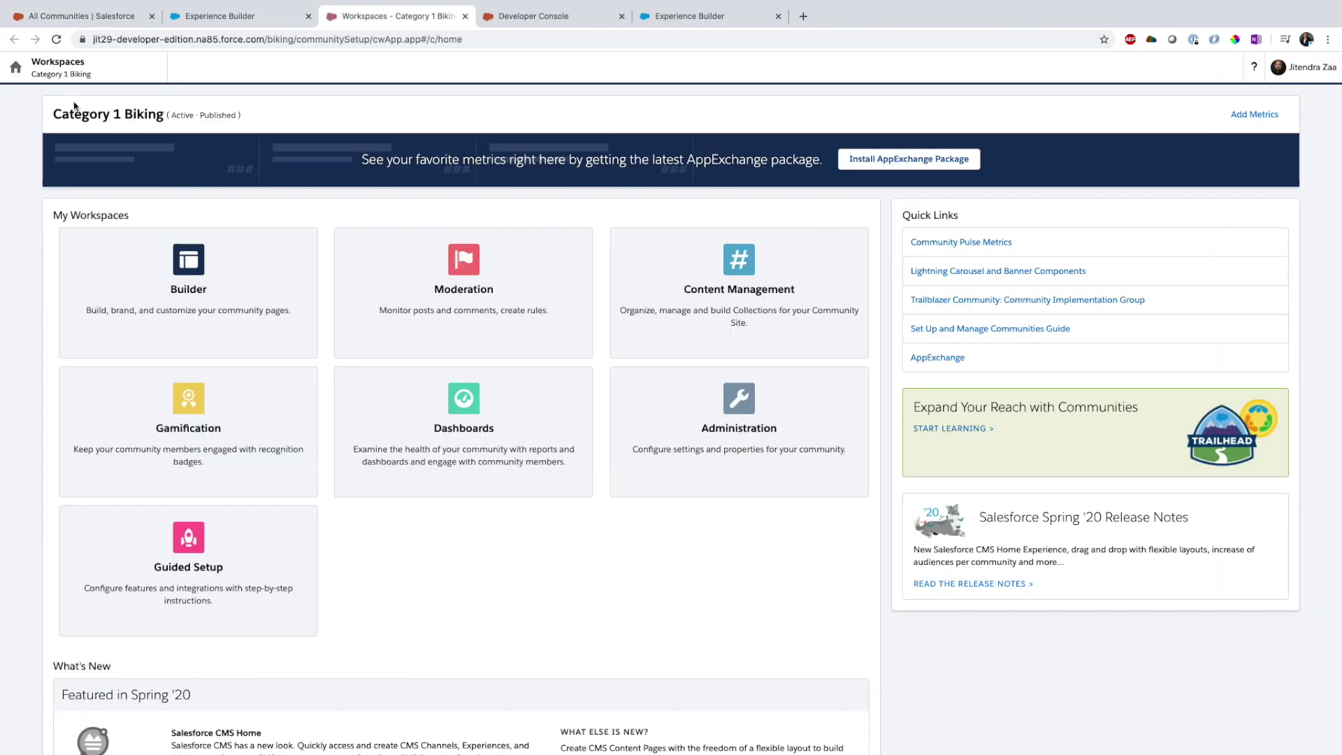
pyautogui.click(61, 67)
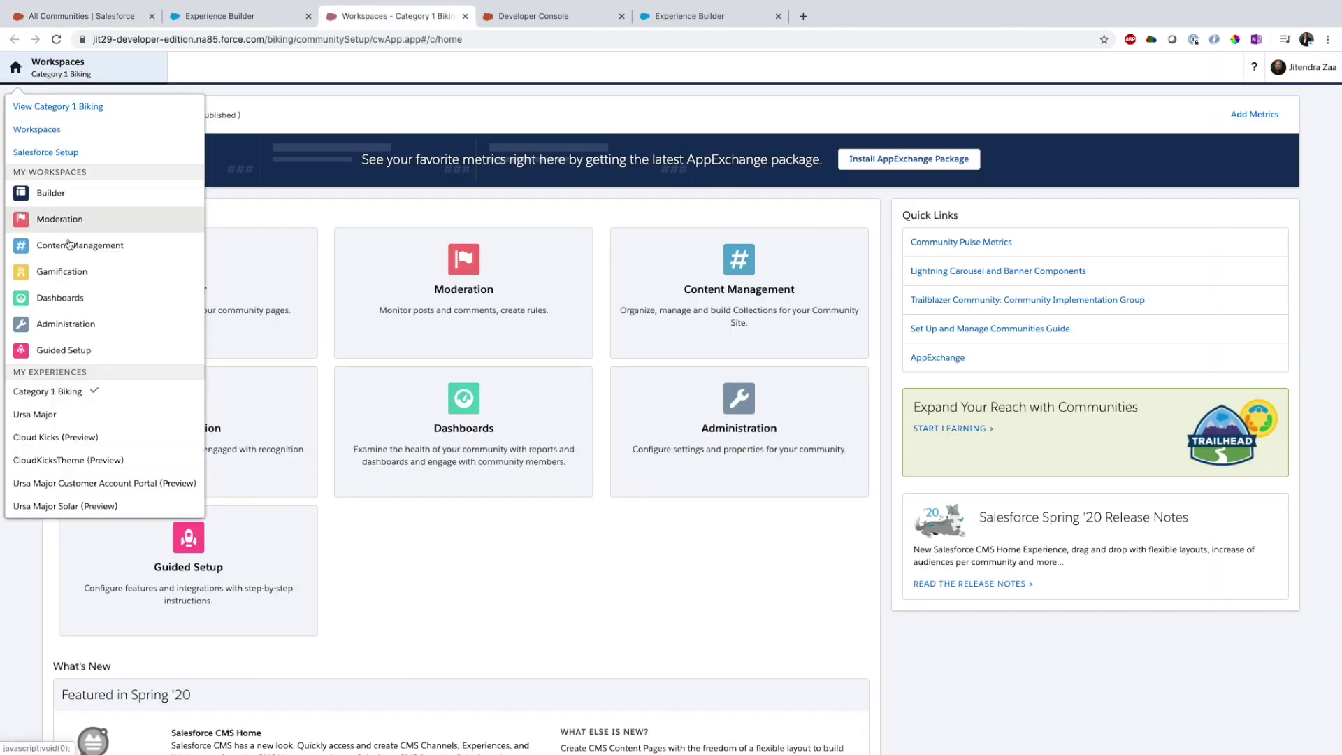
pyautogui.click(75, 324)
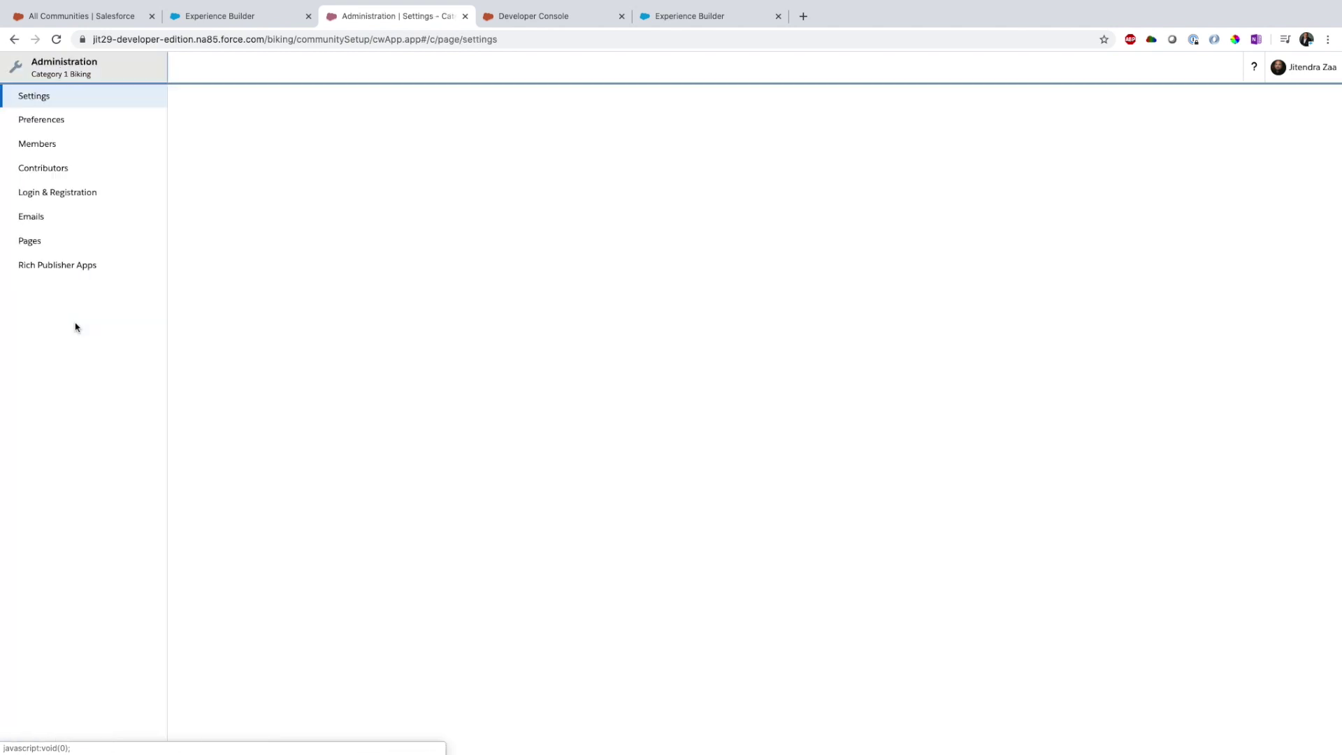
pyautogui.click(56, 193)
# Review Login Page Setup and its login page type options without changing them.
pyautogui.scroll(-5, 425, 232)
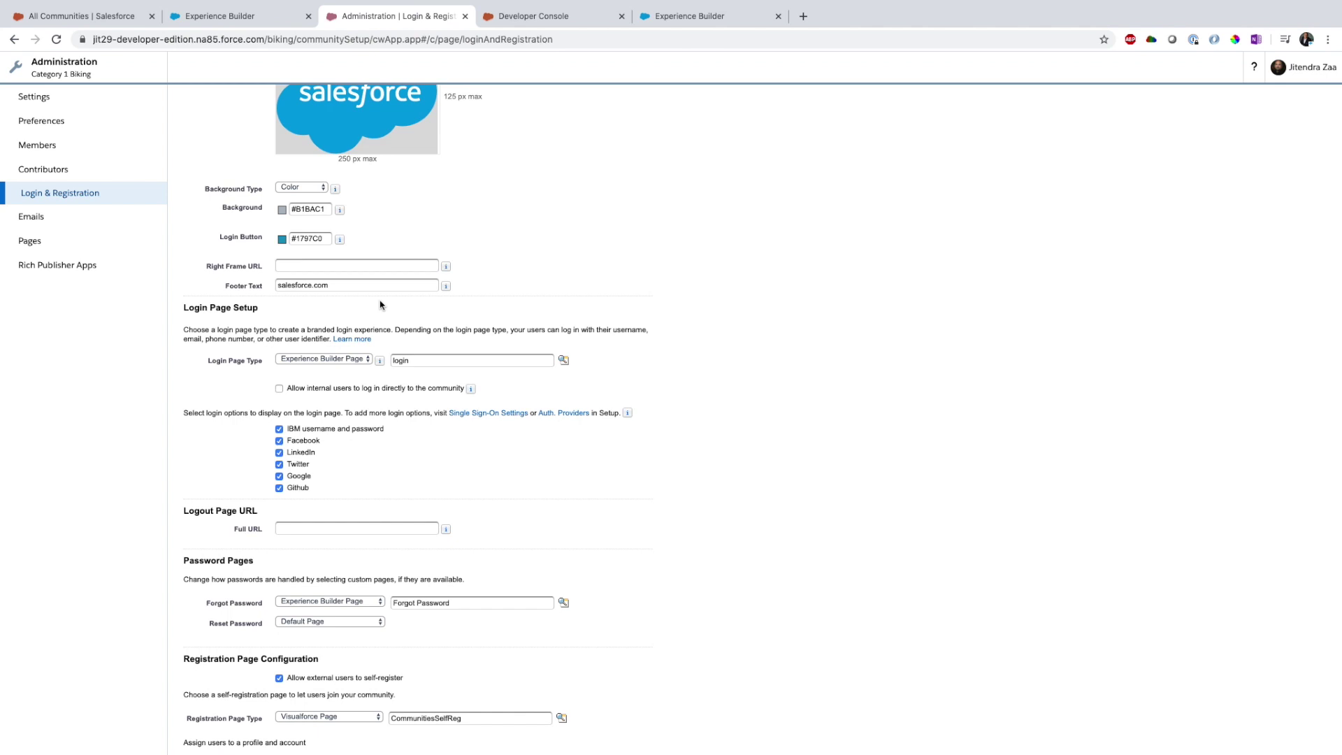
pyautogui.moveTo(258, 308); pyautogui.dragTo(187, 310)
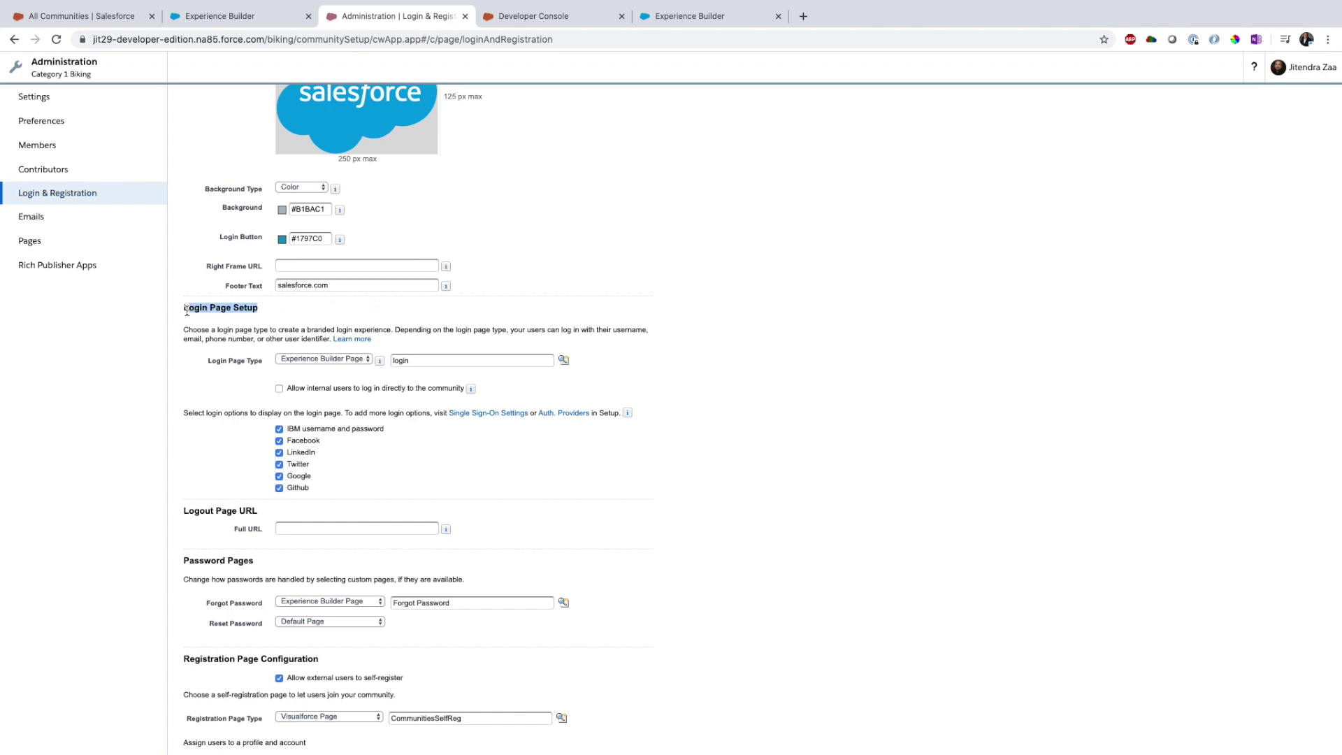
pyautogui.scroll(-2, 187, 310)
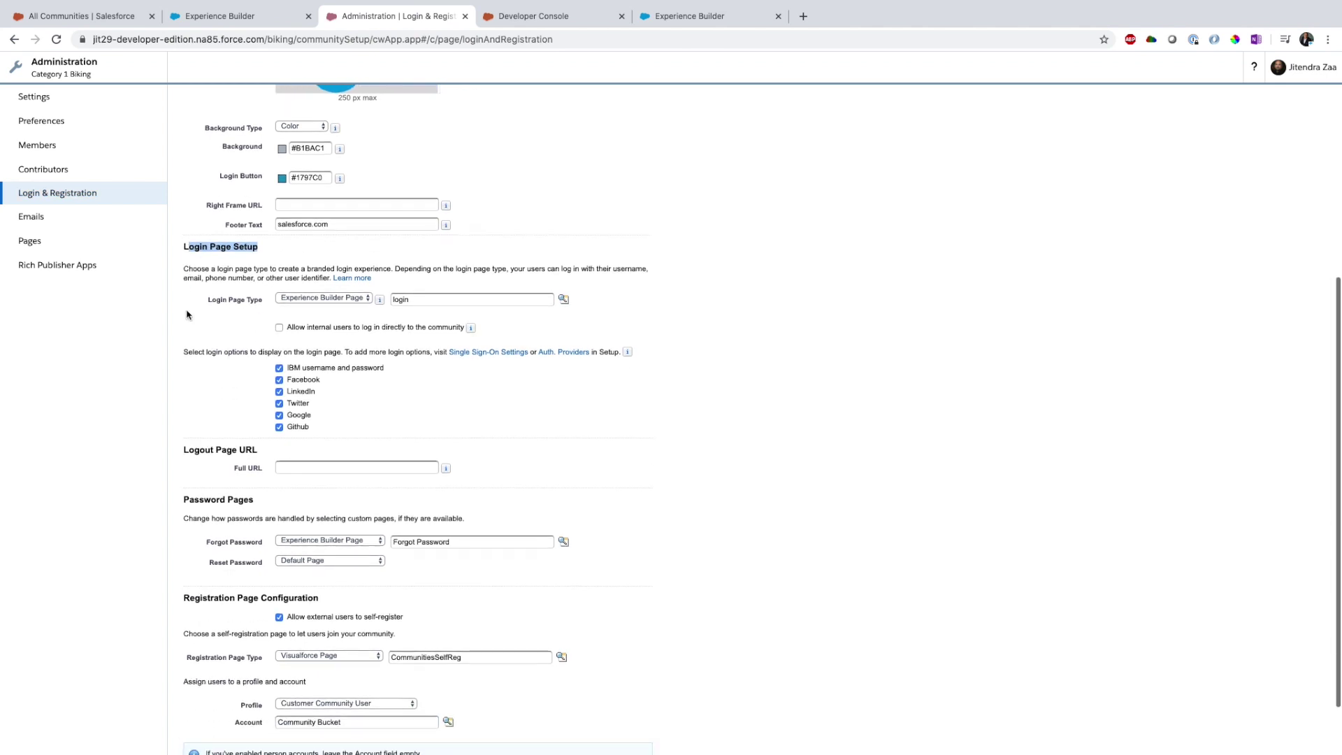
pyautogui.click(323, 299)
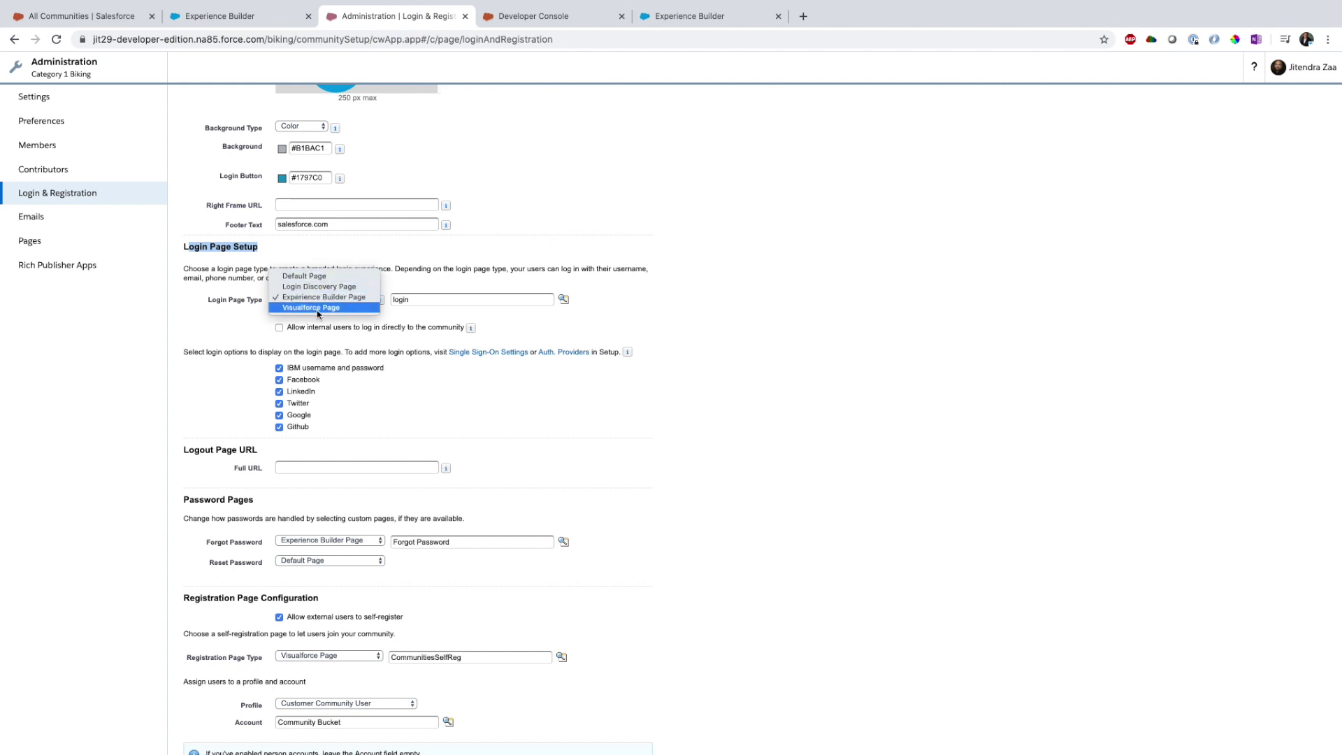
pyautogui.click(179, 256)
# Review Registration Page Configuration and the social login options, then return to Setup.
pyautogui.scroll(-2, 437, 490)
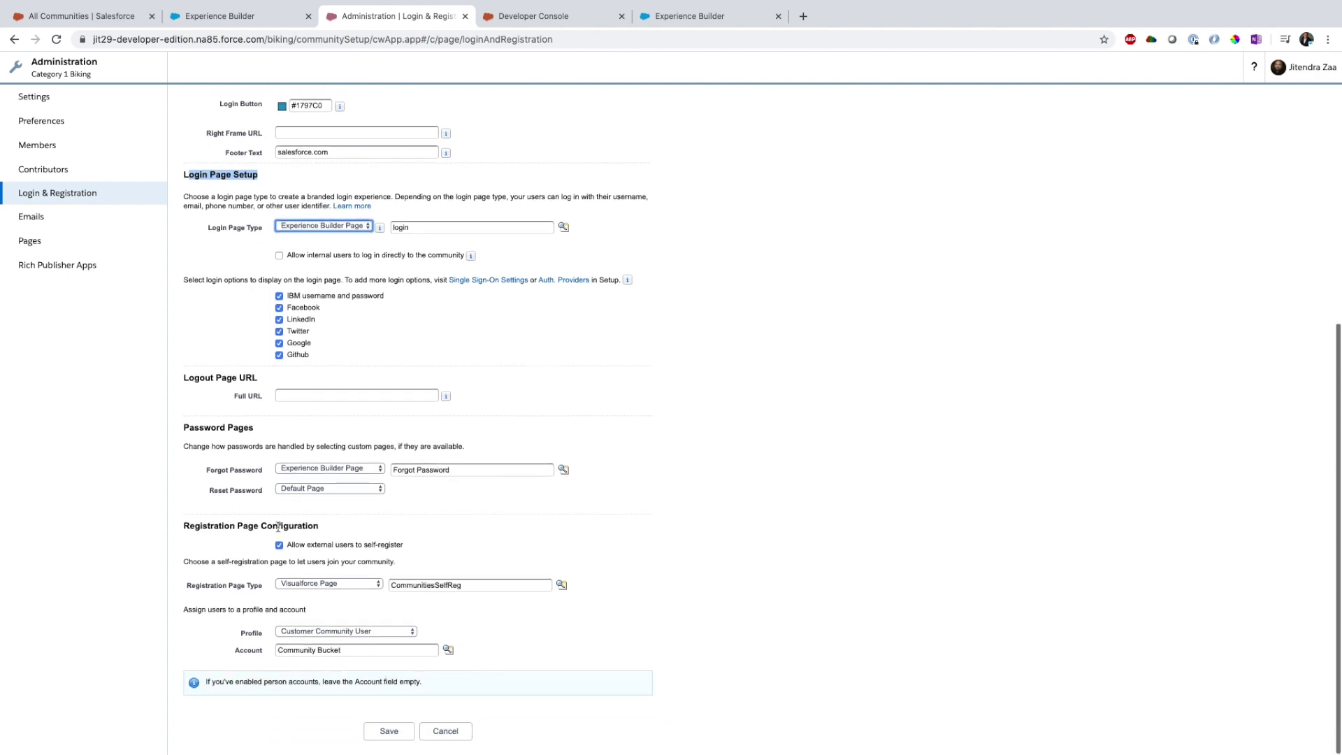
pyautogui.tripleClick(218, 521)
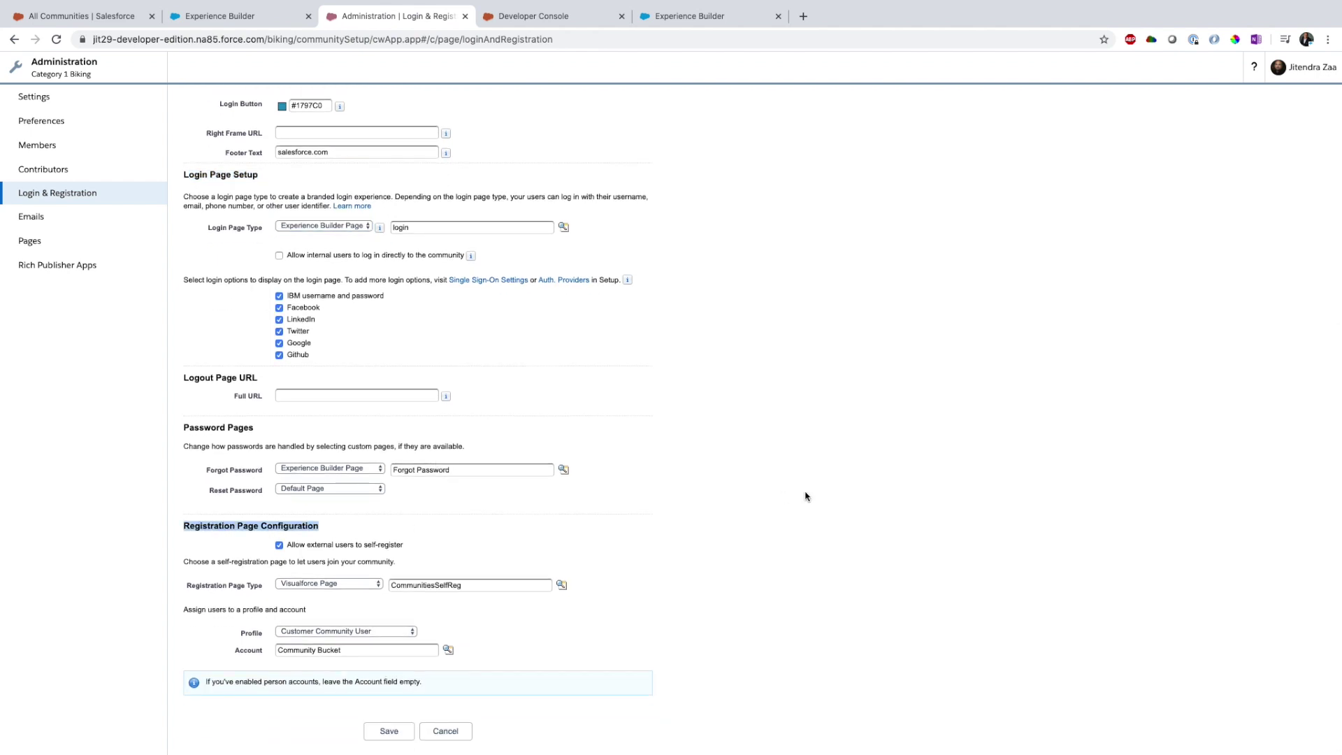
pyautogui.scroll(1, 807, 497)
pyautogui.moveTo(315, 367); pyautogui.dragTo(284, 319)
pyautogui.click(416, 333)
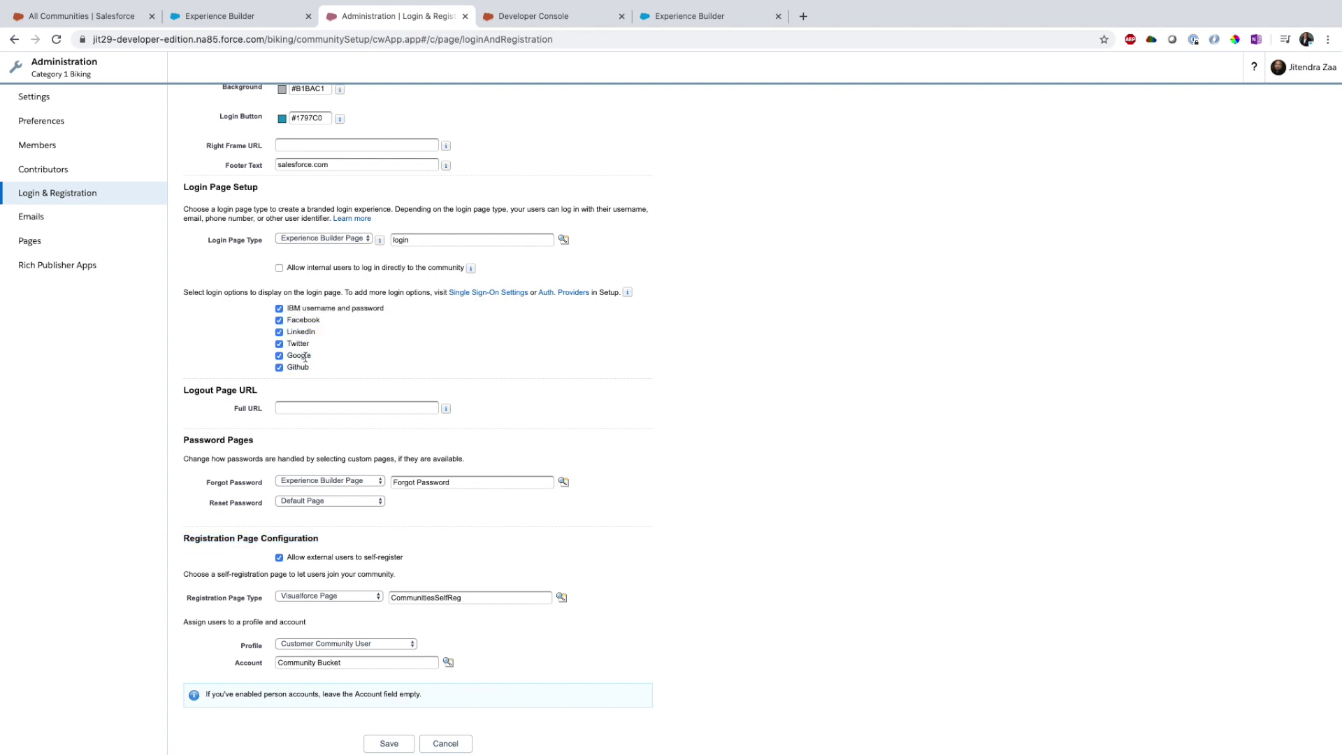
pyautogui.click(84, 15)
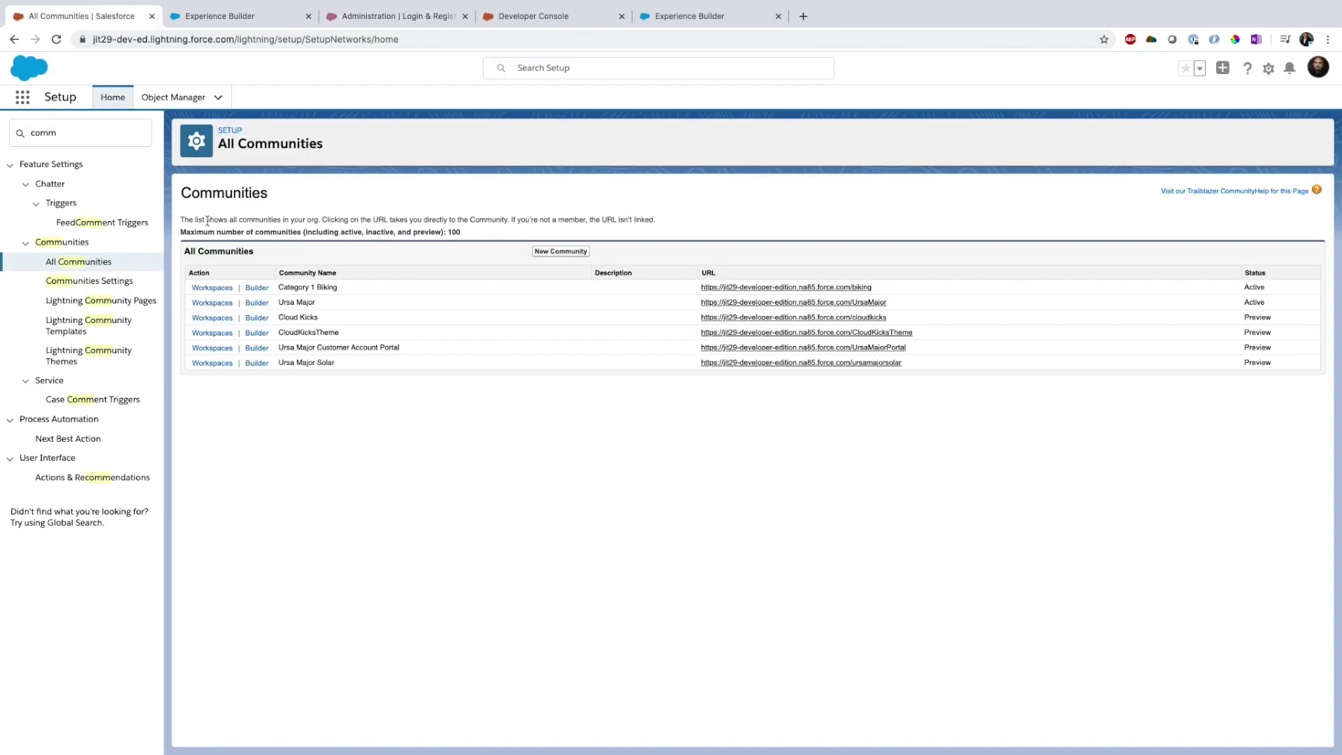
# Search Quick Find for 'Auth' and open Identity > Auth. Providers.
pyautogui.doubleClick(42, 133)
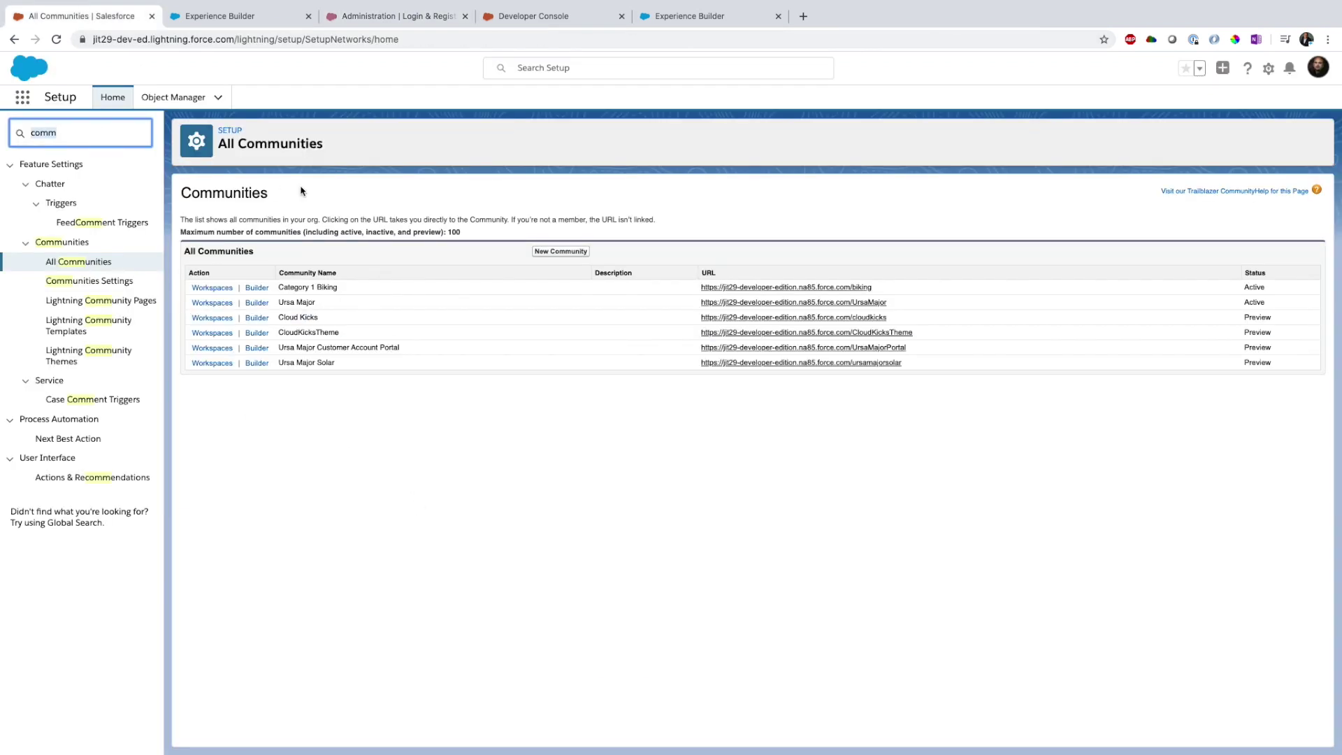
pyautogui.write('sin')
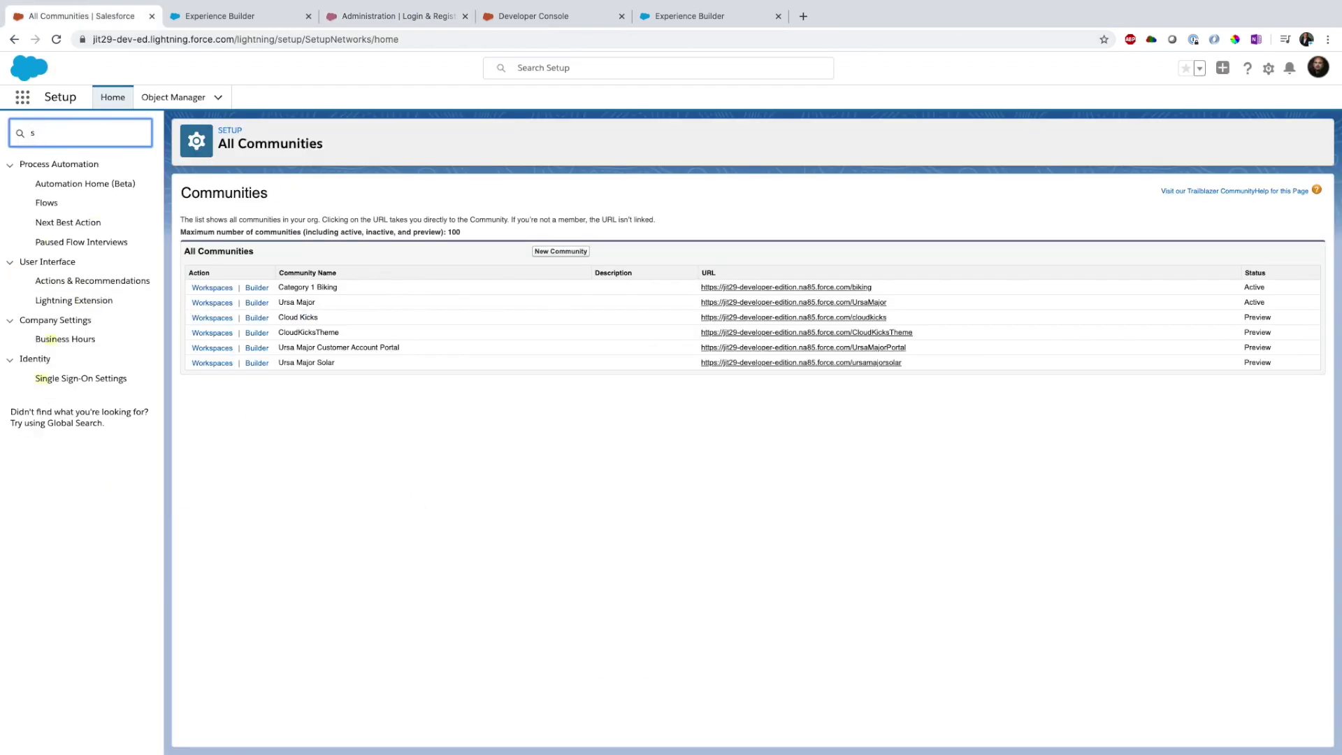
pyautogui.press('BackSpace')
pyautogui.write('Auth')
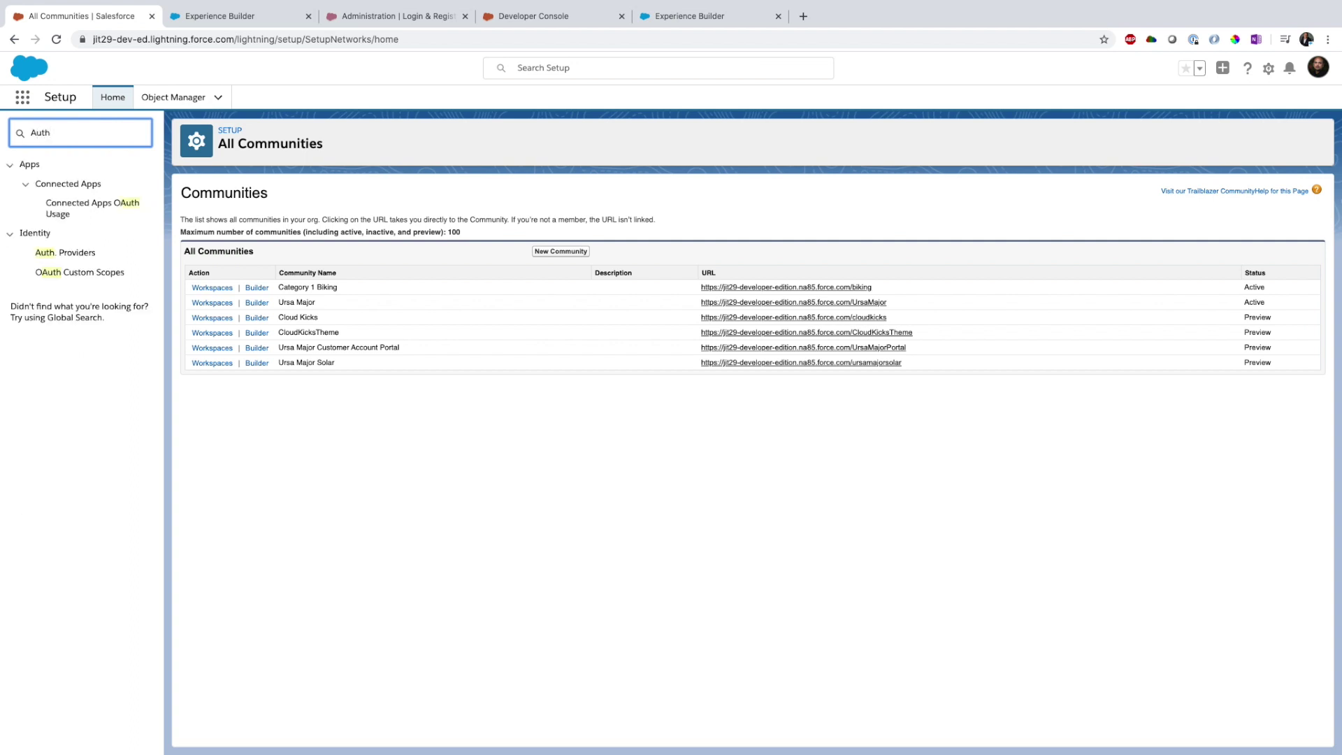
pyautogui.click(69, 256)
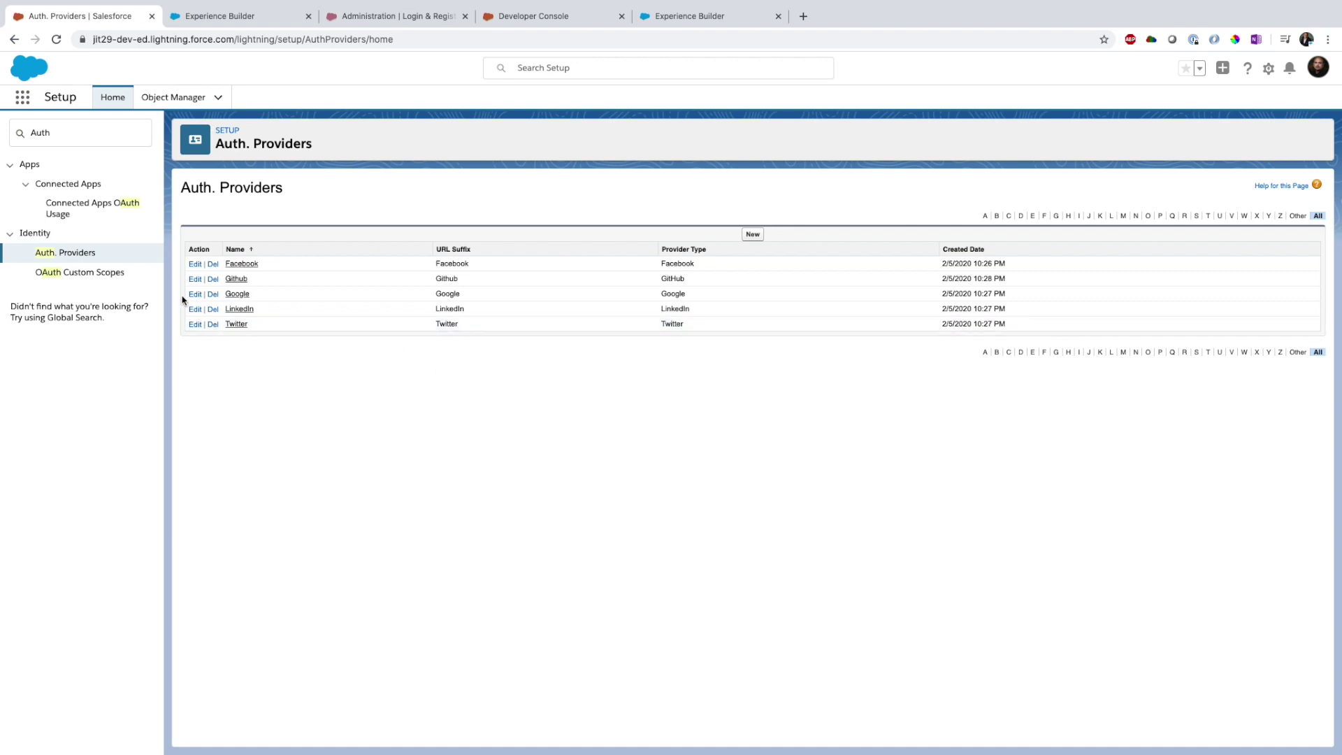
# Open the Twitter auth provider's edit form in a new tab and inspect its Registration Handler.
pyautogui.keyDown('super'); pyautogui.click(235, 325); pyautogui.keyUp('super')
pyautogui.click(531, 16)
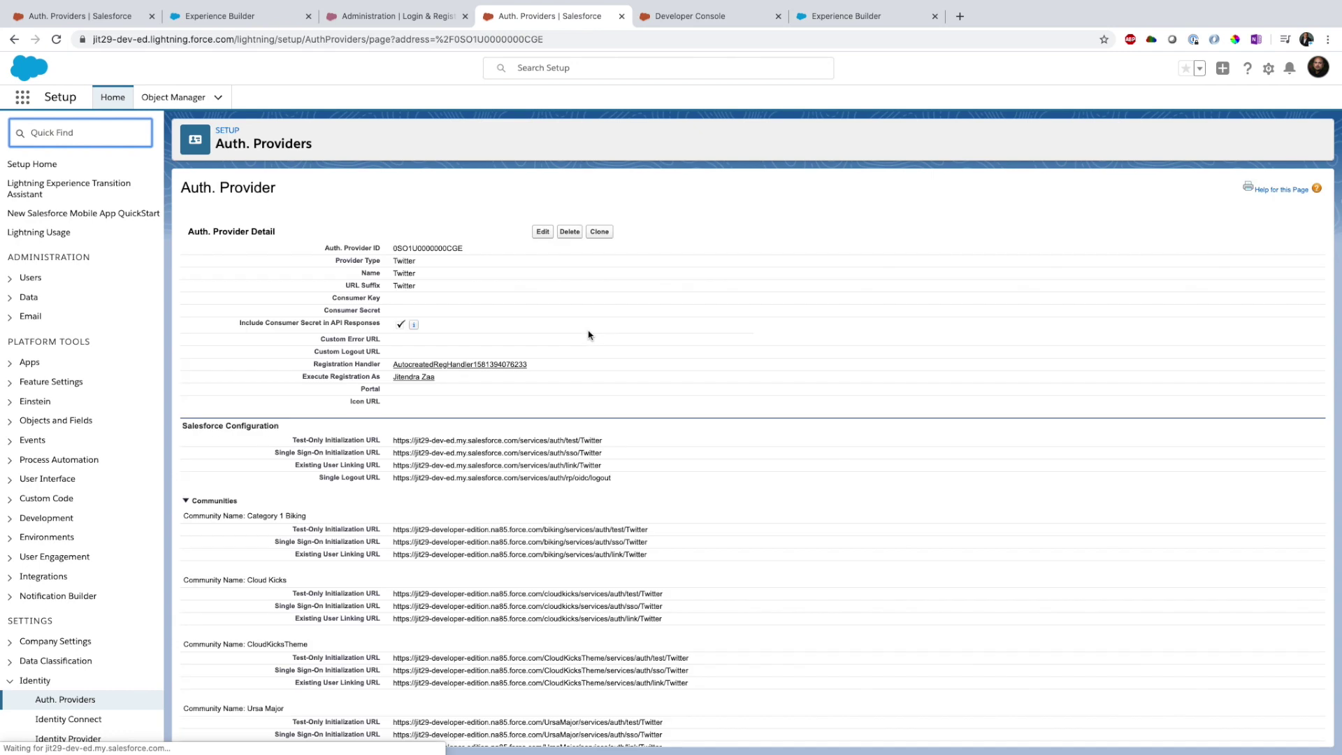
pyautogui.click(538, 234)
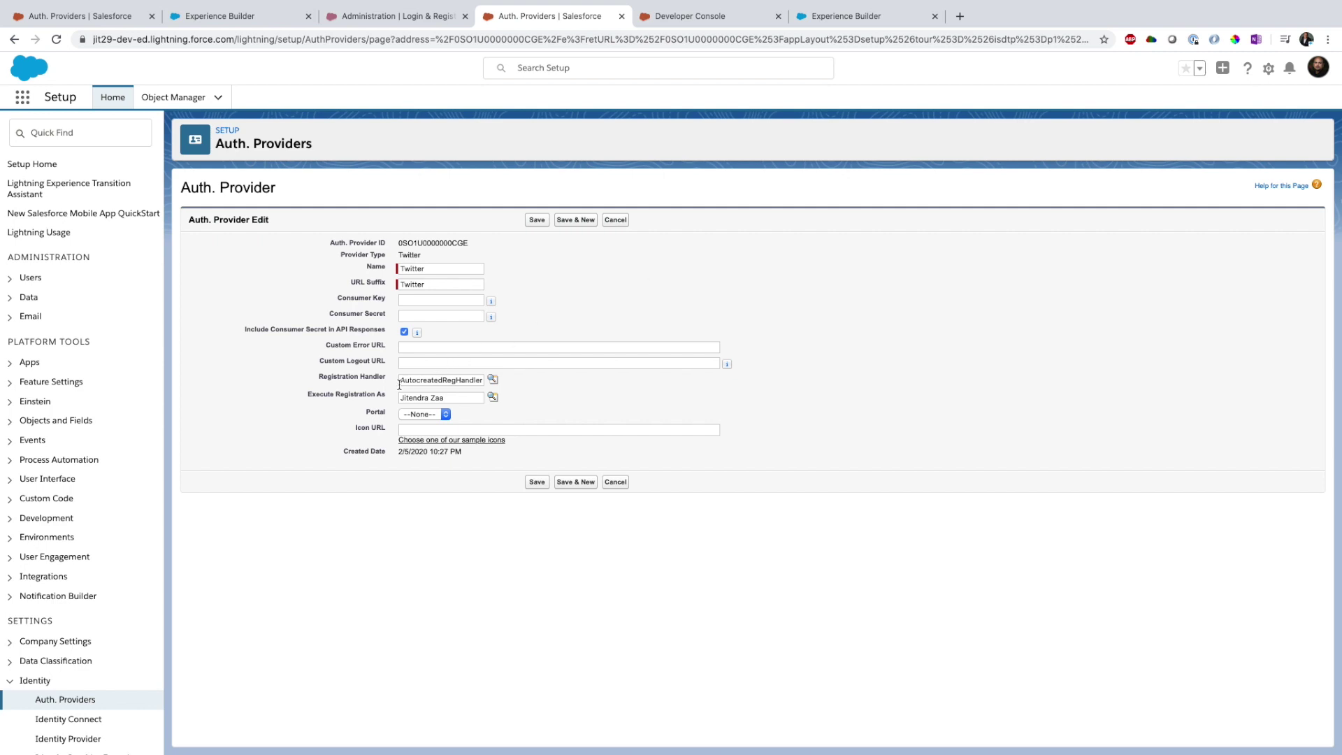
pyautogui.doubleClick(441, 381)
pyautogui.click(795, 308)
# In Developer Console, open AutocreatedRegHandler1581394076233.apxc via Open Resource searching 'Auto'.
pyautogui.click(683, 19)
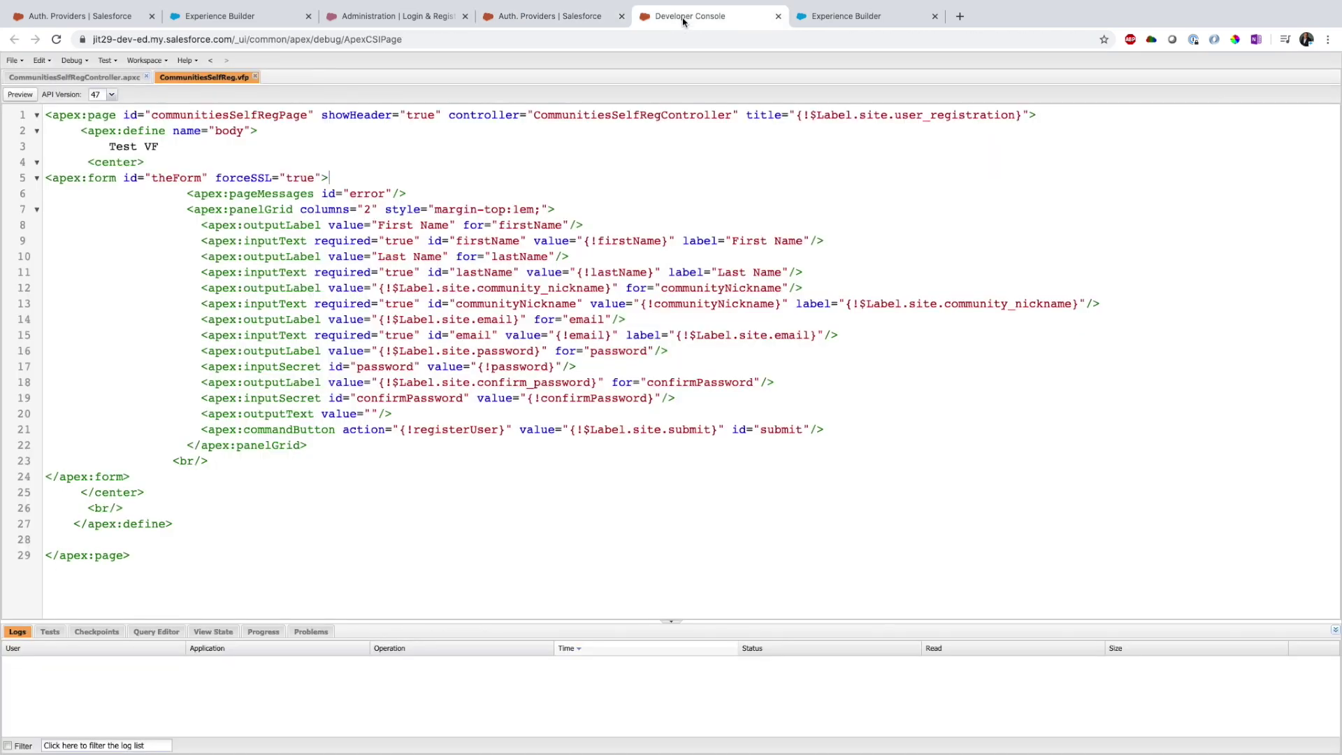
pyautogui.click(14, 61)
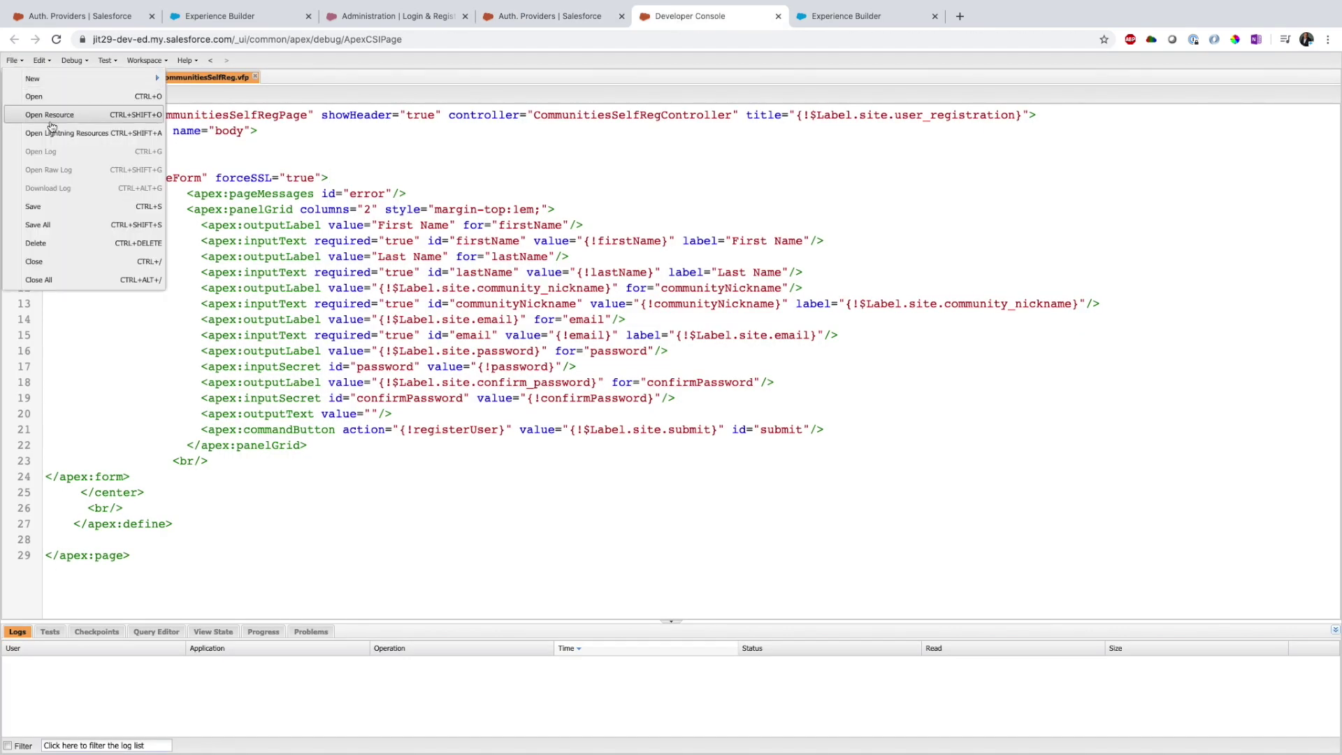
pyautogui.click(58, 119)
pyautogui.write('AutocreatedRegHandler1581394076233')
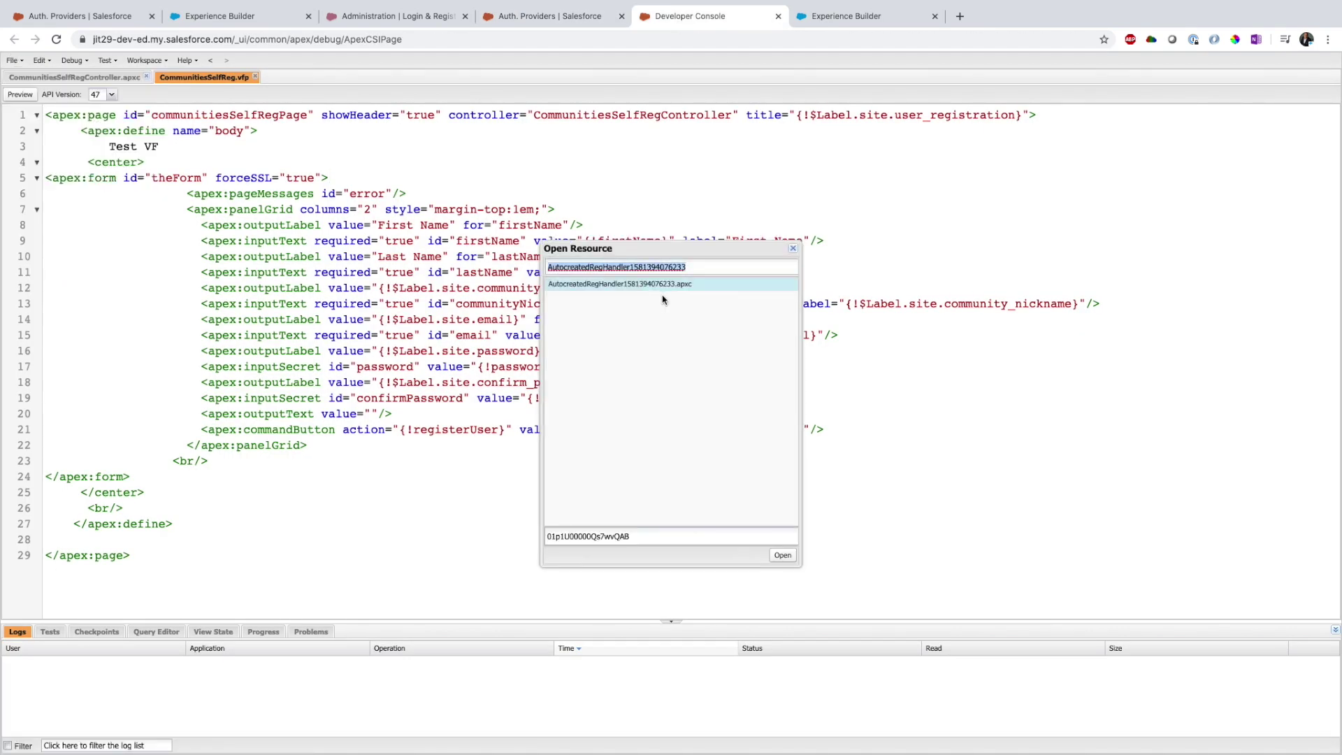
pyautogui.doubleClick(671, 288)
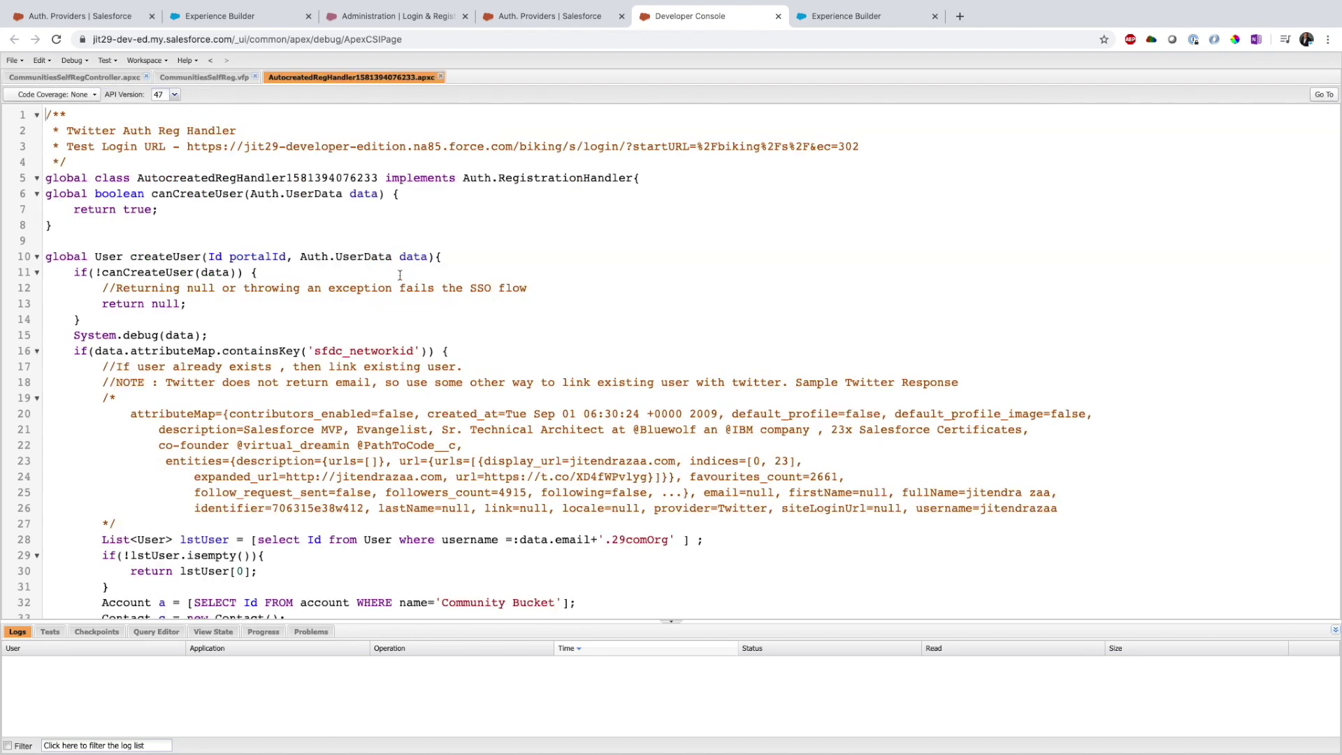
# Fold and unfold createUser, toggling a checkpoint on line 10 in between.
pyautogui.click(37, 256)
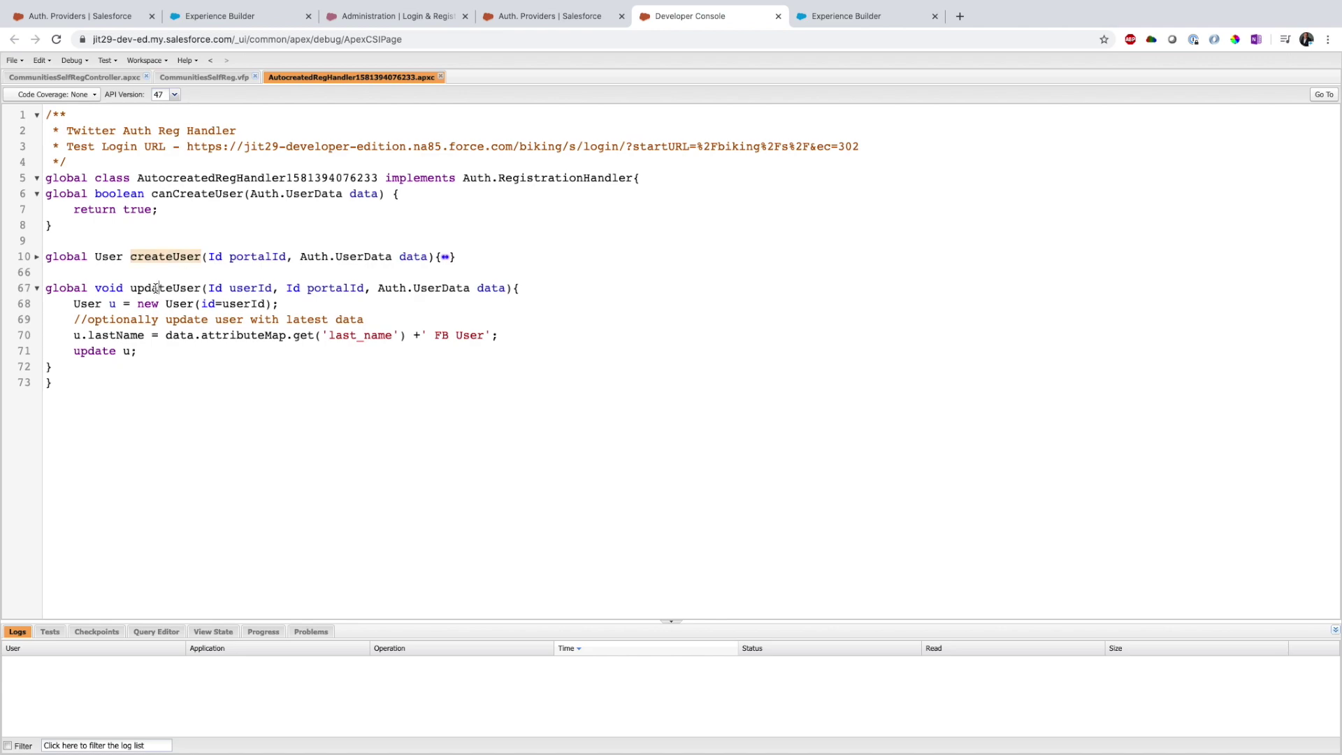
pyautogui.click(35, 258)
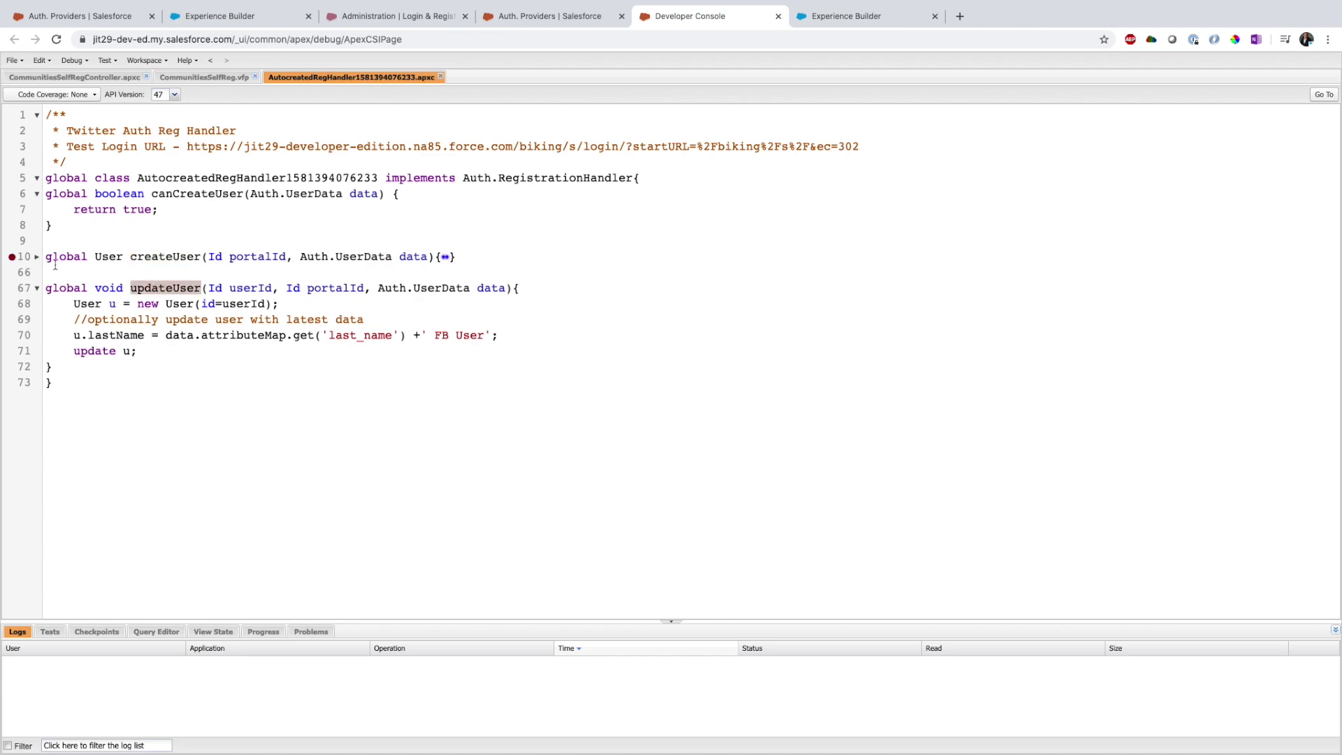
pyautogui.click(14, 257)
pyautogui.click(37, 257)
# Review the line 32 account query and its Community Bucket name condition.
pyautogui.scroll(-1, 225, 297)
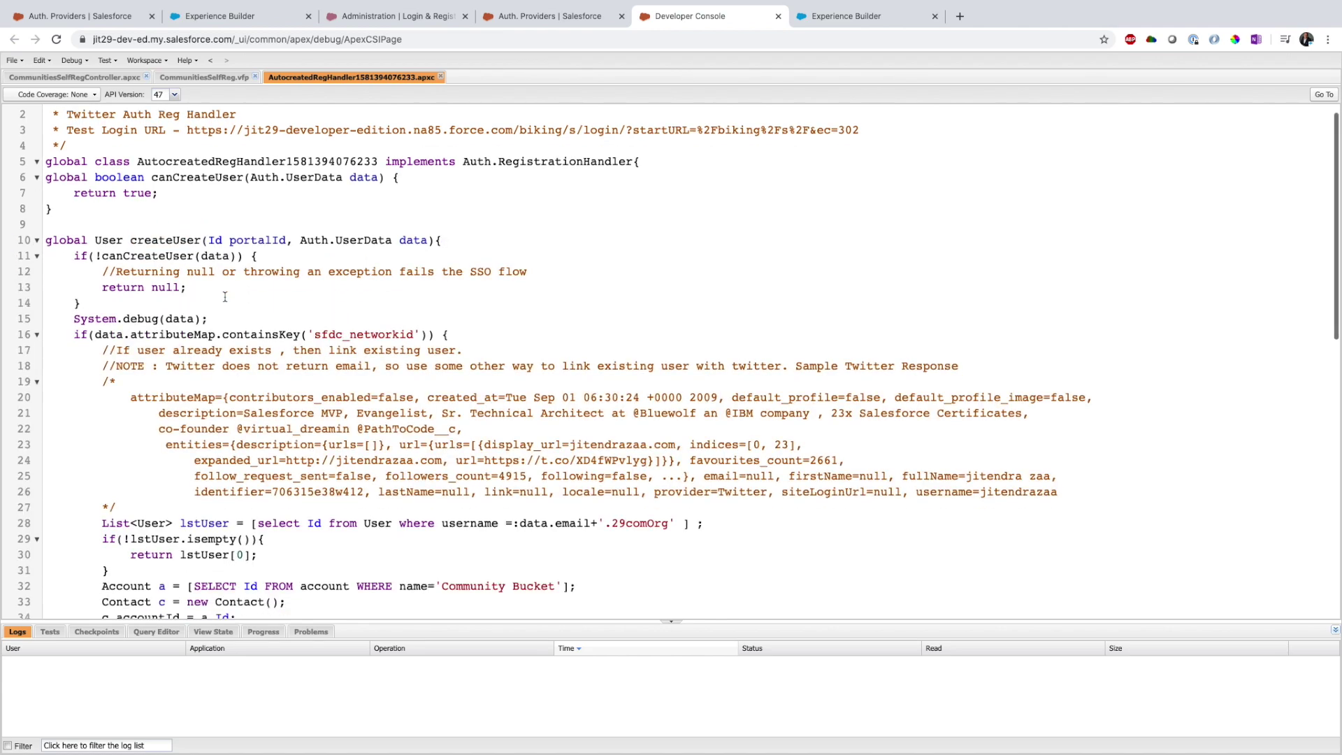
pyautogui.scroll(-1, 225, 296)
pyautogui.scroll(-6, 194, 246)
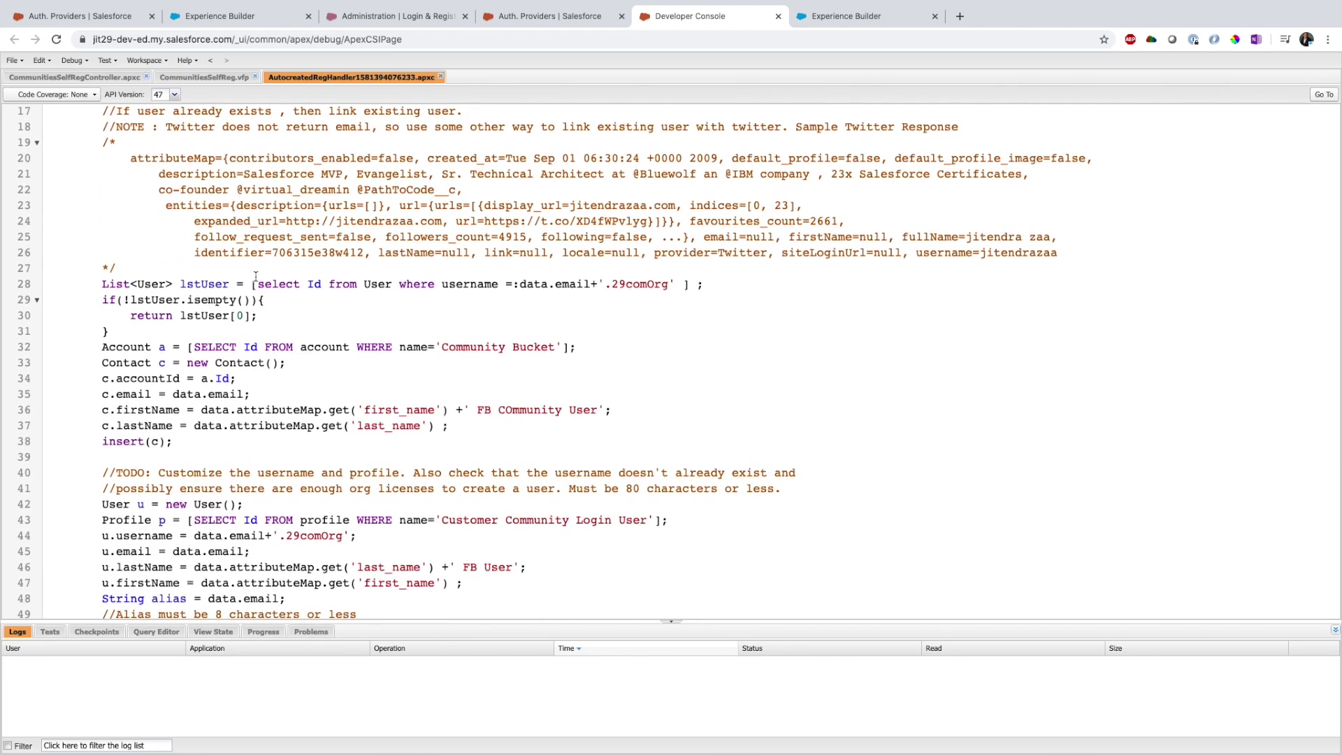
pyautogui.scroll(-1, 256, 277)
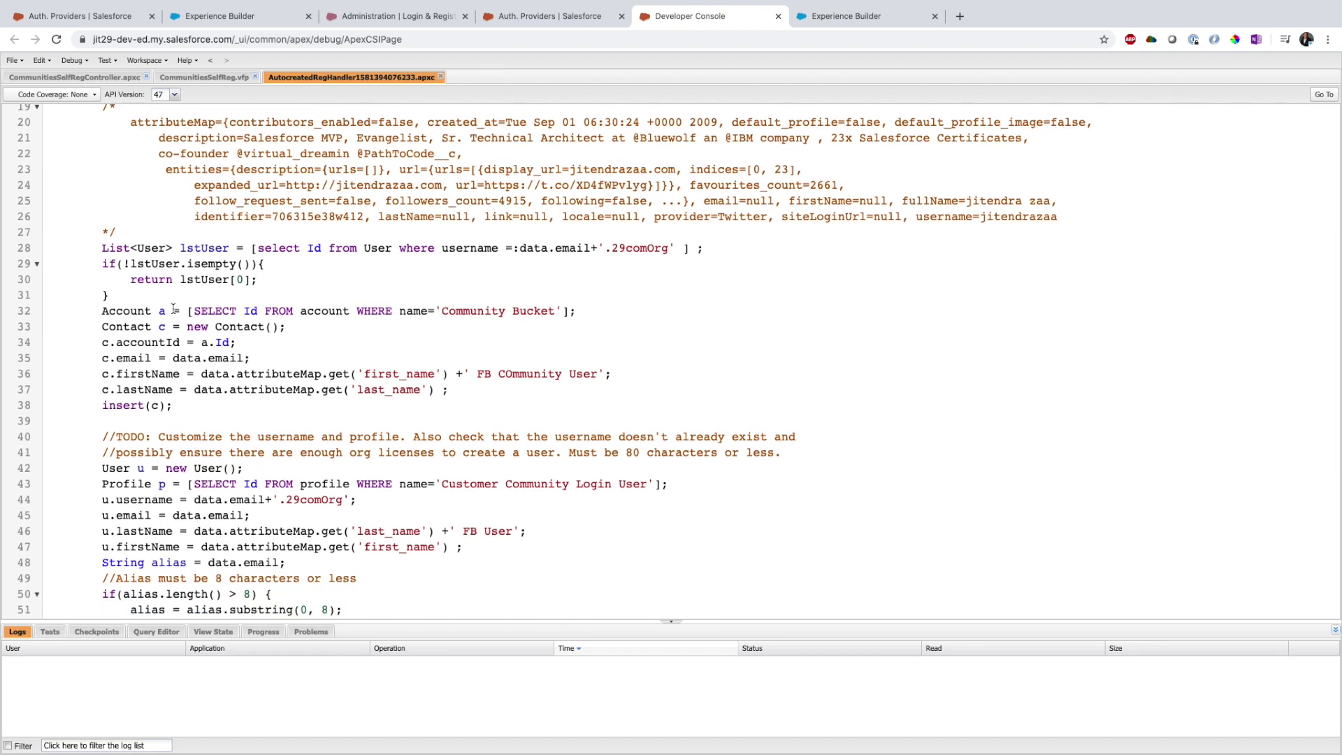
pyautogui.moveTo(174, 309); pyautogui.dragTo(392, 316)
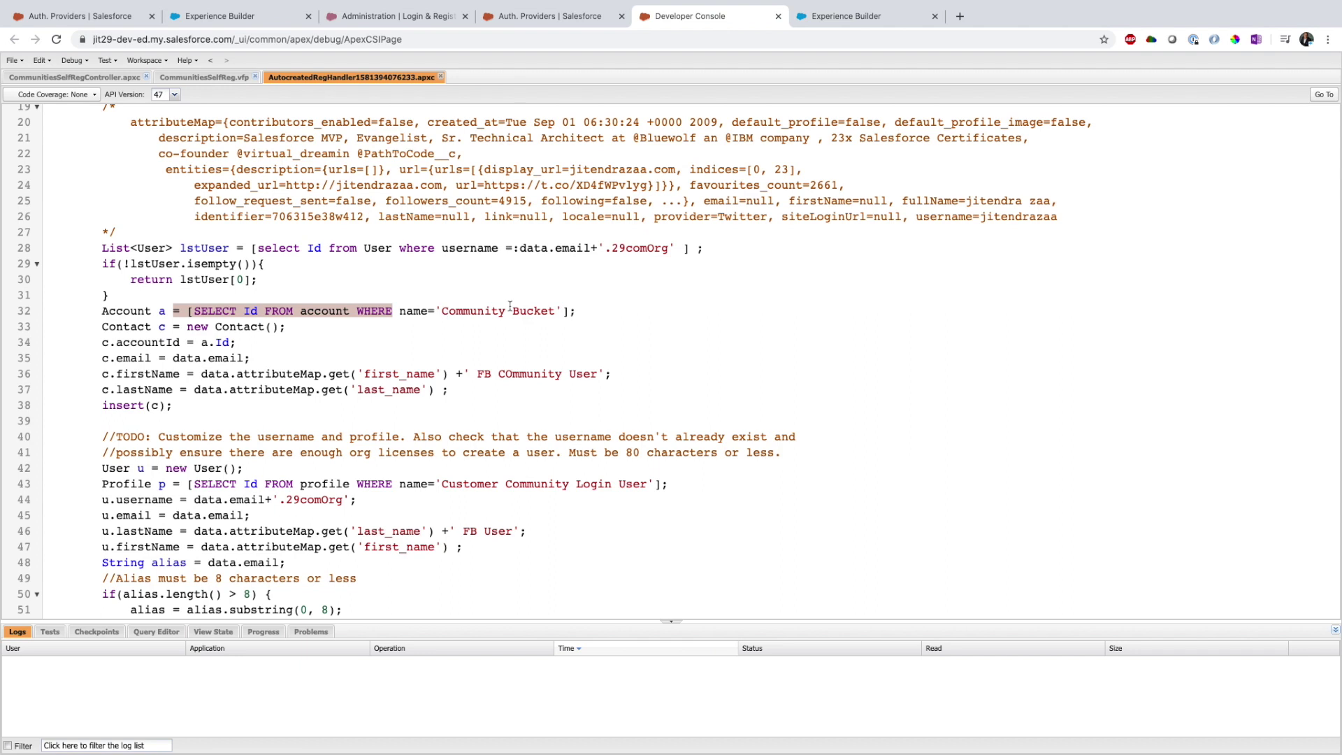
pyautogui.moveTo(583, 308); pyautogui.dragTo(358, 310)
pyautogui.click(422, 334)
pyautogui.moveTo(195, 409); pyautogui.dragTo(109, 326)
# Review the user-creation lines 42–53 and the return u line, then go to Auth. Providers.
pyautogui.scroll(-2, 233, 310)
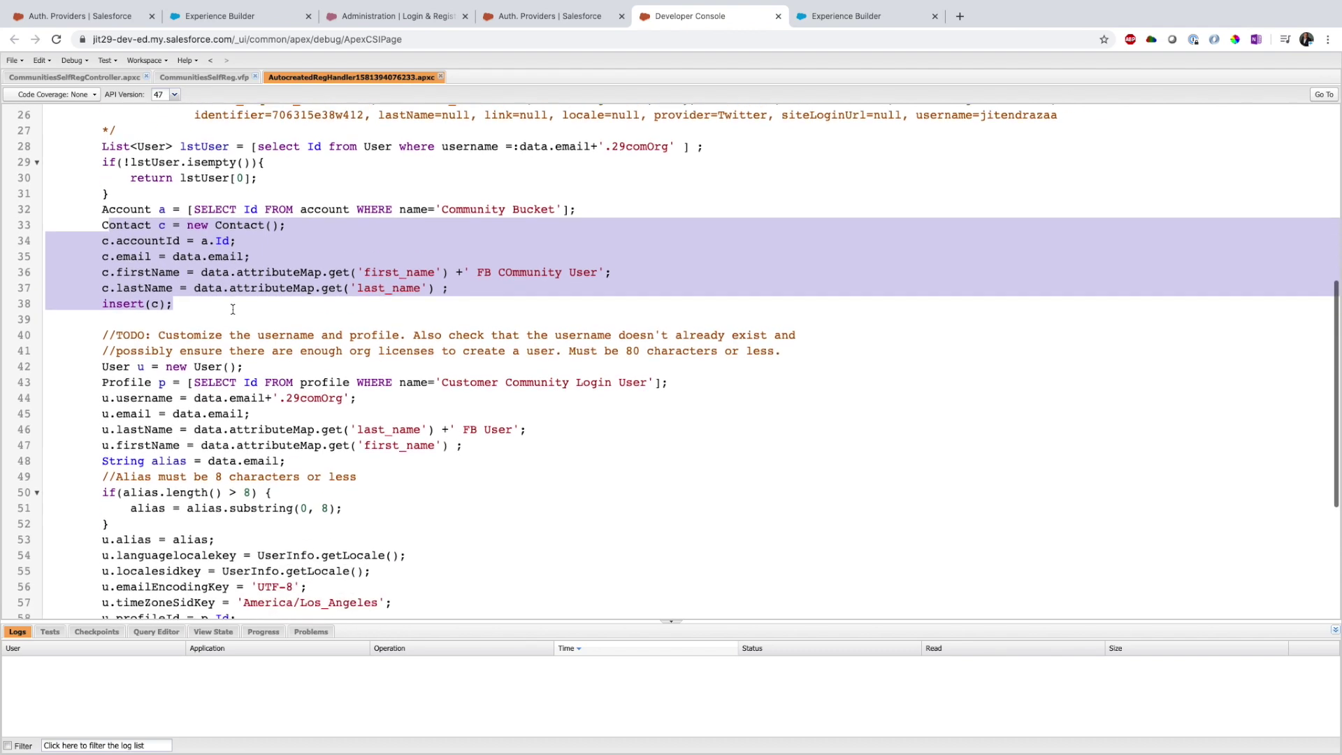
pyautogui.scroll(-3, 232, 309)
pyautogui.moveTo(89, 267); pyautogui.dragTo(233, 439)
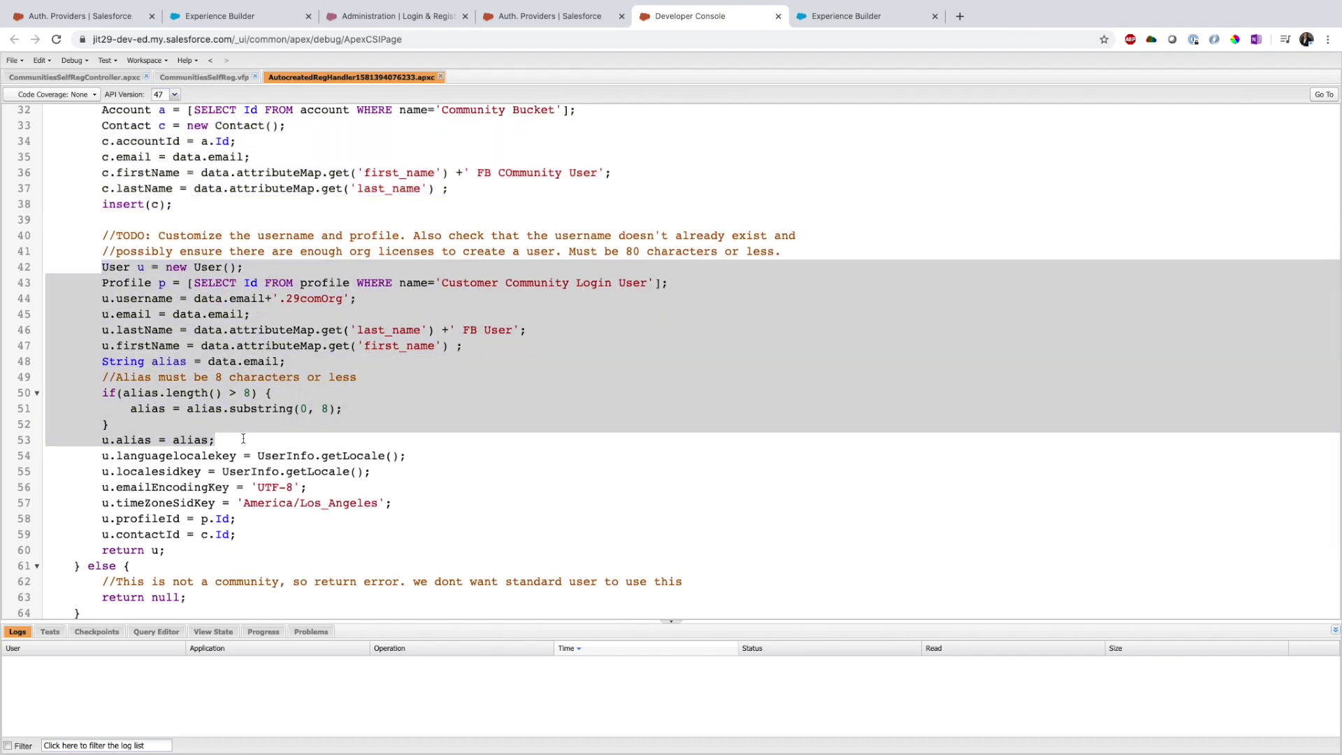
pyautogui.click(243, 439)
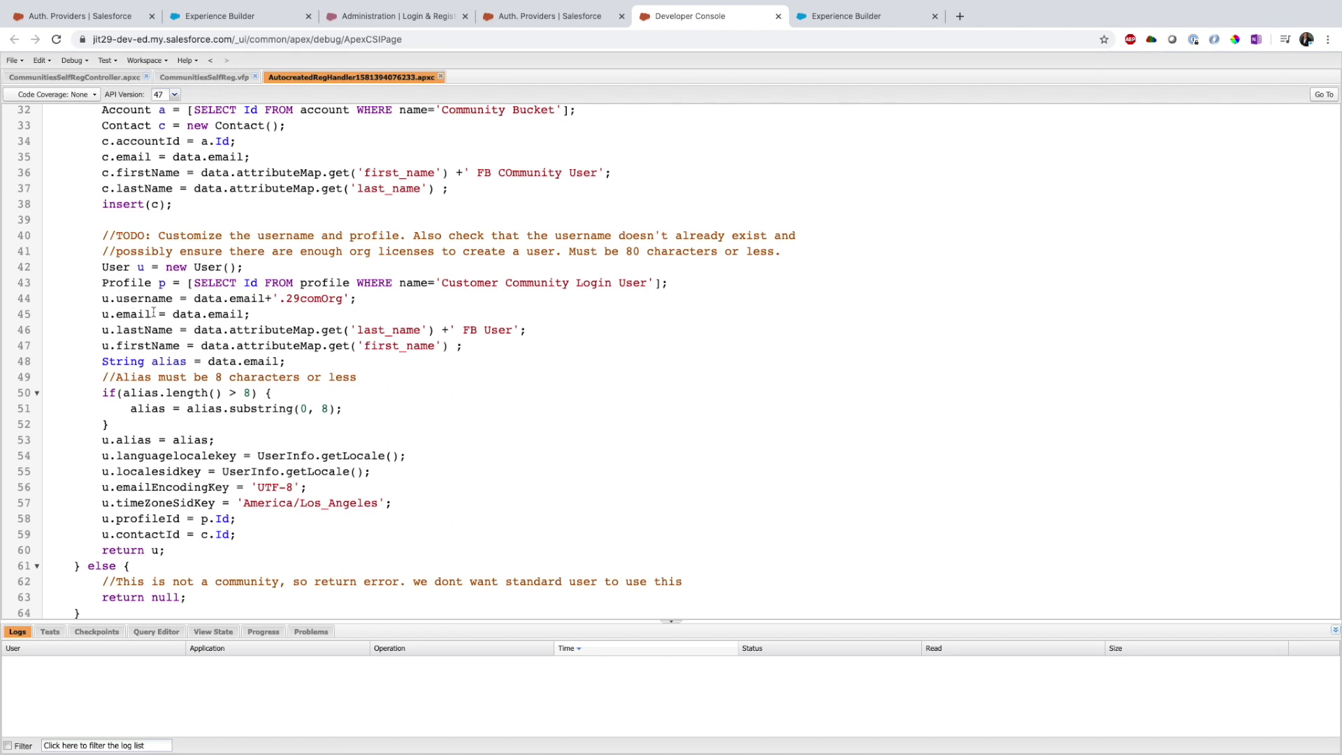
pyautogui.scroll(-1, 152, 312)
pyautogui.click(175, 509)
pyautogui.click(95, 9)
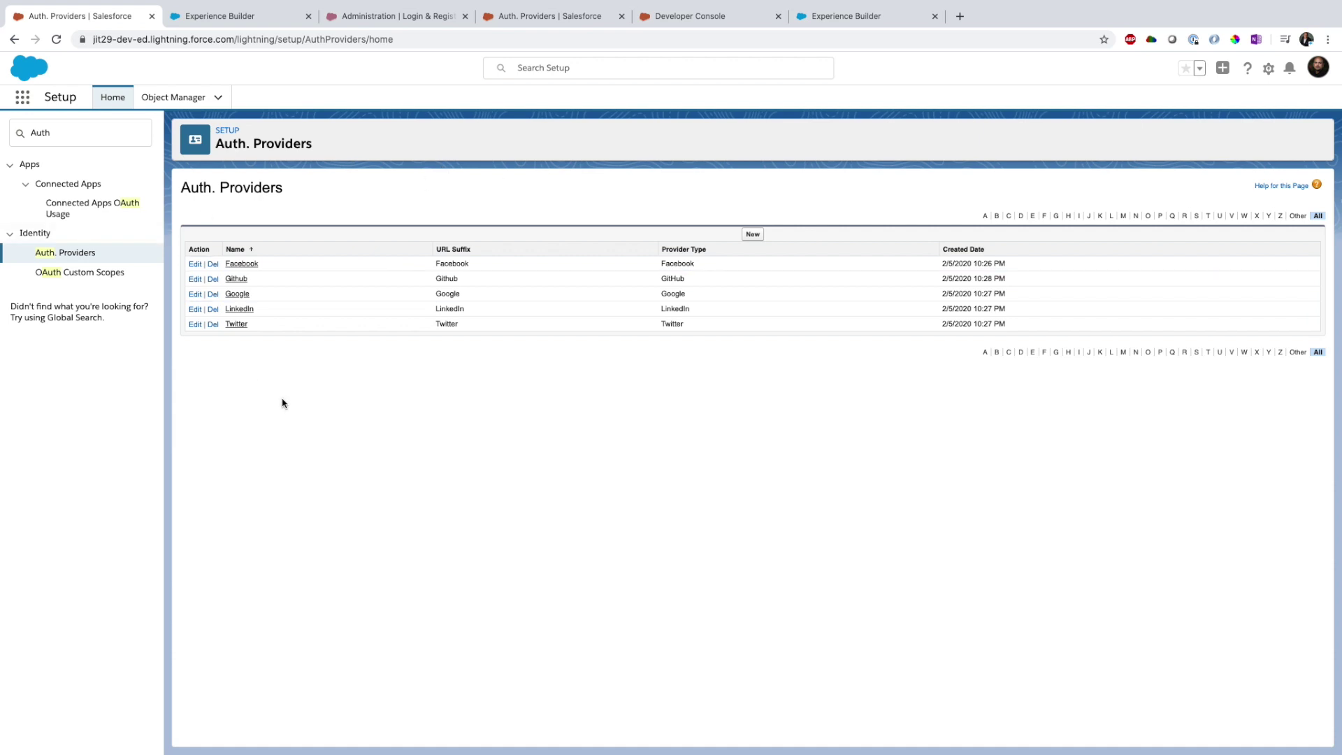
# Search Quick Find for 'us', open Users, and open the admin user's detail page.
pyautogui.click(14, 131)
pyautogui.write('us')
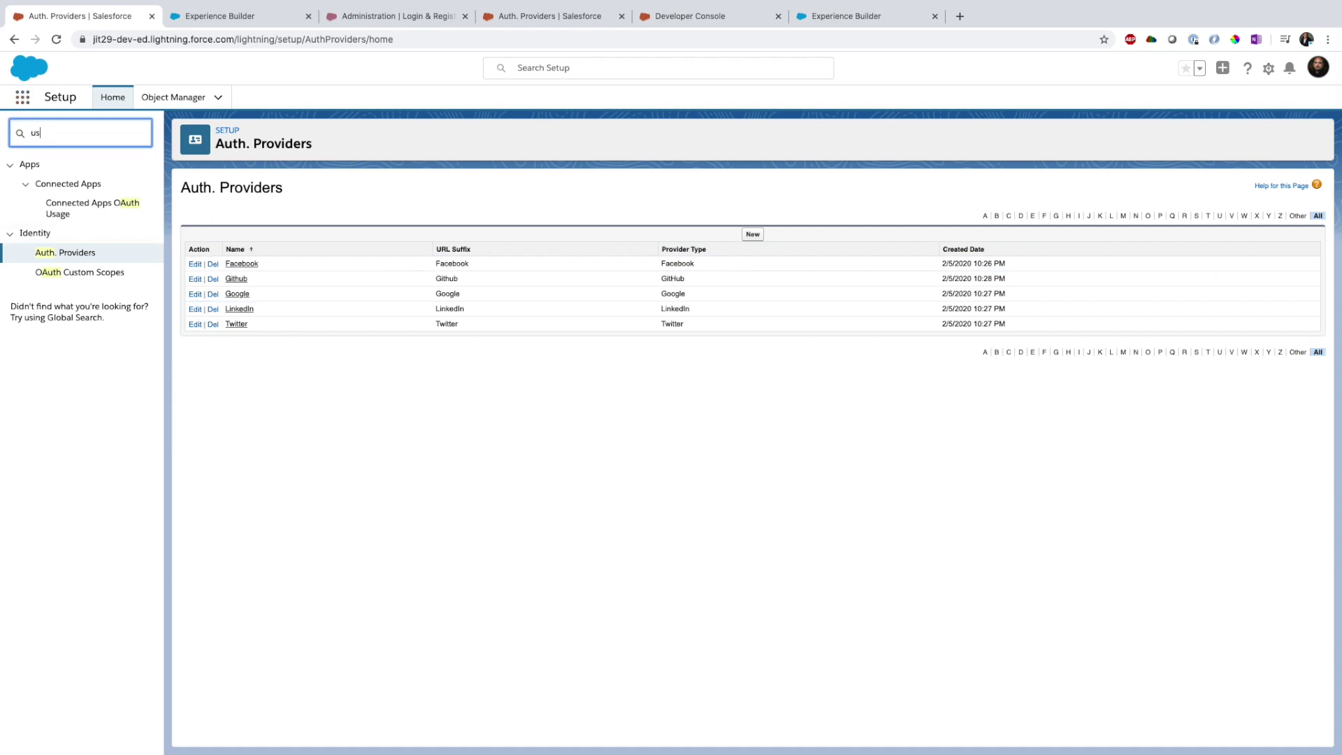
pyautogui.click(46, 319)
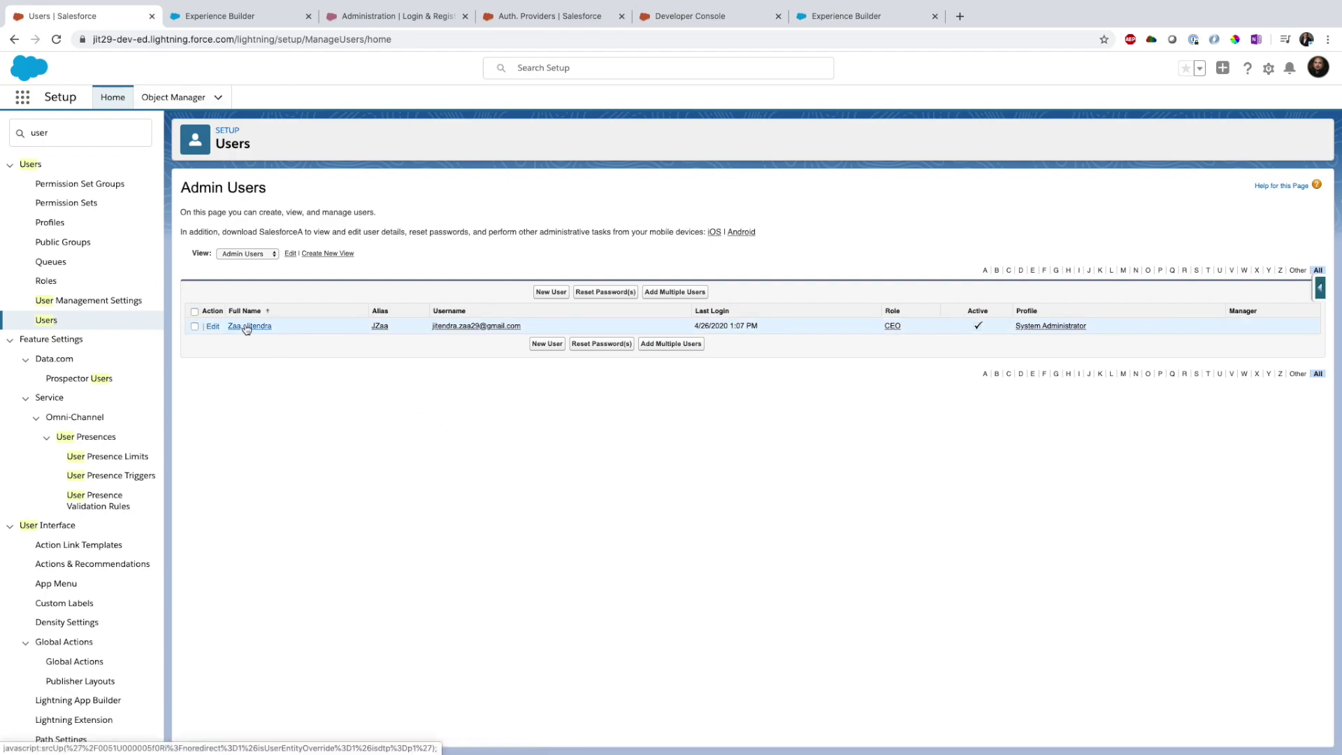
pyautogui.click(249, 326)
# Inspect the empty Third-Party Account Links section, then return to the handler code.
pyautogui.scroll(-15, 494, 329)
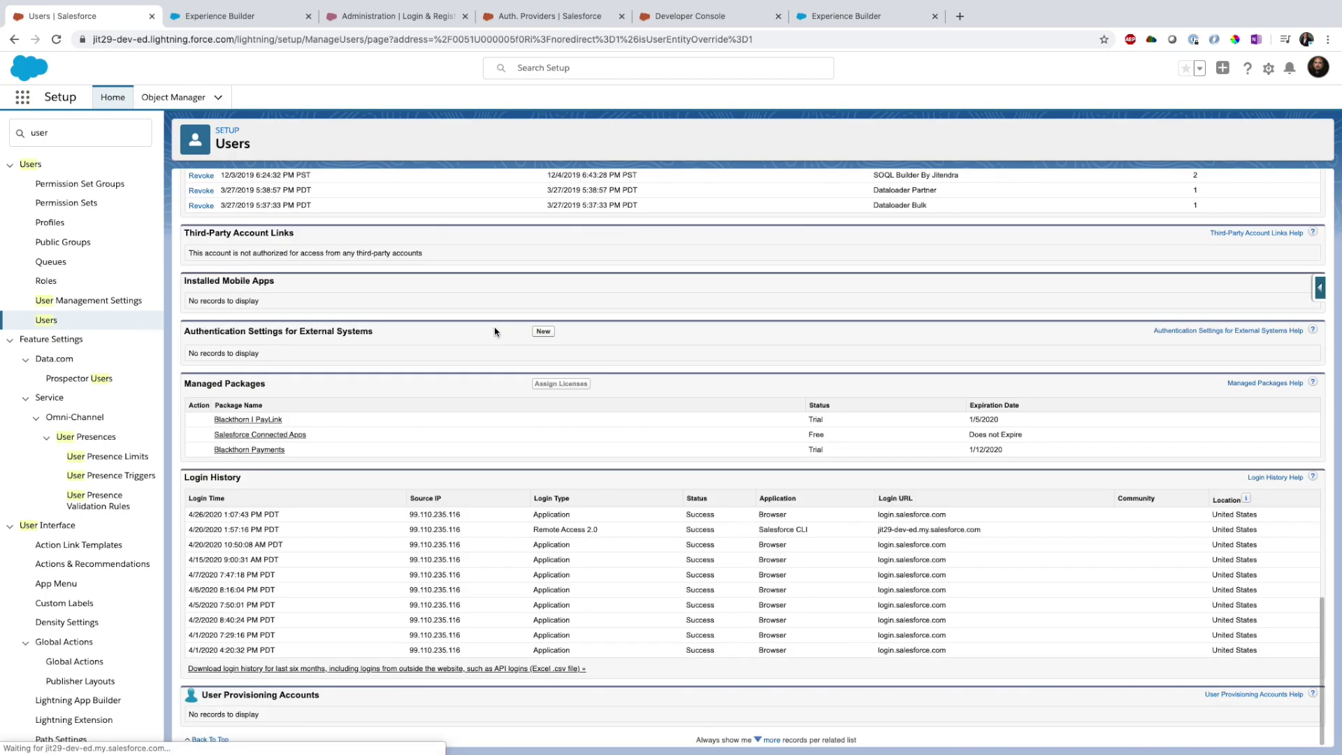
pyautogui.scroll(4, 494, 330)
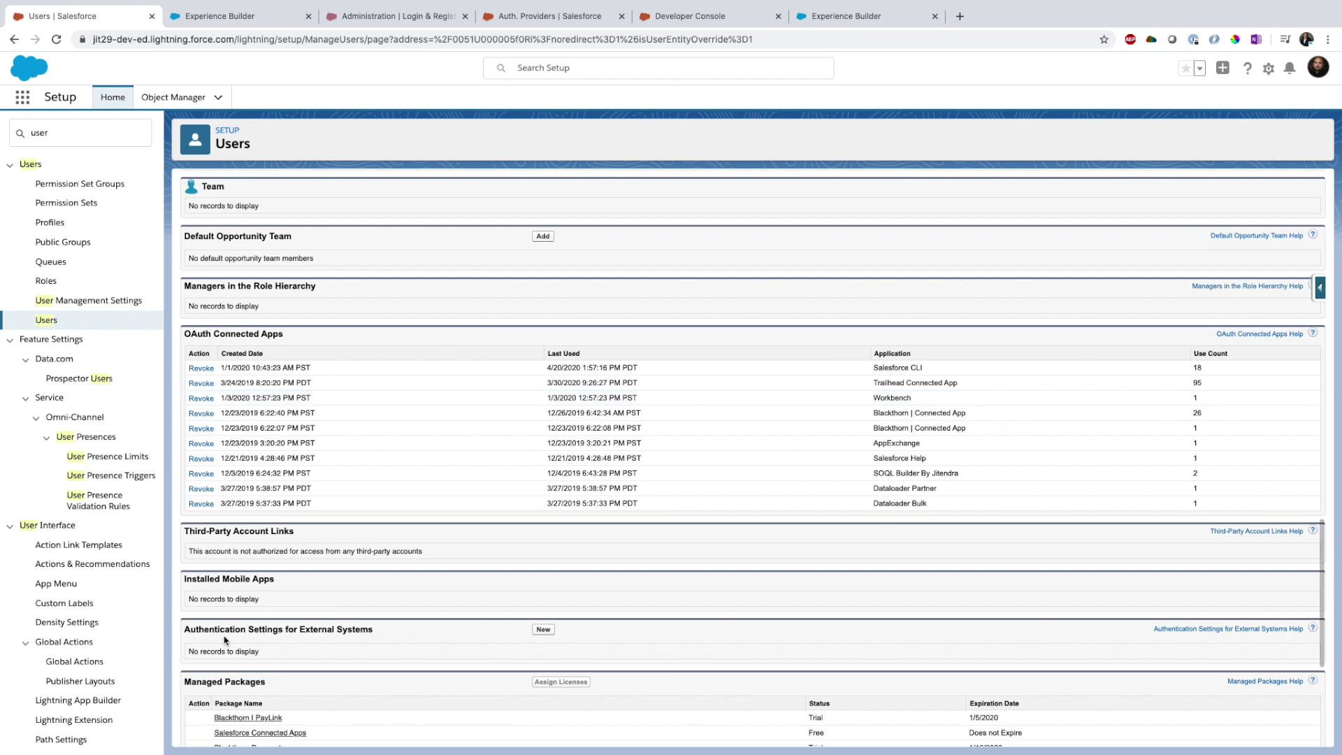
pyautogui.moveTo(323, 534); pyautogui.dragTo(188, 533)
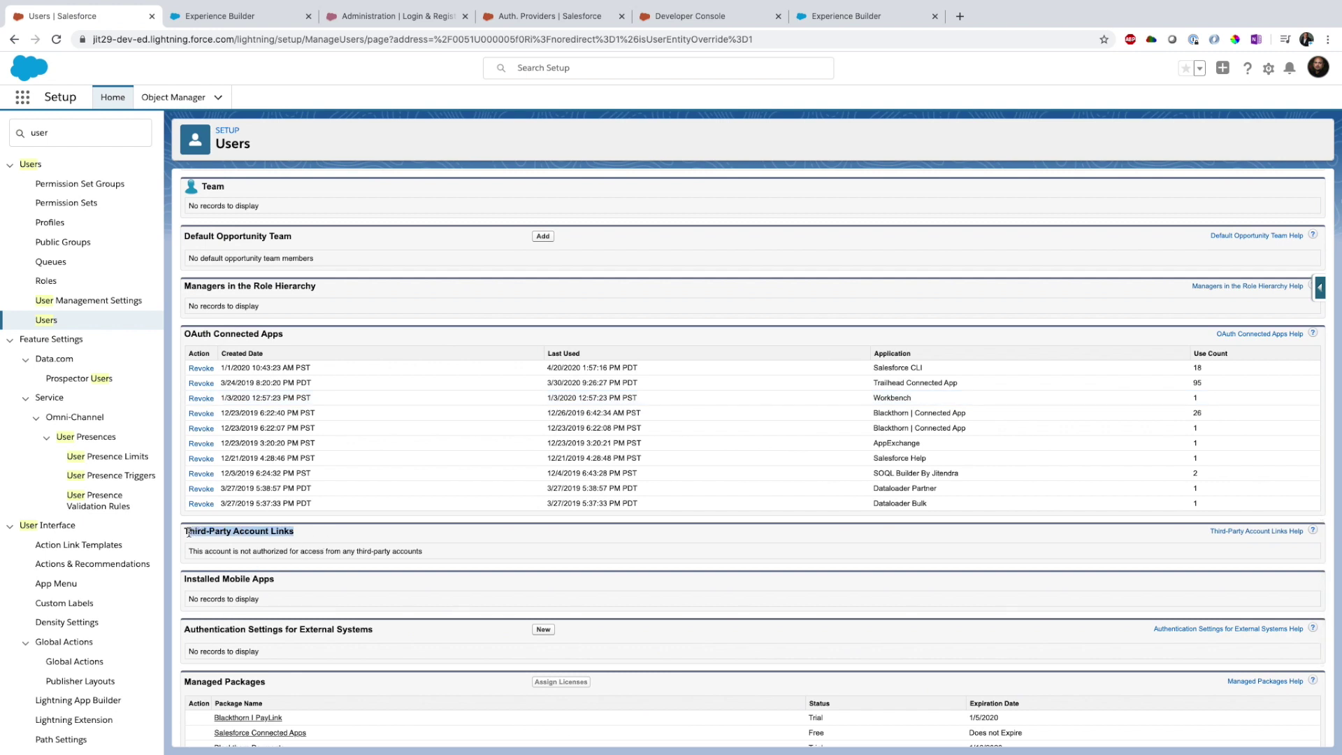
pyautogui.click(311, 551)
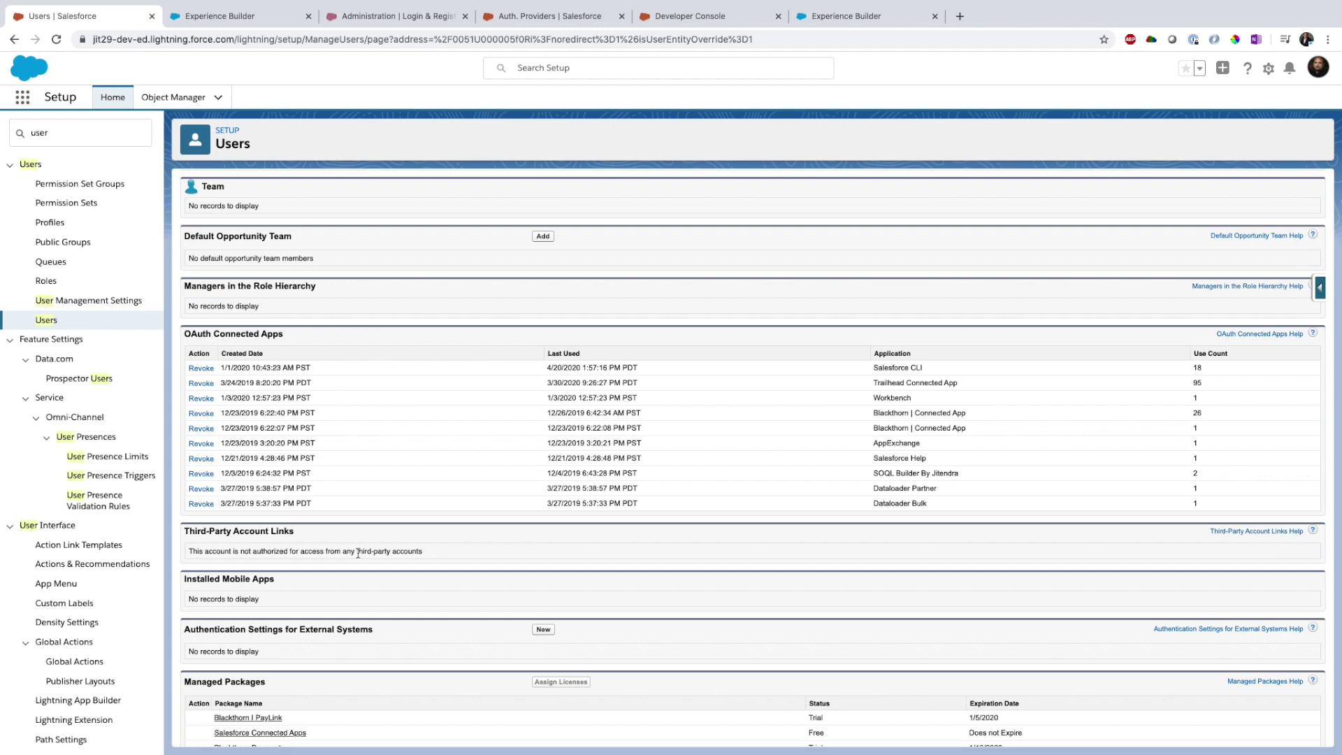
pyautogui.moveTo(227, 544); pyautogui.dragTo(187, 532)
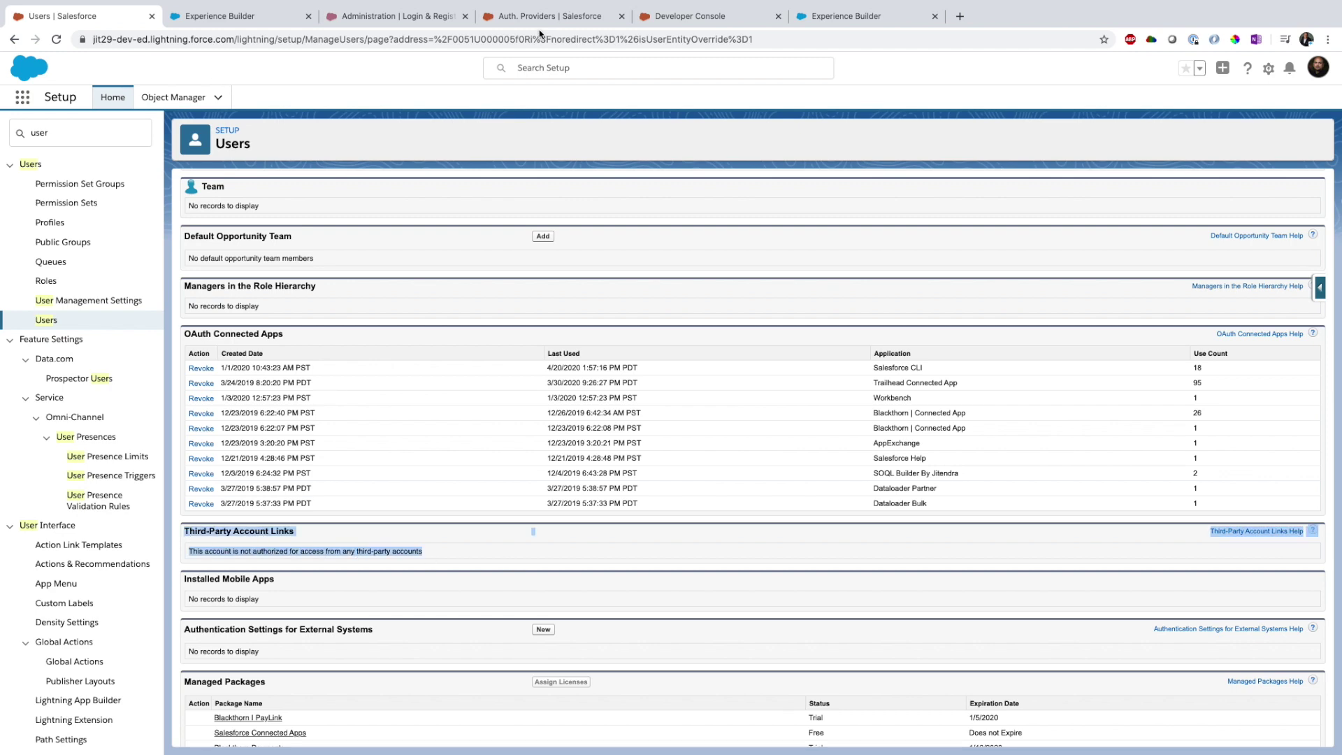
pyautogui.click(678, 16)
pyautogui.scroll(10, 246, 245)
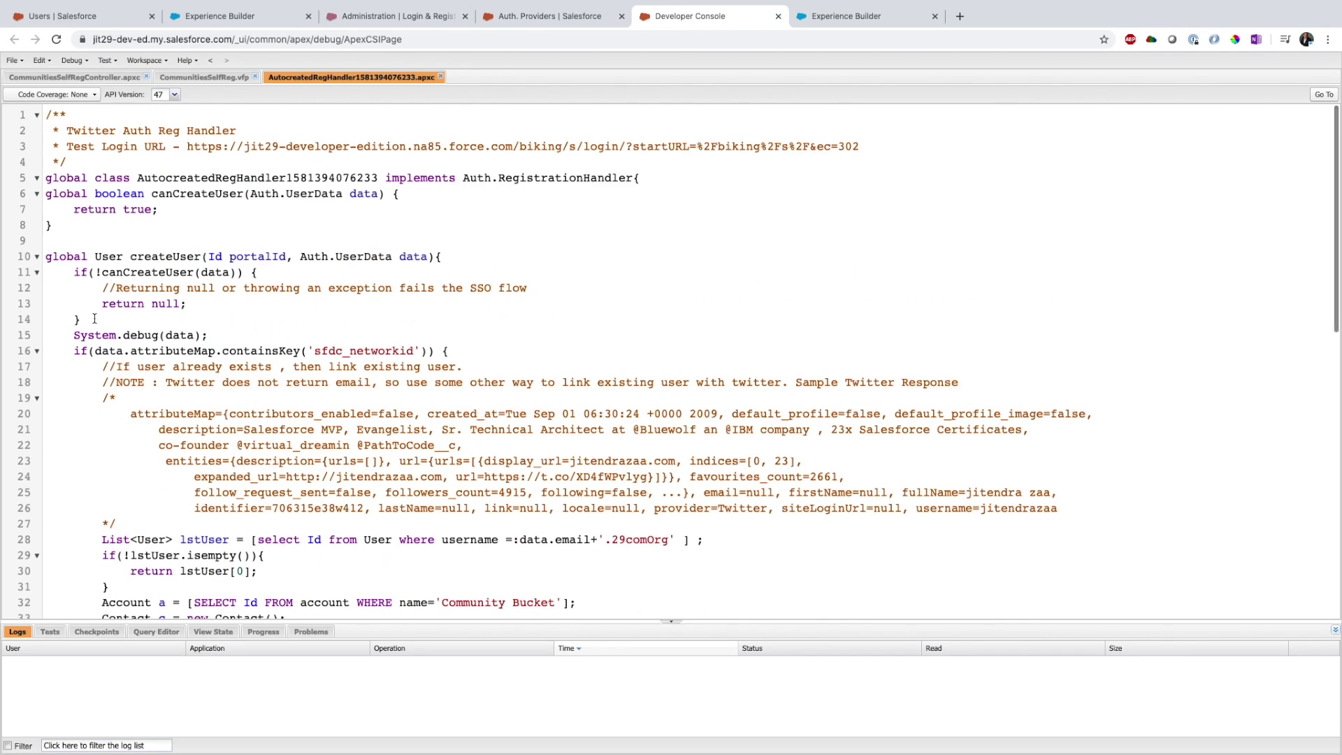
# Collapse the createUser method so the updateUser method is visible.
pyautogui.doubleClick(126, 260)
pyautogui.click(37, 257)
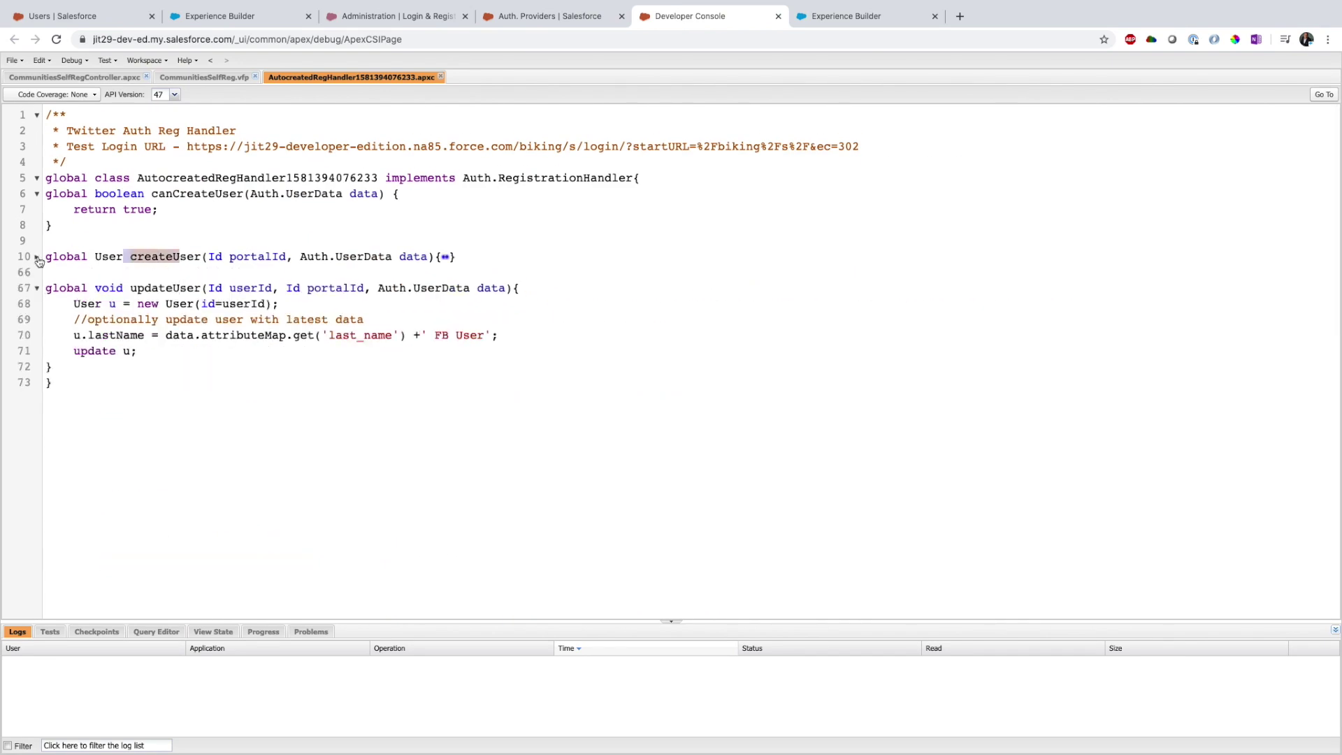
pyautogui.click(245, 373)
pyautogui.moveTo(130, 287); pyautogui.dragTo(186, 287)
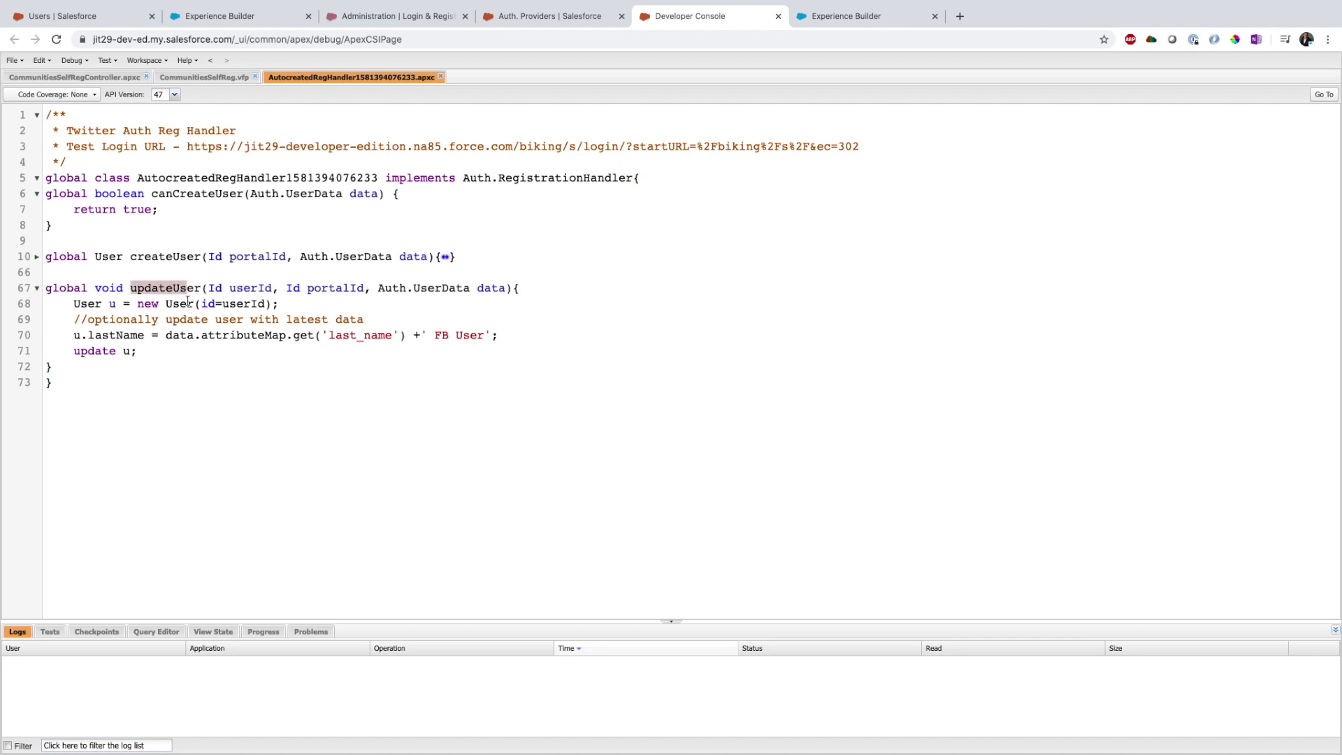
# Recheck the user's no-third-party-accounts message across tabs, ending on Login & Registration.
pyautogui.click(538, 18)
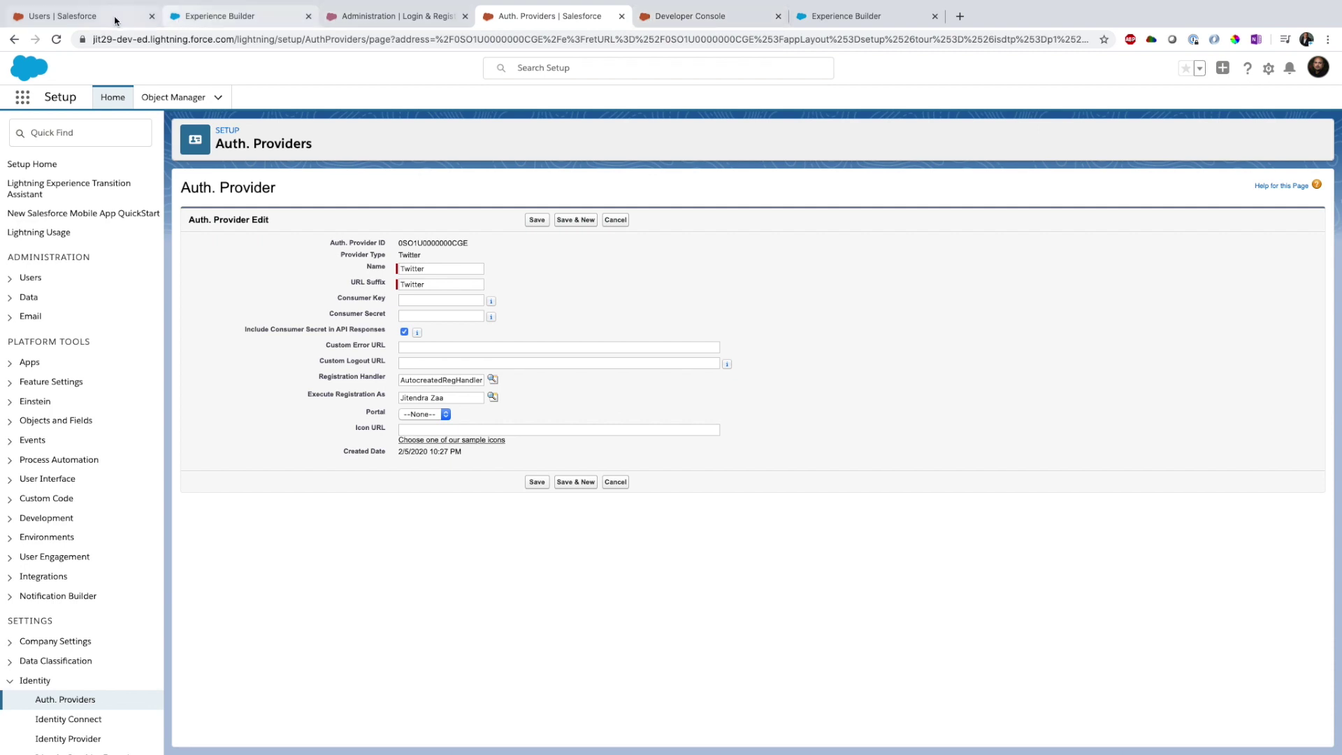
pyautogui.click(66, 16)
pyautogui.moveTo(447, 561); pyautogui.dragTo(343, 543)
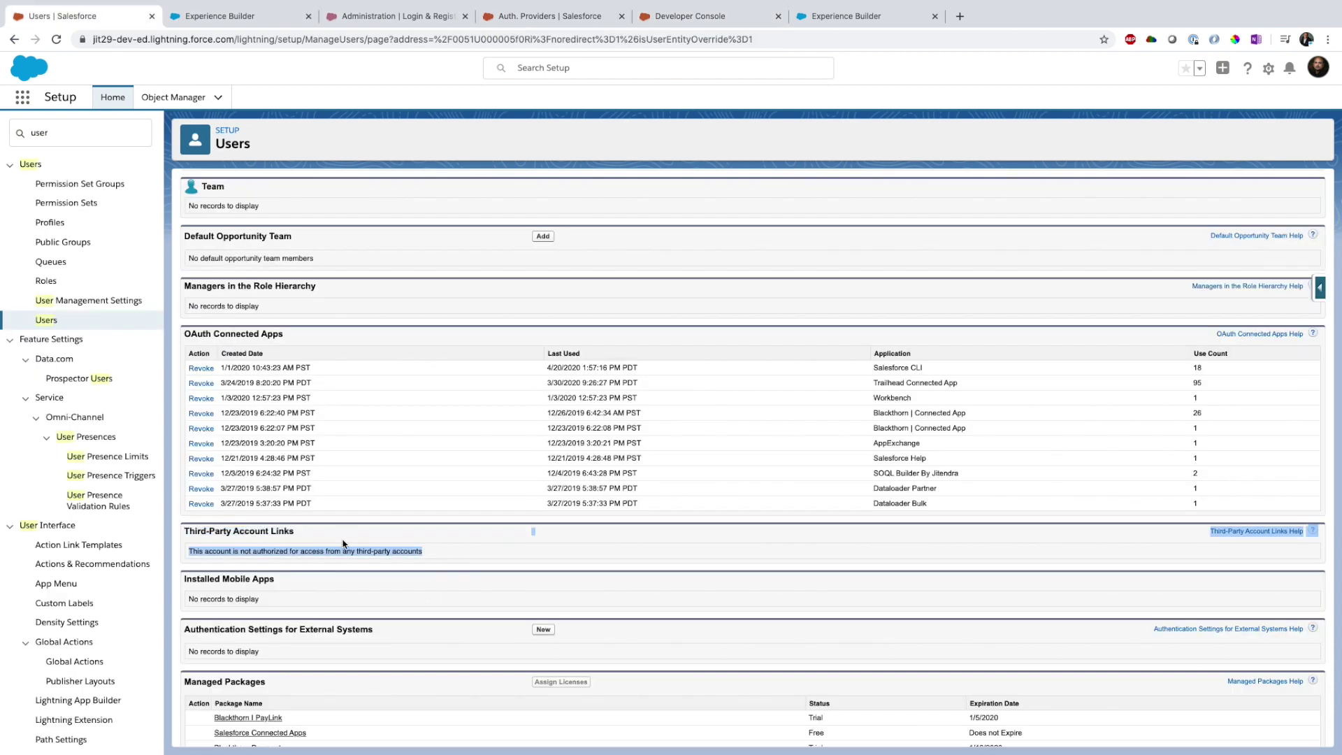
pyautogui.click(454, 555)
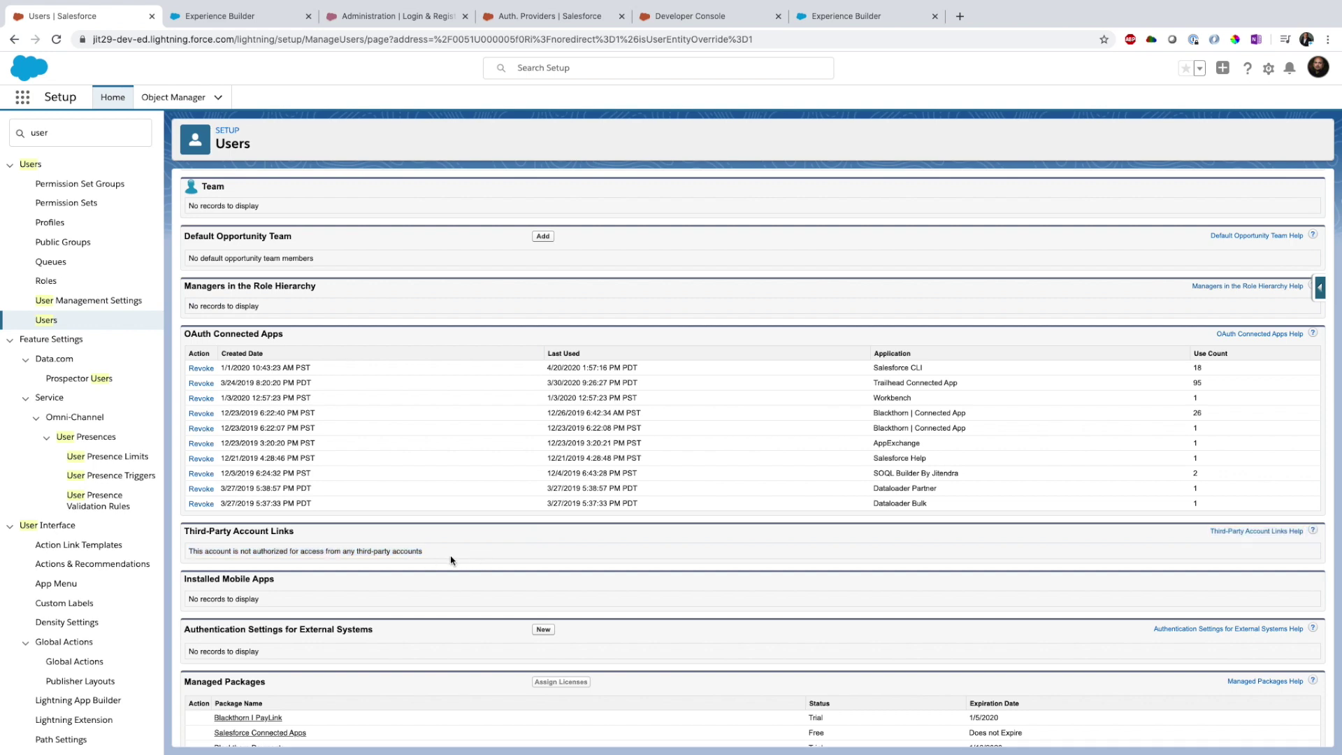
pyautogui.click(711, 17)
pyautogui.click(877, 17)
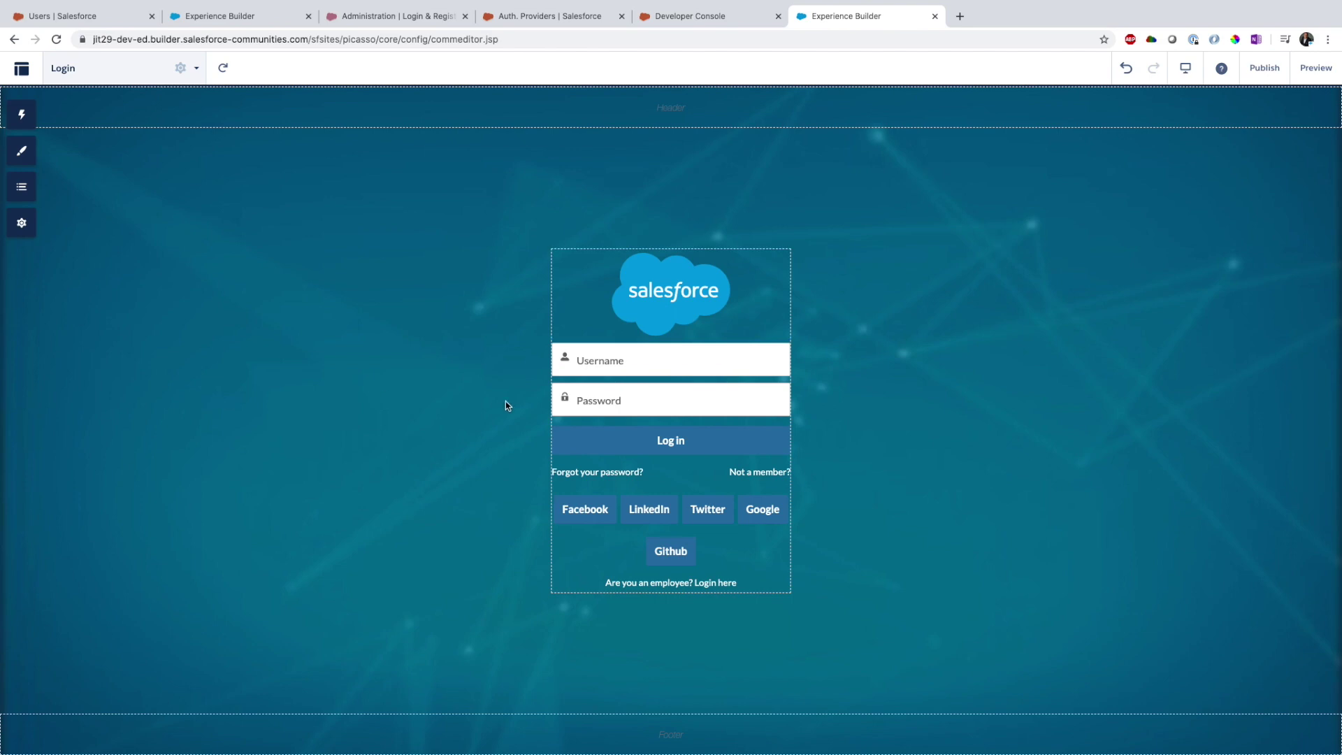
pyautogui.click(554, 19)
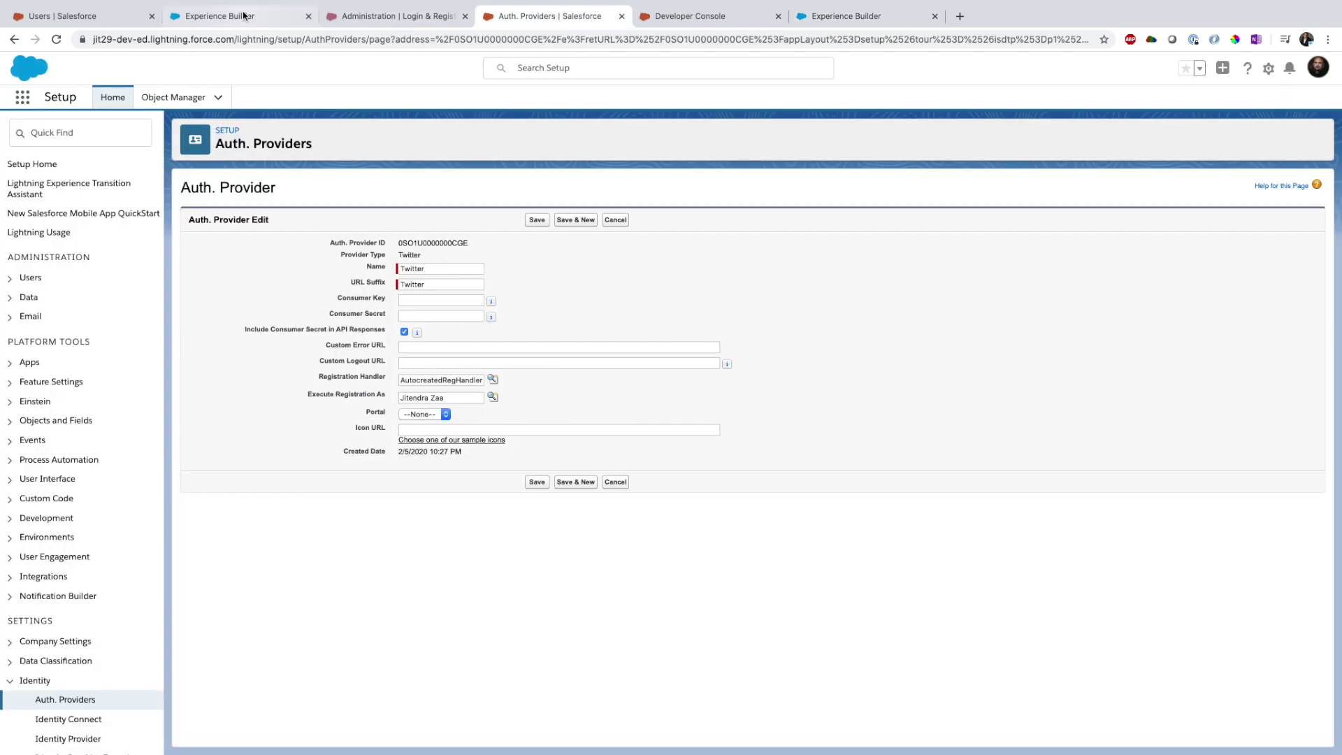
pyautogui.click(244, 16)
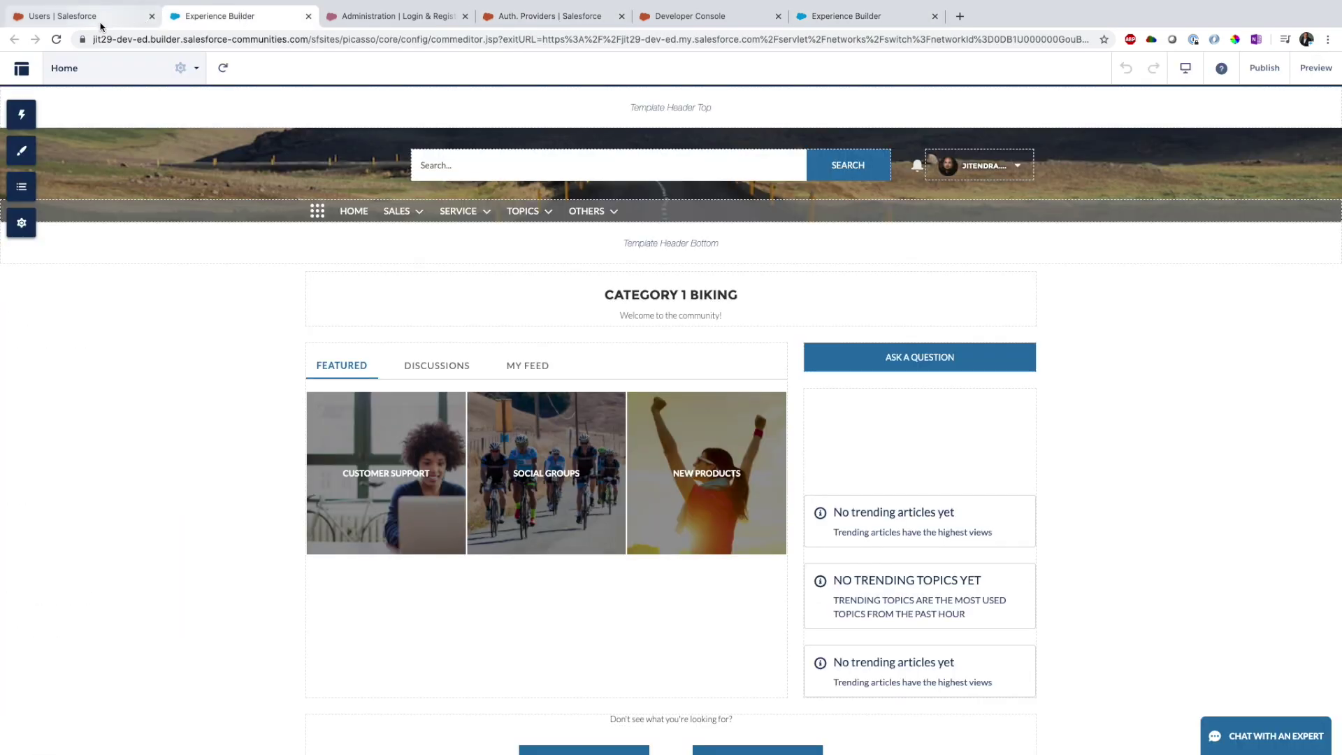
pyautogui.click(565, 18)
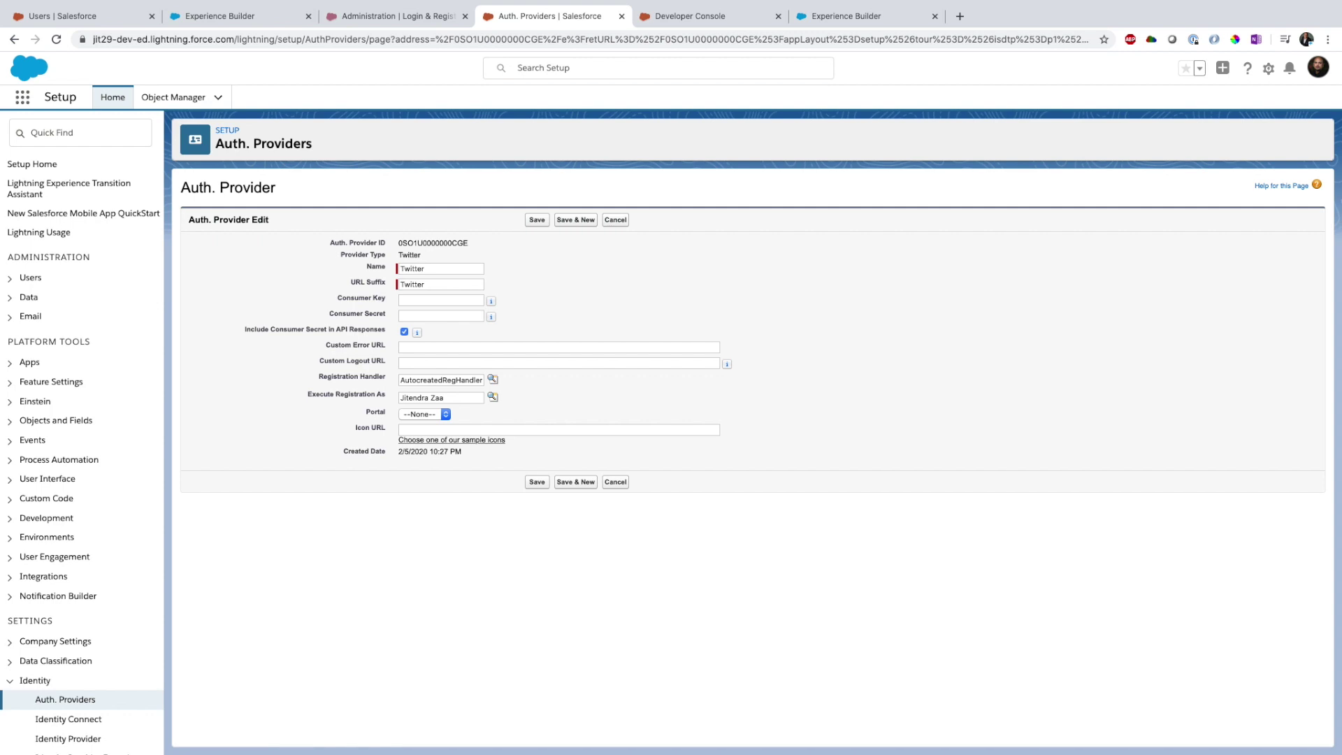
pyautogui.click(381, 17)
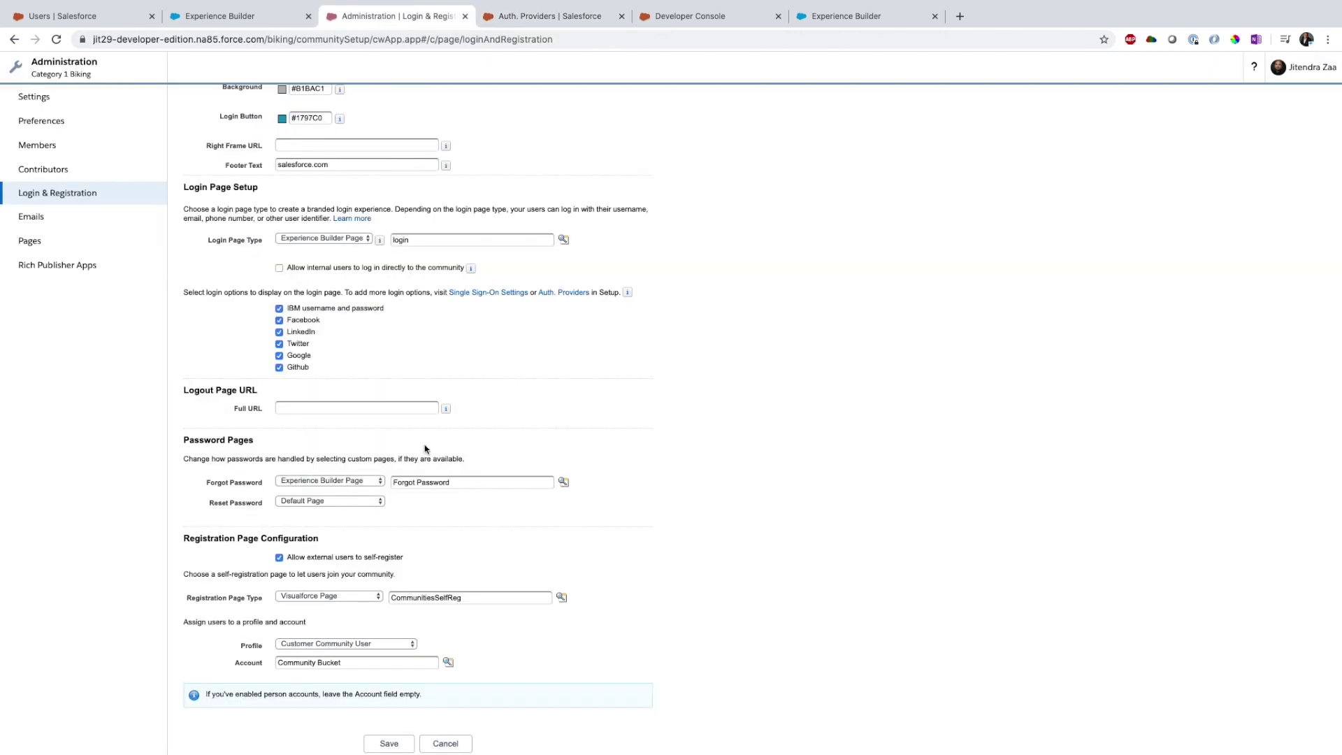
# Review the enabled social login options, then bring up the Experience Builder Home page.
pyautogui.moveTo(336, 371); pyautogui.dragTo(290, 308)
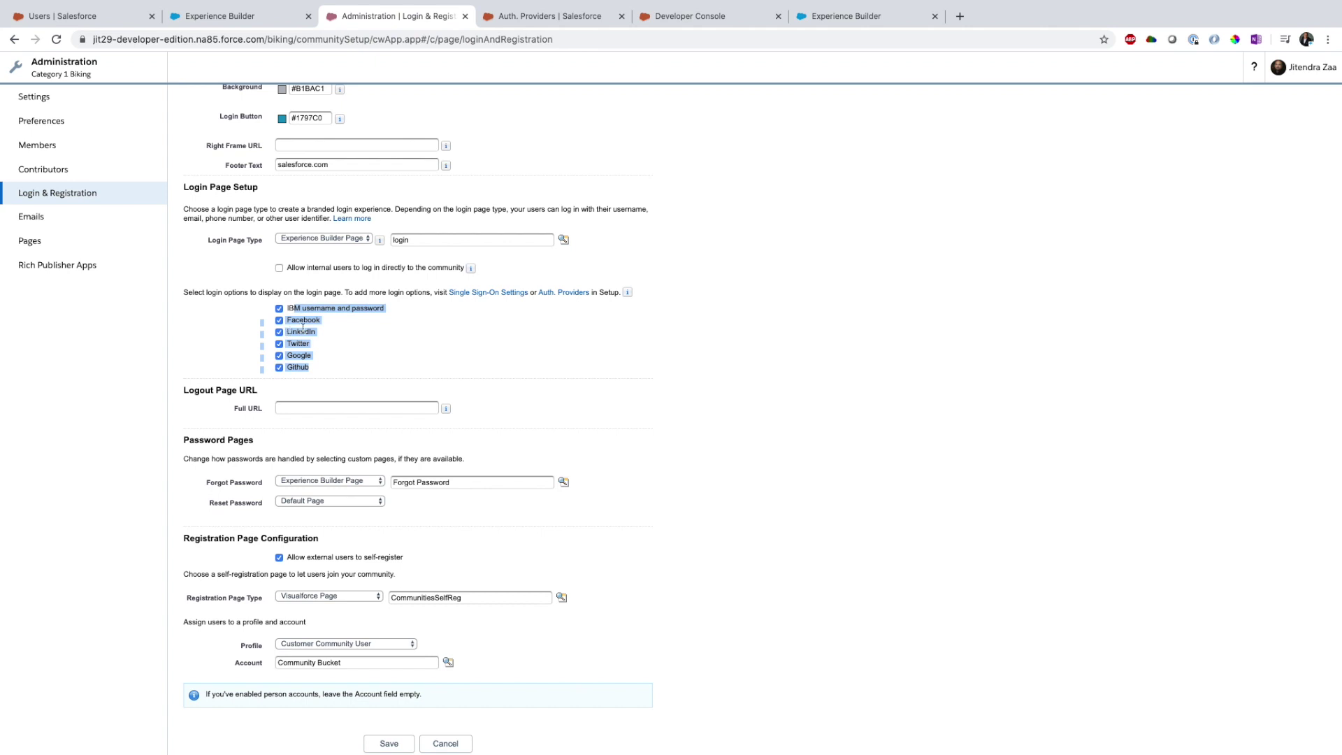
pyautogui.scroll(-1, 525, 419)
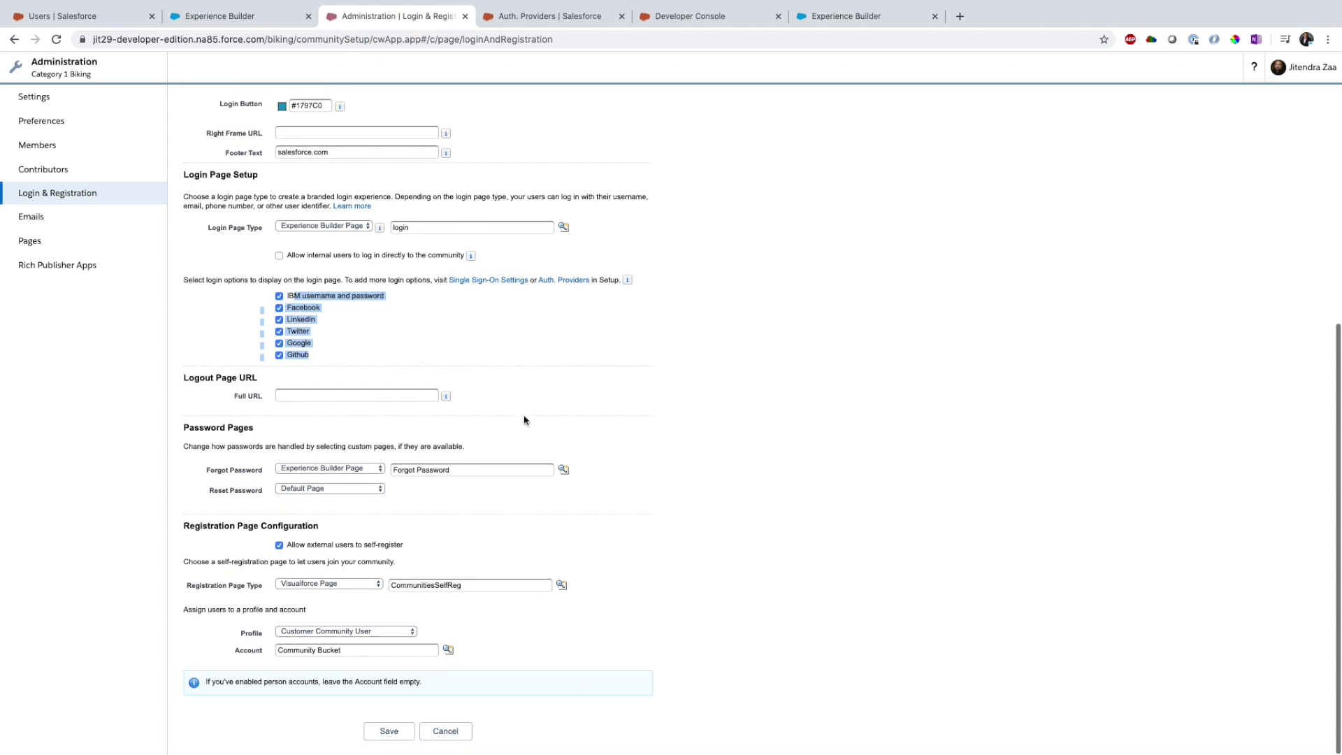
pyautogui.scroll(3, 525, 419)
pyautogui.moveTo(188, 253); pyautogui.dragTo(252, 257)
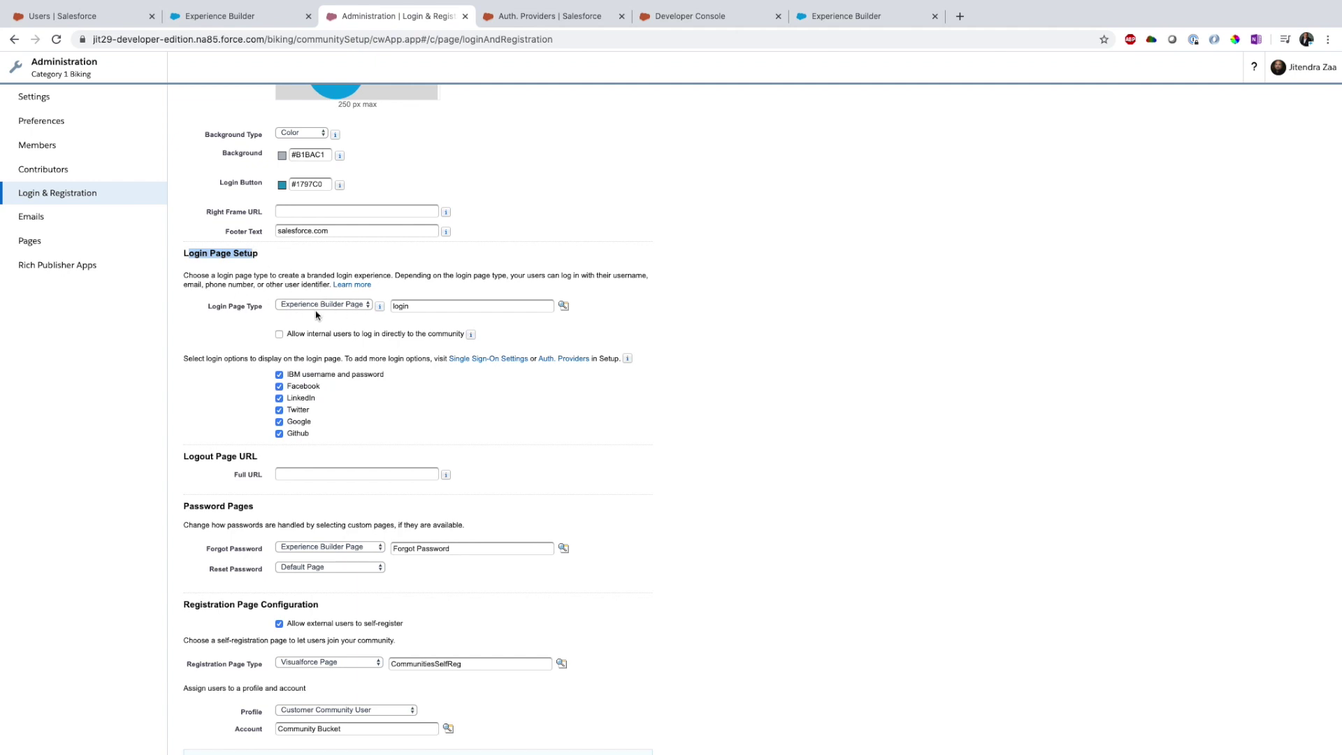
pyautogui.click(540, 15)
pyautogui.click(689, 17)
pyautogui.click(221, 16)
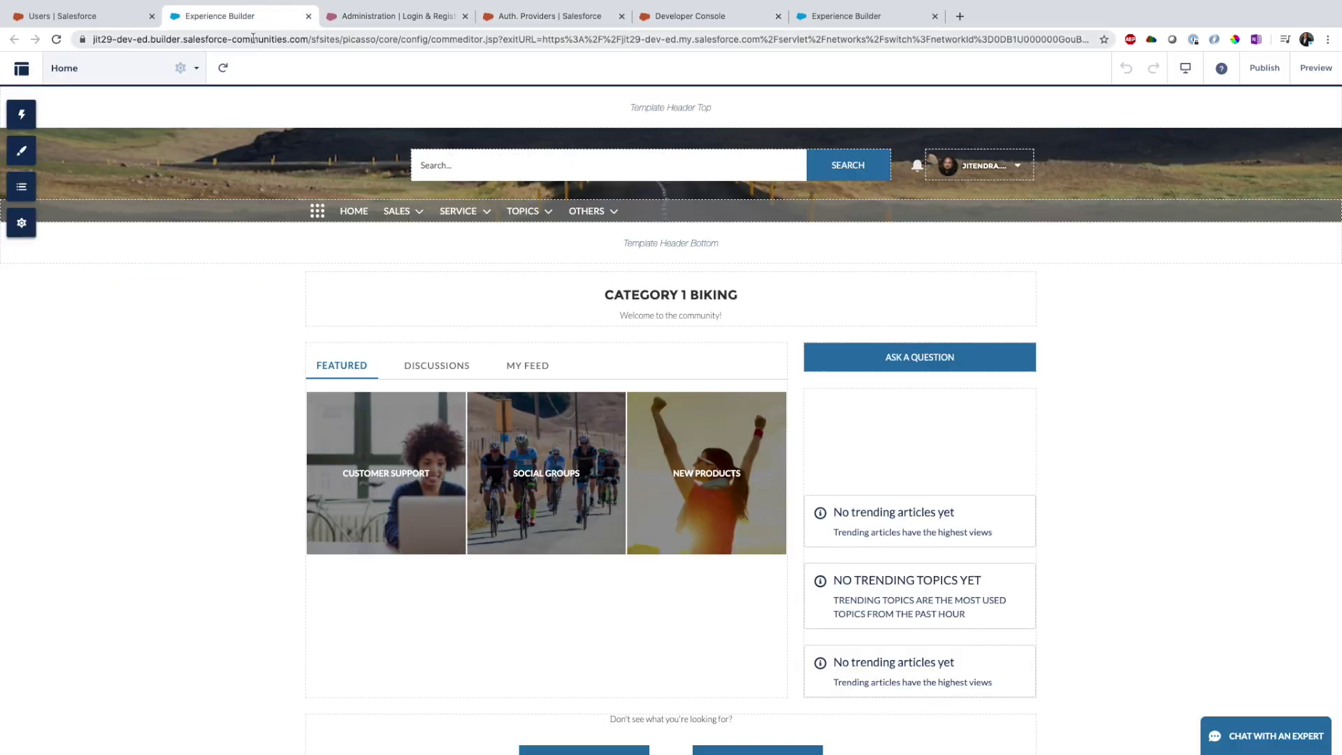
# Open All Communities via a 'comm' search and copy the Category 1 Biking URL.
pyautogui.click(98, 16)
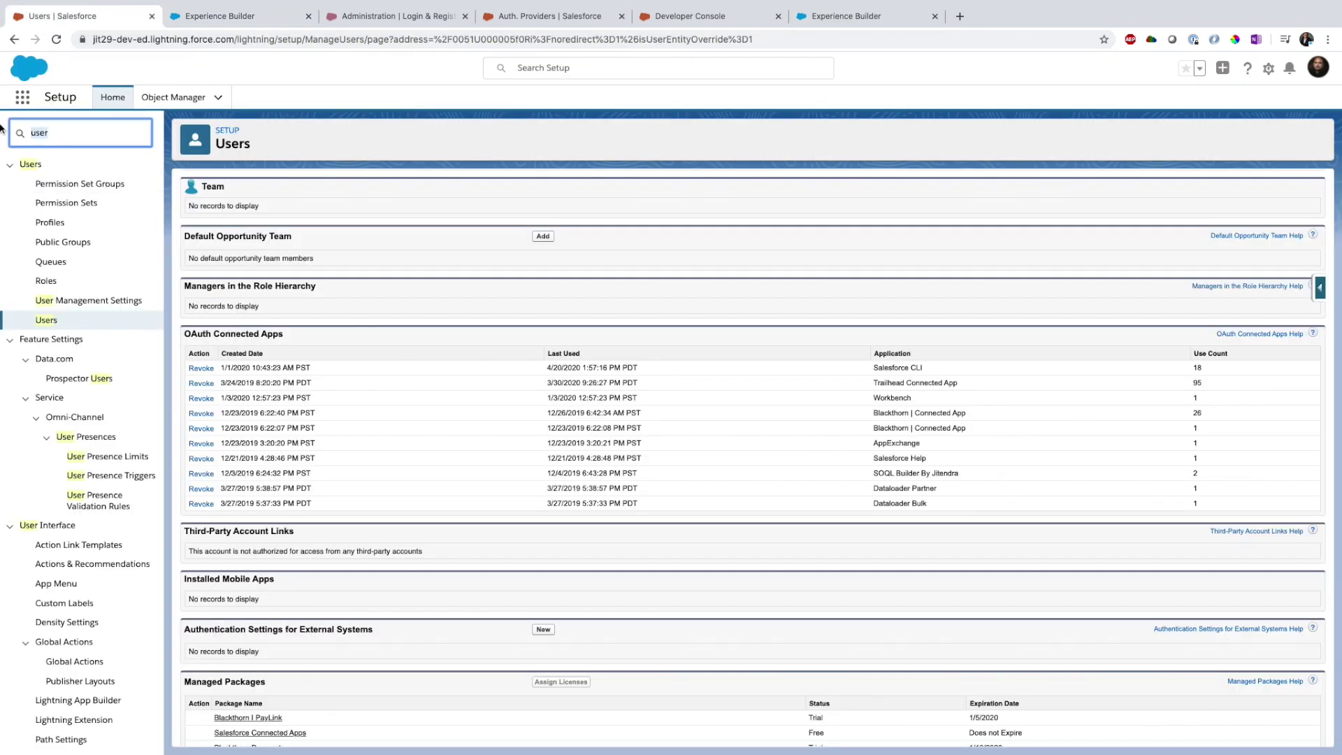
pyautogui.write('comm')
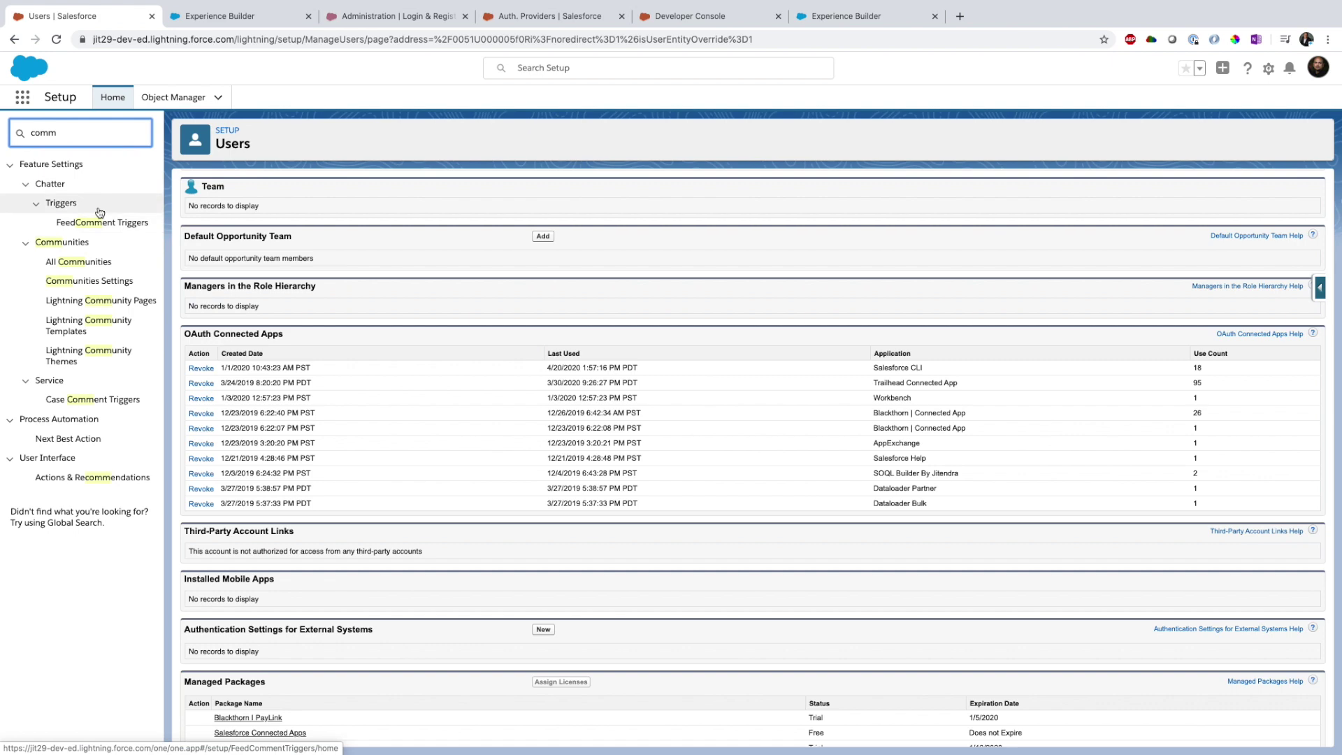
pyautogui.click(107, 262)
pyautogui.moveTo(872, 288); pyautogui.dragTo(695, 292)
pyautogui.press('super+c')
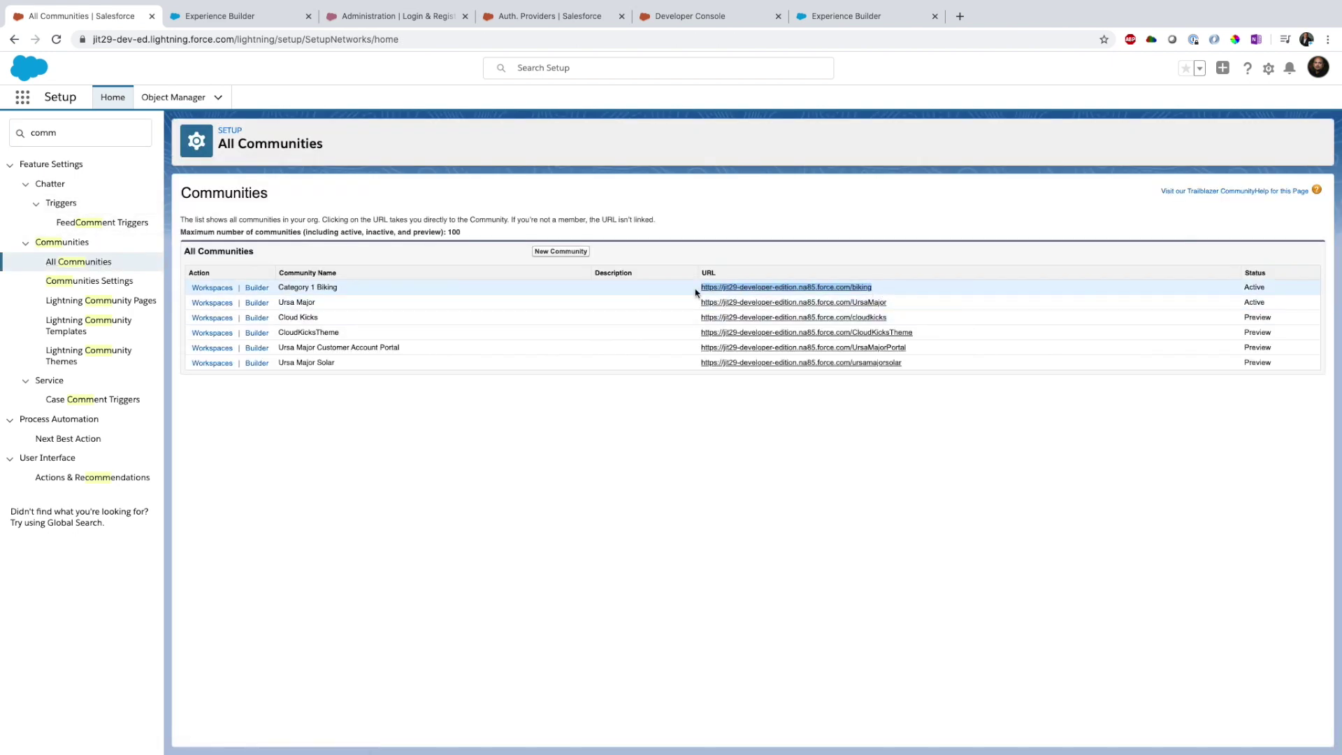
# Load the copied community URL in a private browser window to view its login page.
pyautogui.press('super+shift+n')
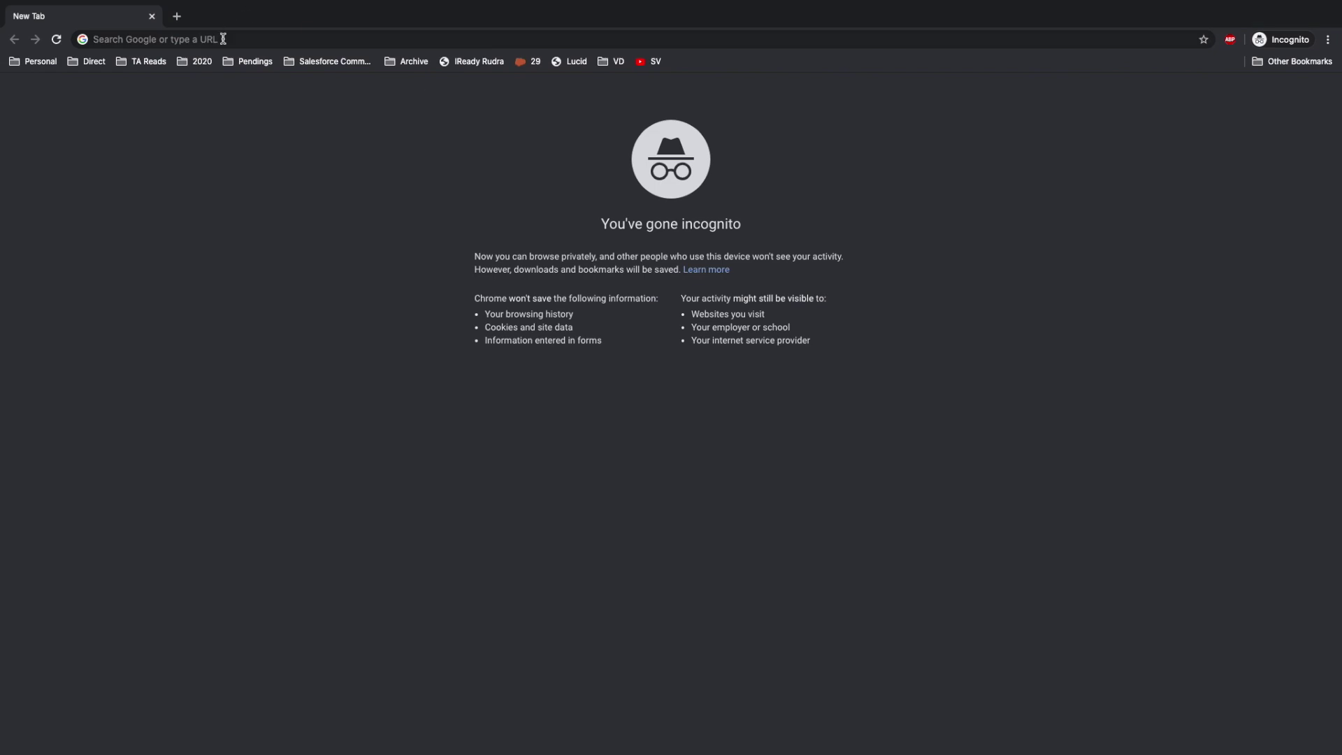
pyautogui.press('super+v')
pyautogui.press('Return')
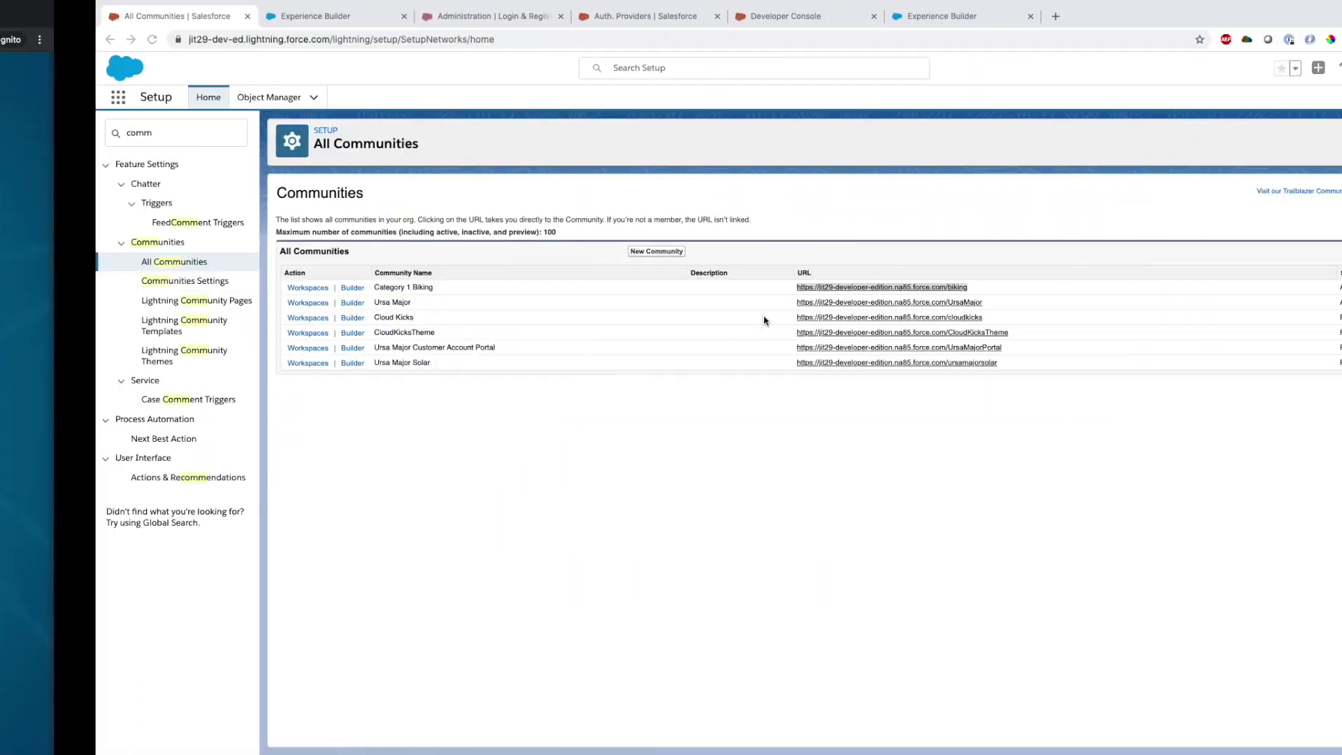
pyautogui.click(538, 18)
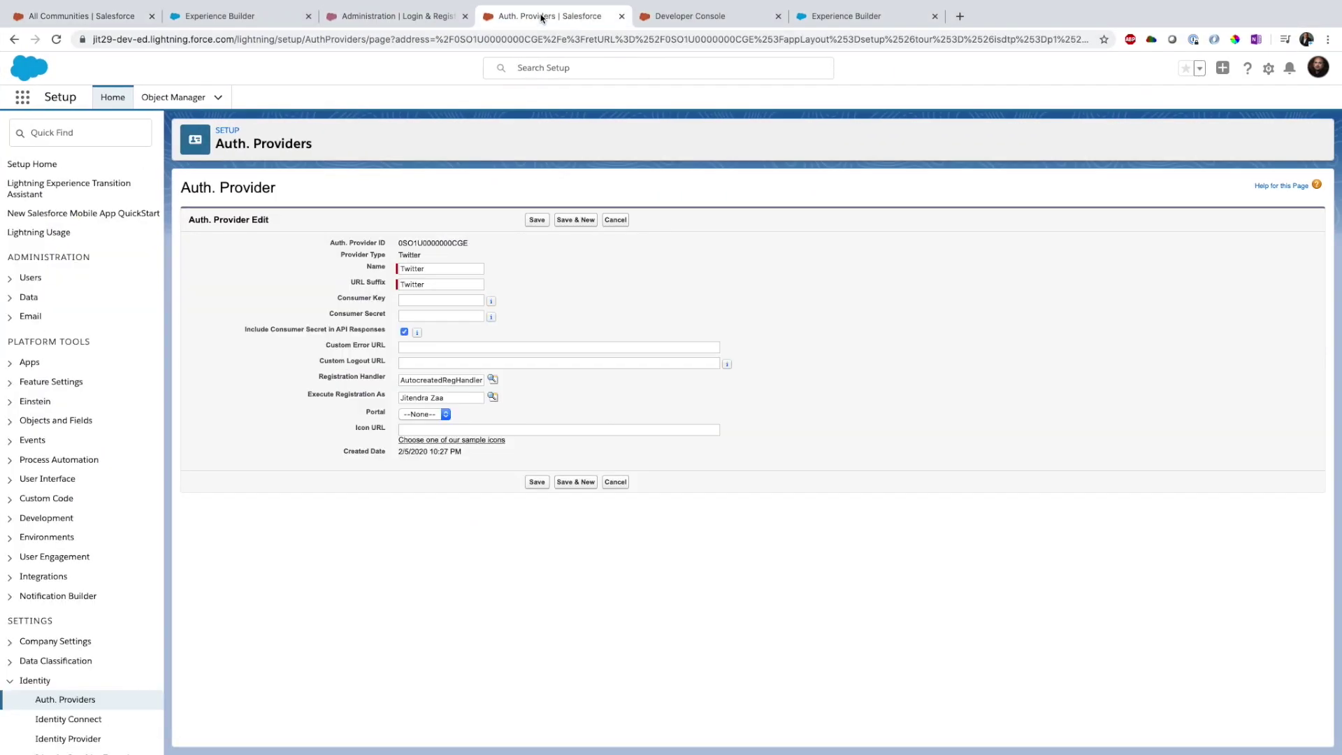
pyautogui.click(673, 15)
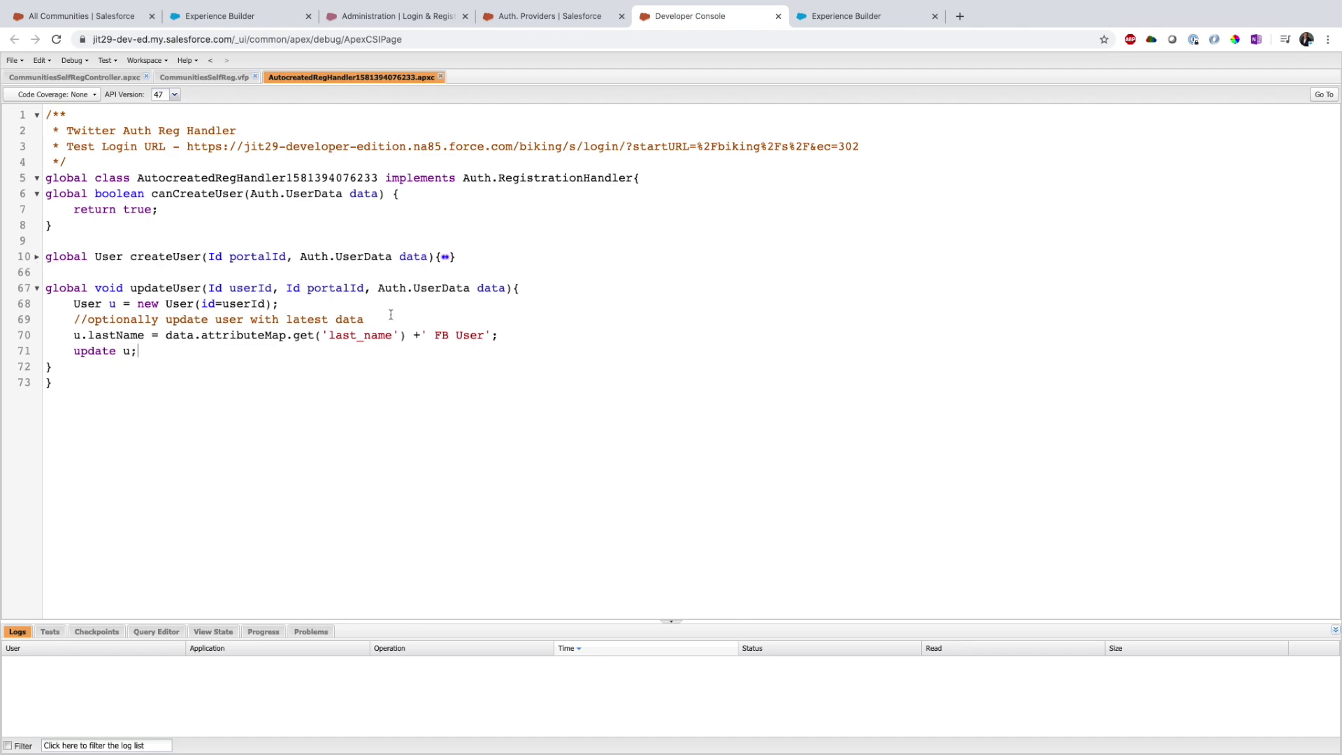
pyautogui.hotkey('ctrl', 'Left')
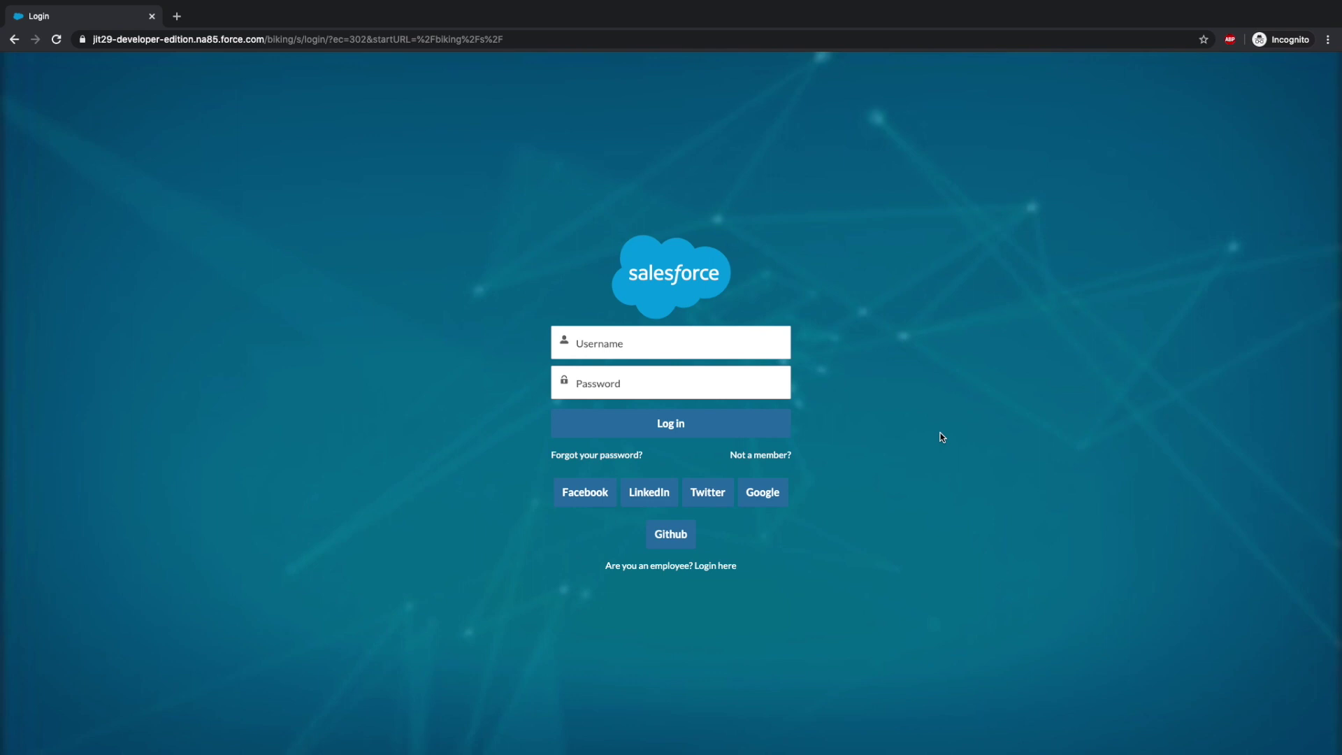
# From the community login page, open New User Registration via 'Not a member?' and select the 'Test VF' heading.
pyautogui.click(756, 458)
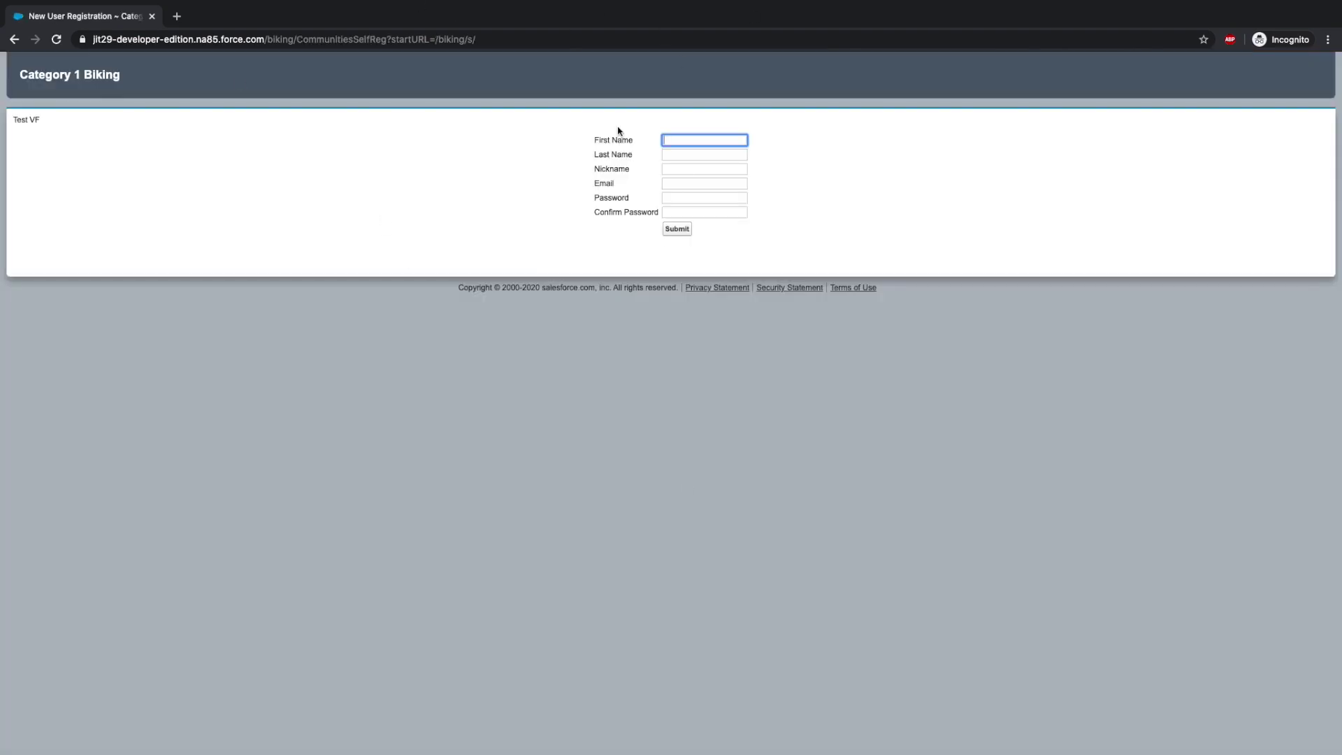
pyautogui.click(342, 174)
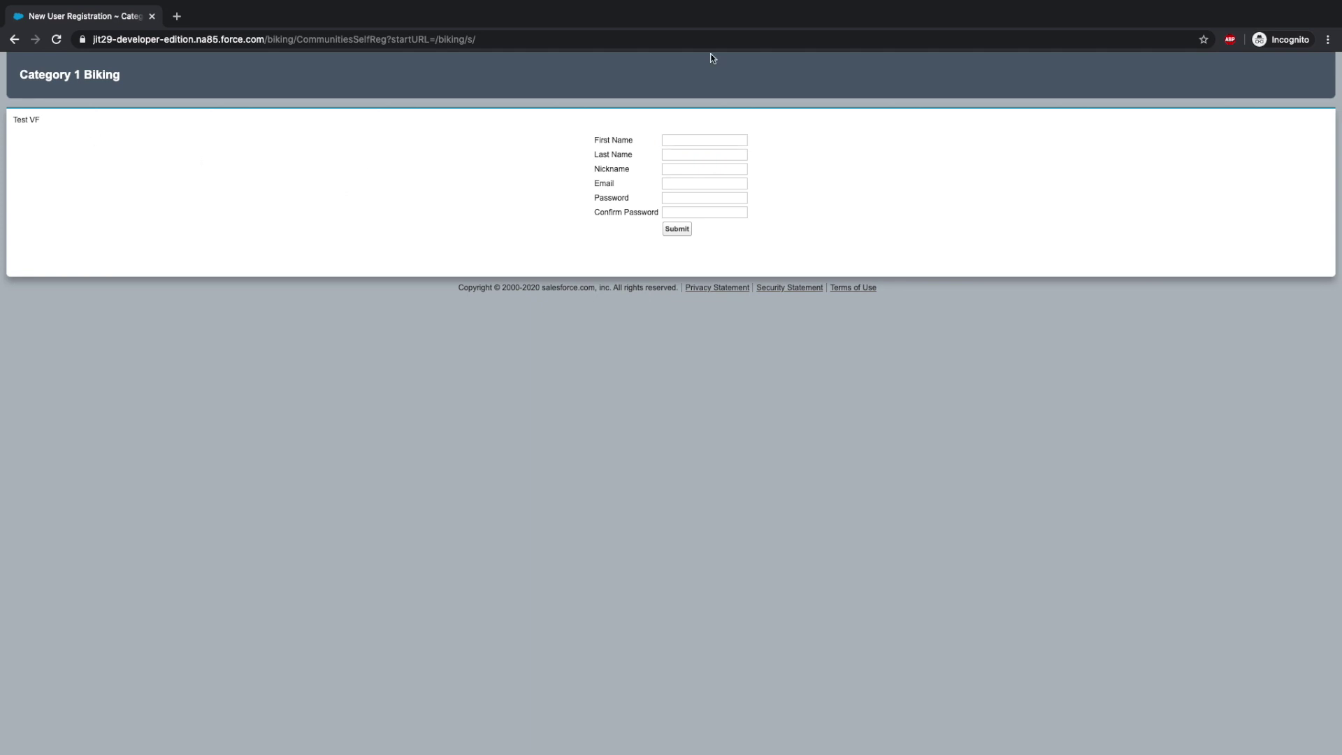
pyautogui.moveTo(48, 121); pyautogui.dragTo(13, 121)
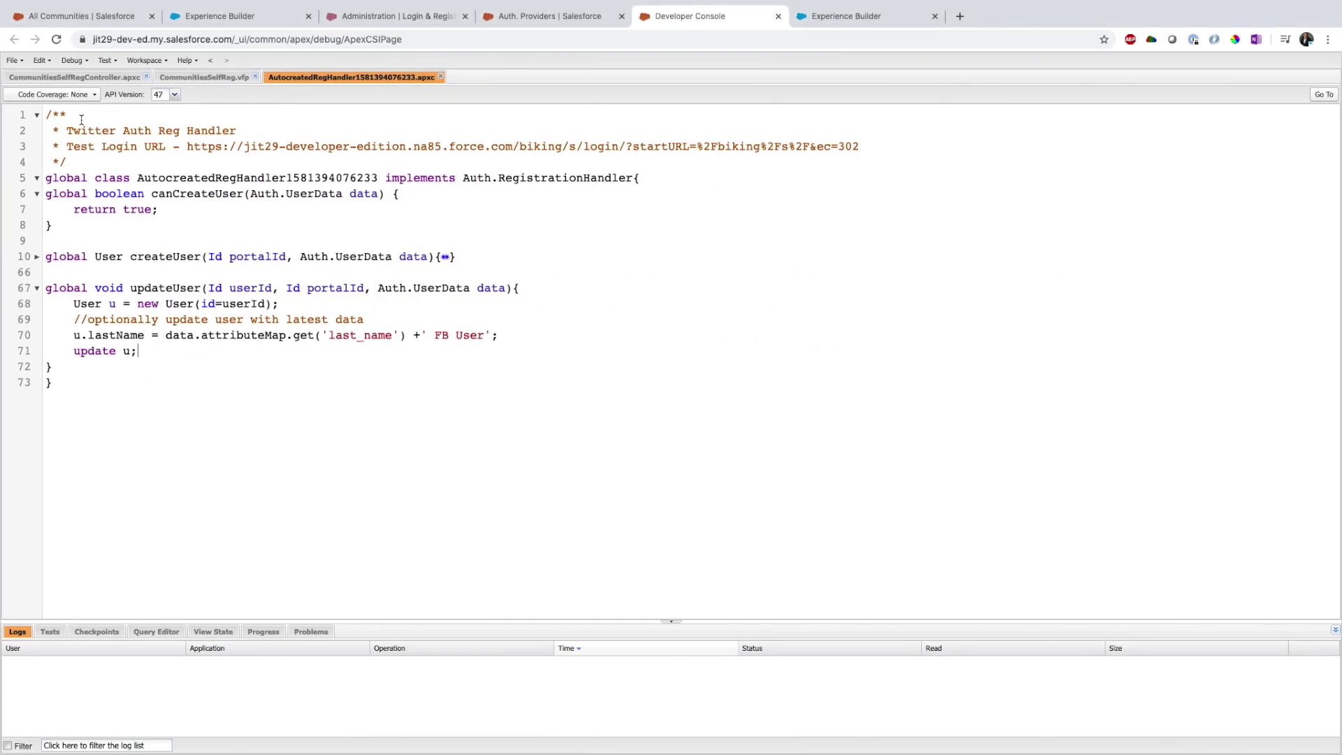
# Change the CommunitiesSelfReg.vfp heading to 'Test VF - Jit Youtube', save, and reload the registration page.
pyautogui.click(203, 77)
pyautogui.click(197, 142)
pyautogui.write('- Jit Youtubr')
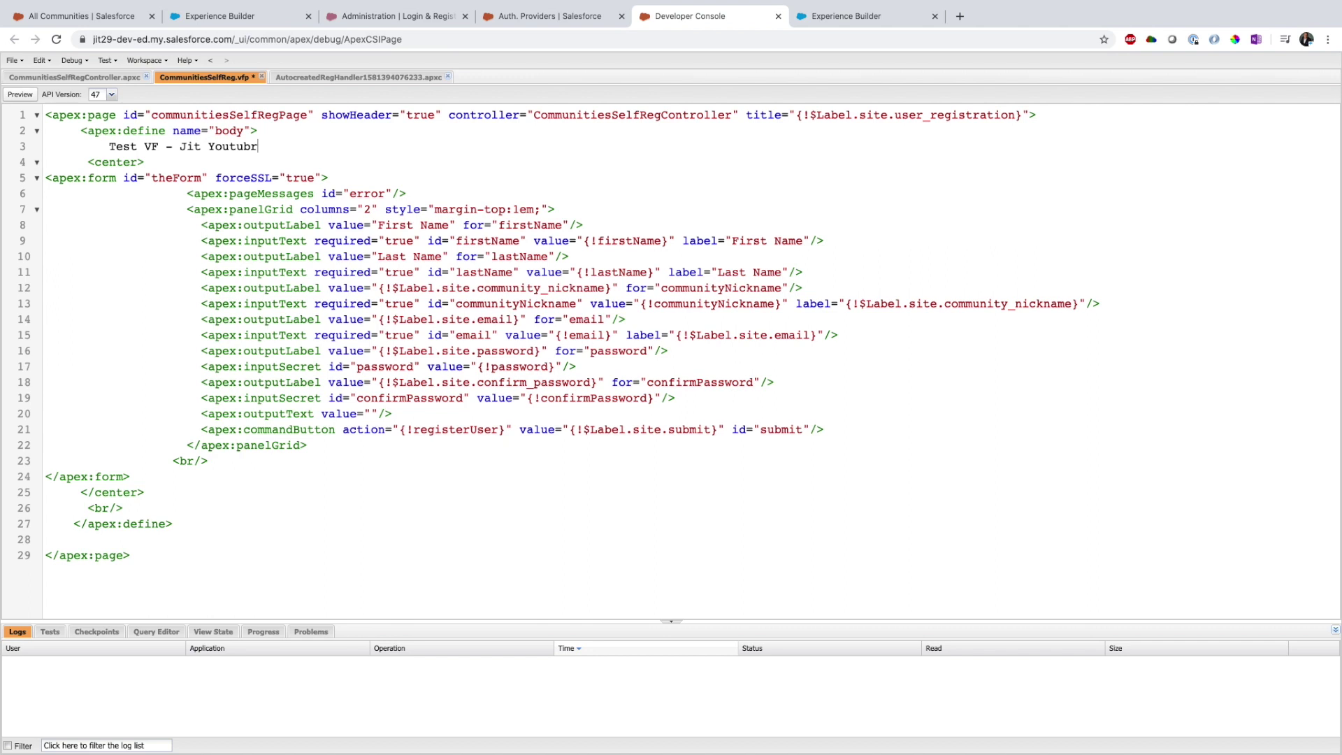
pyautogui.press('BackSpace')
pyautogui.write('e')
pyautogui.press('super+BackSpace')
pyautogui.press('super+z')
pyautogui.press('super+s')
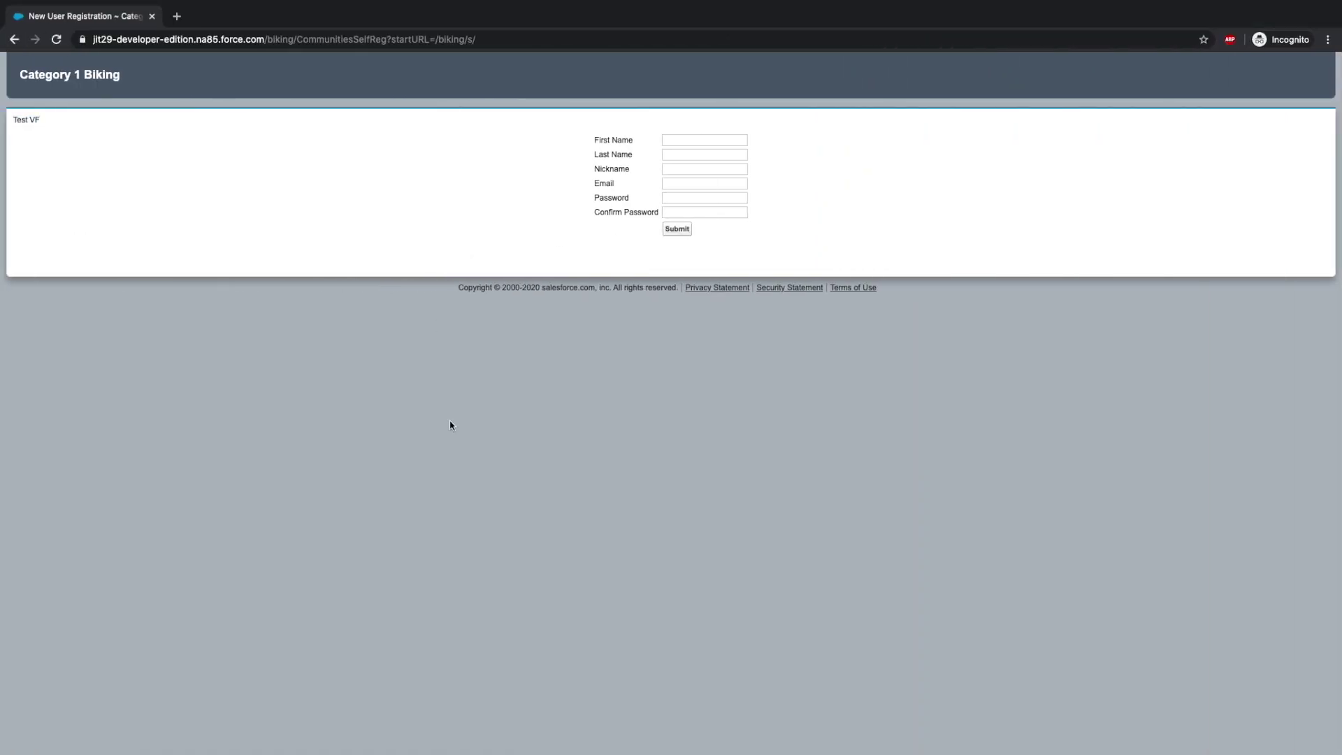
pyautogui.press('super+r')
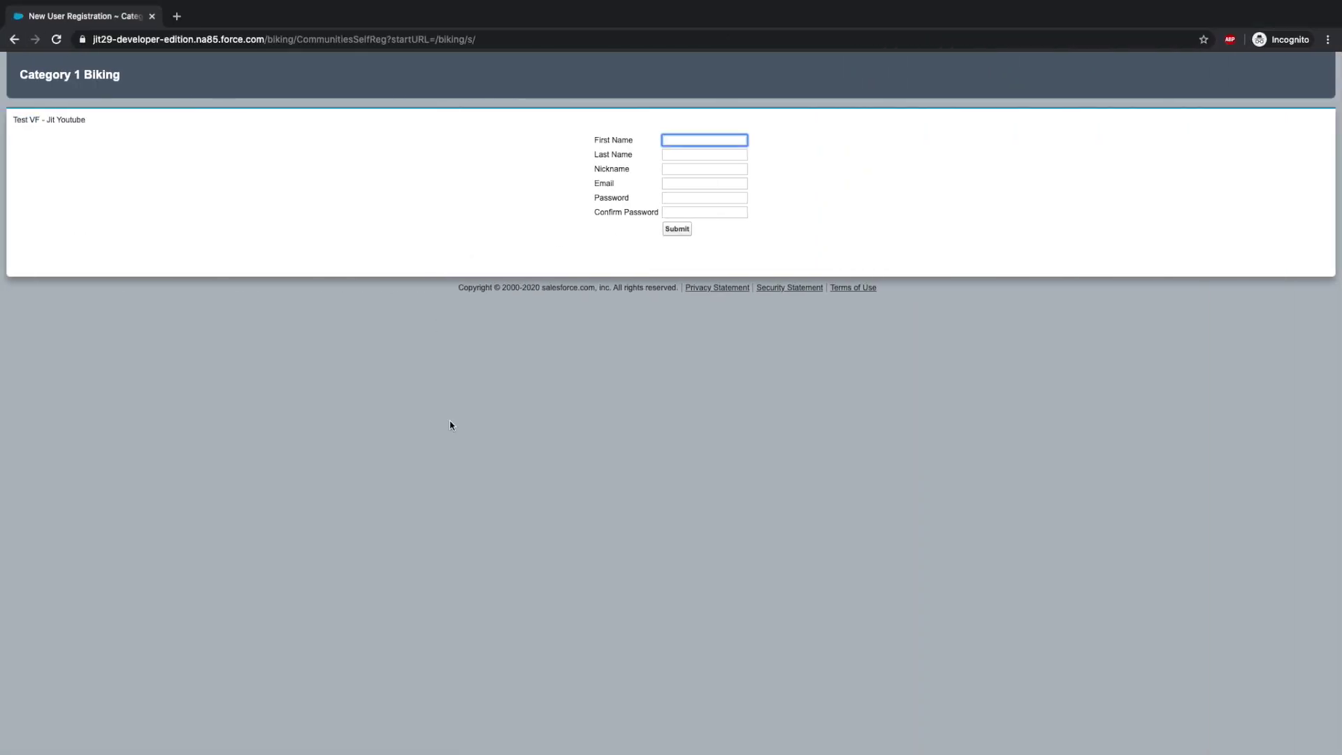
# Check the updated heading and the CommunitiesSelfRegController name, then return to AutocreatedRegHandler1581394076233.apxc.
pyautogui.moveTo(93, 126); pyautogui.dragTo(9, 122)
pyautogui.click(116, 150)
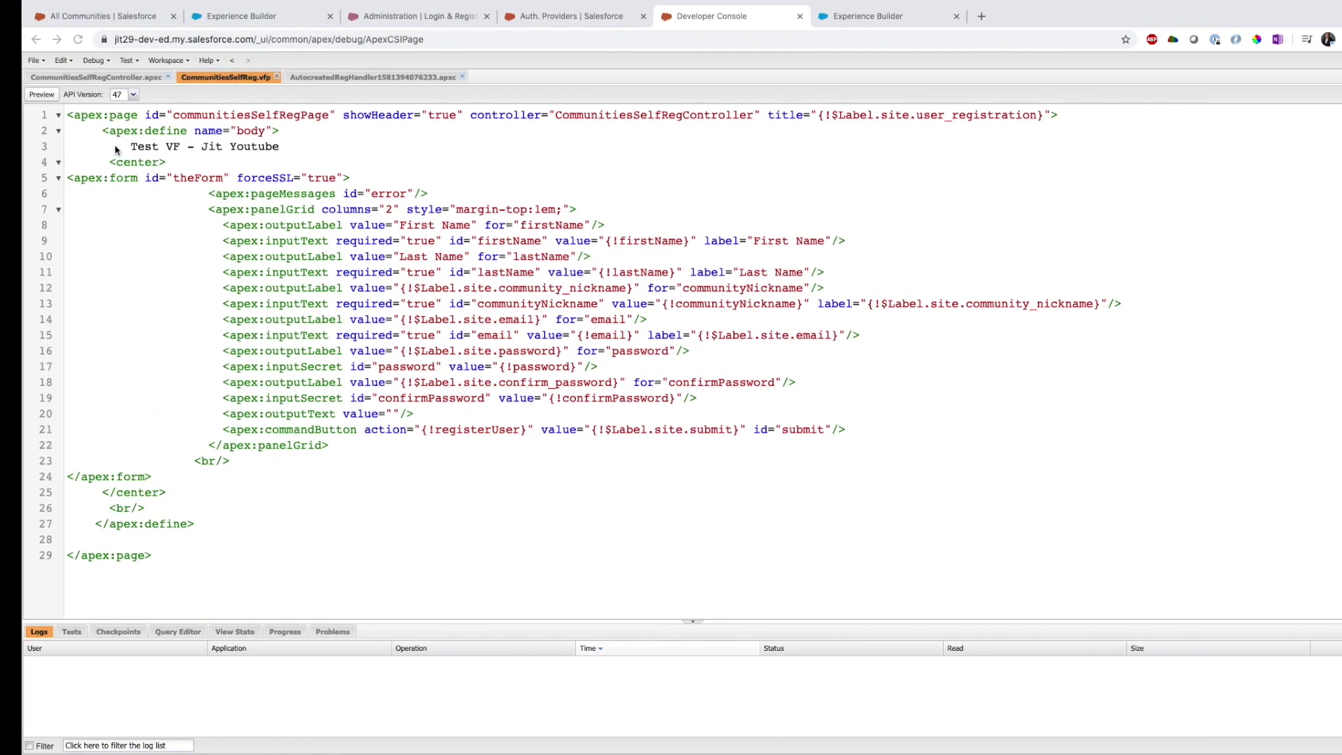
pyautogui.doubleClick(596, 113)
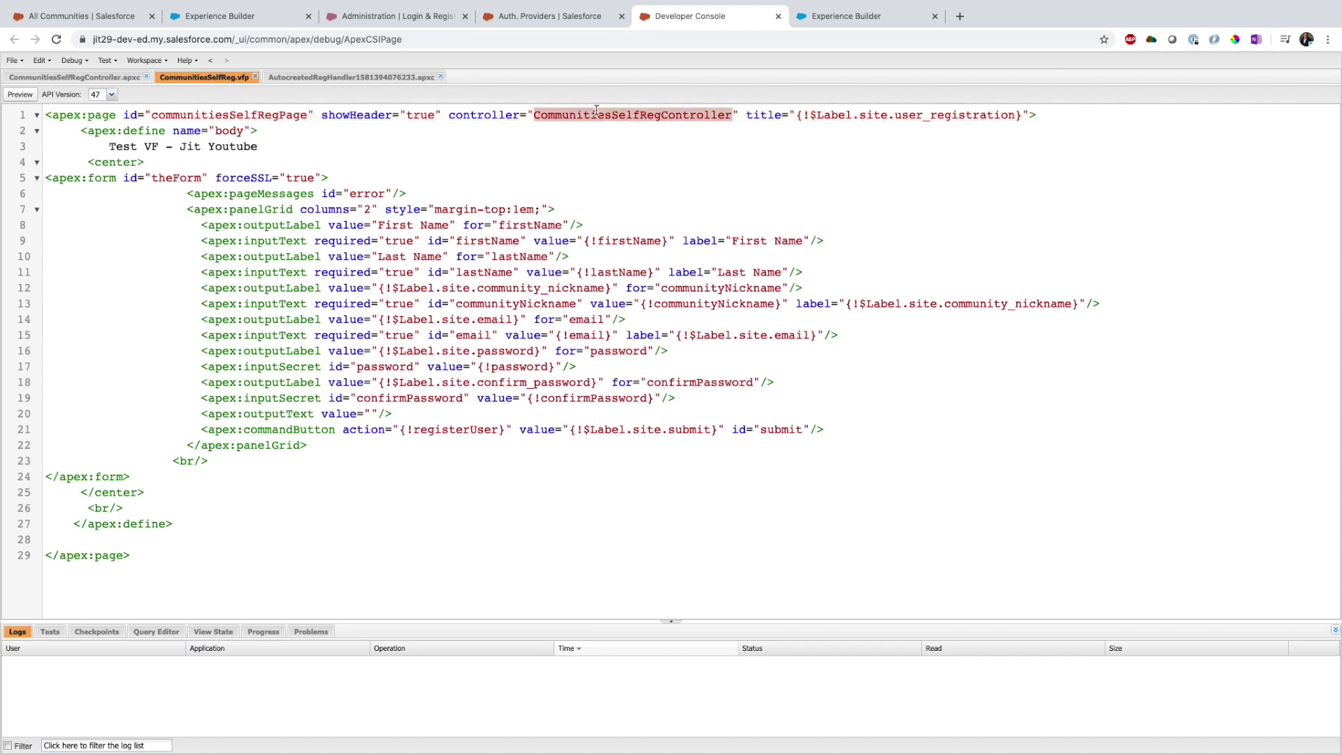
pyautogui.click(524, 16)
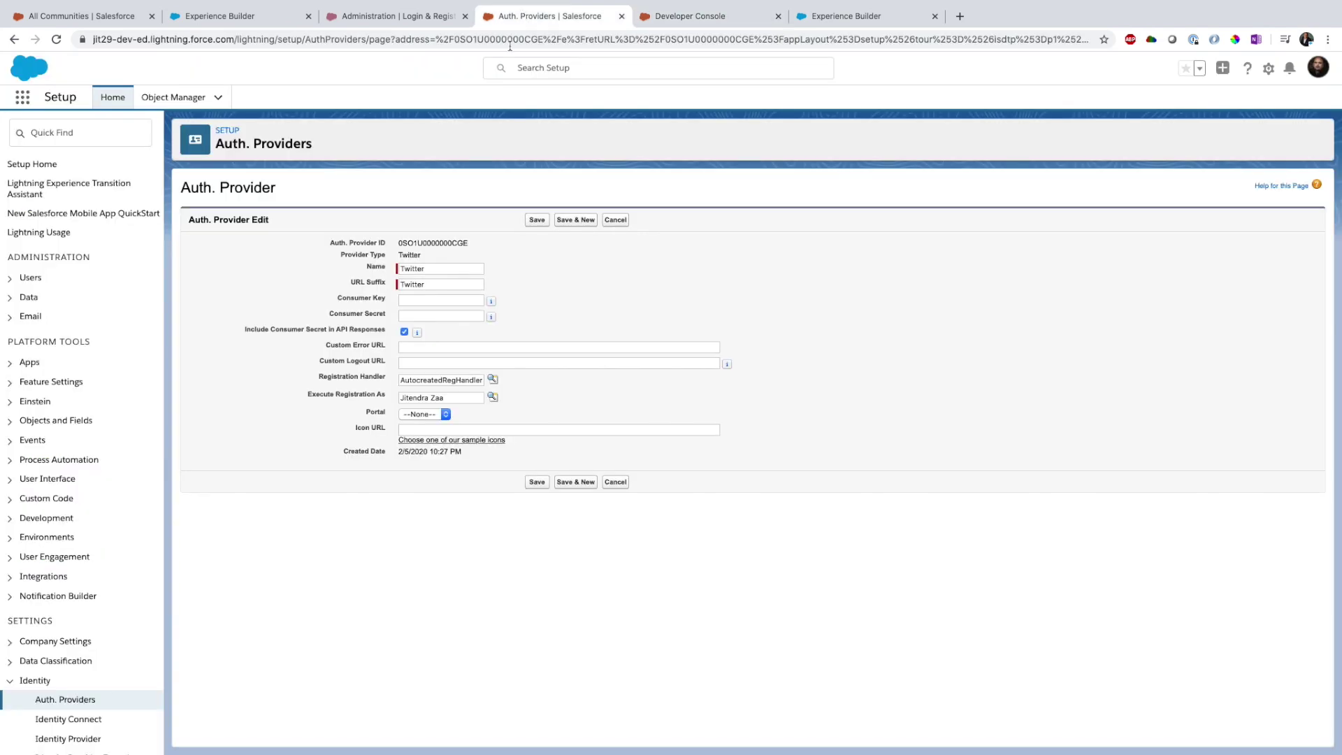
pyautogui.click(671, 15)
pyautogui.click(344, 78)
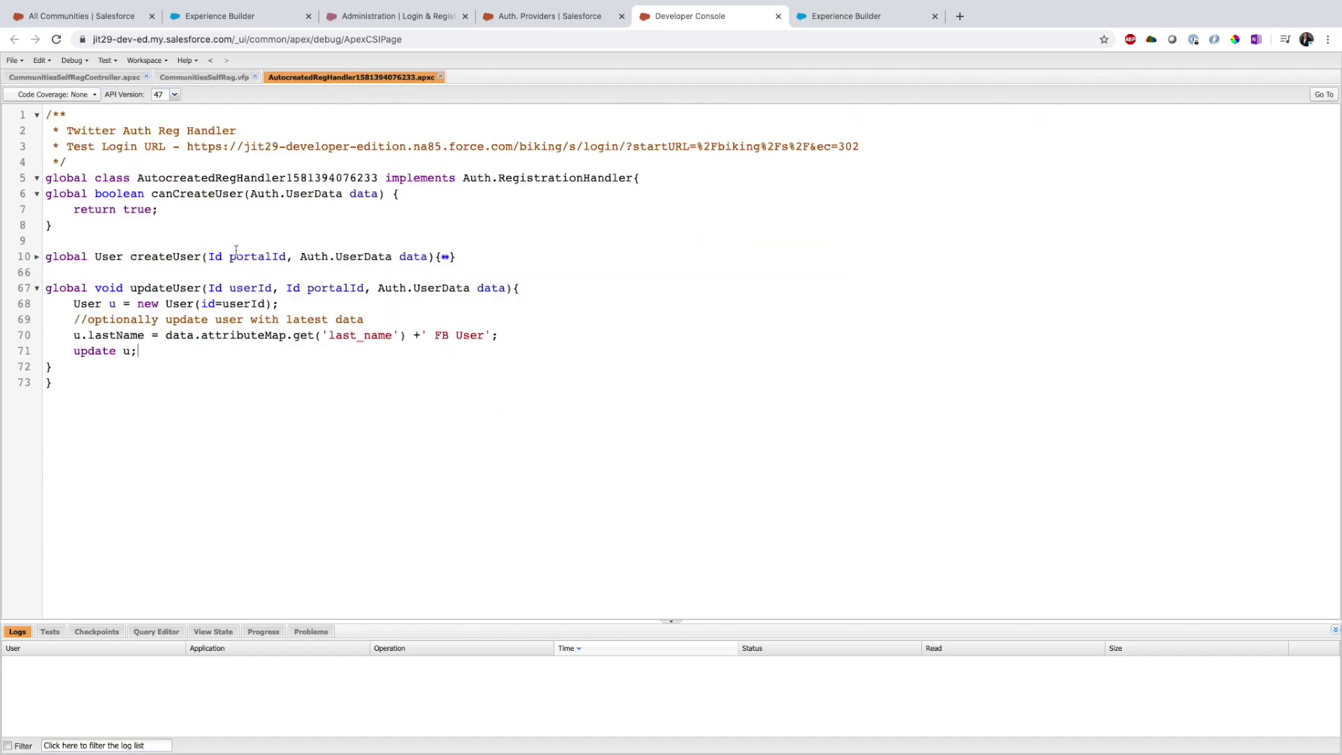
# Expand the createUser method and inspect the contactId in the new user setup.
pyautogui.click(36, 257)
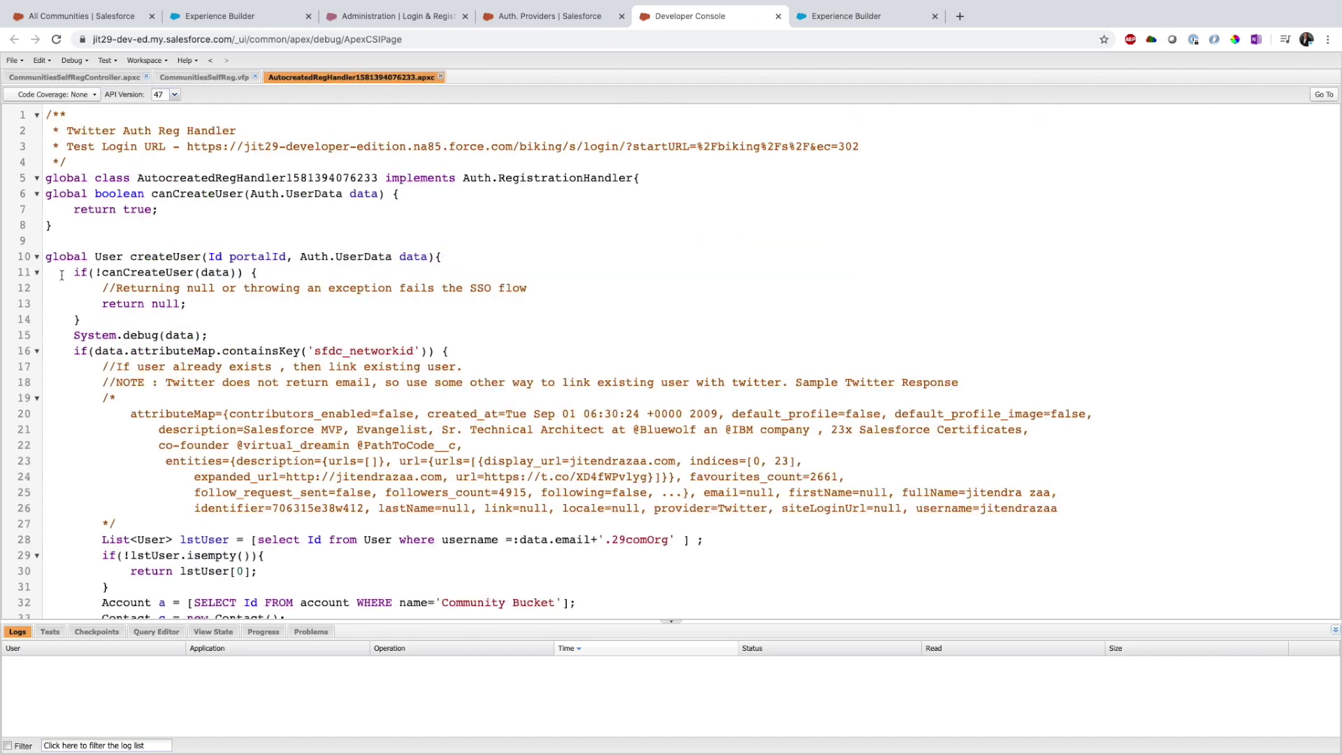
pyautogui.scroll(-5, 175, 316)
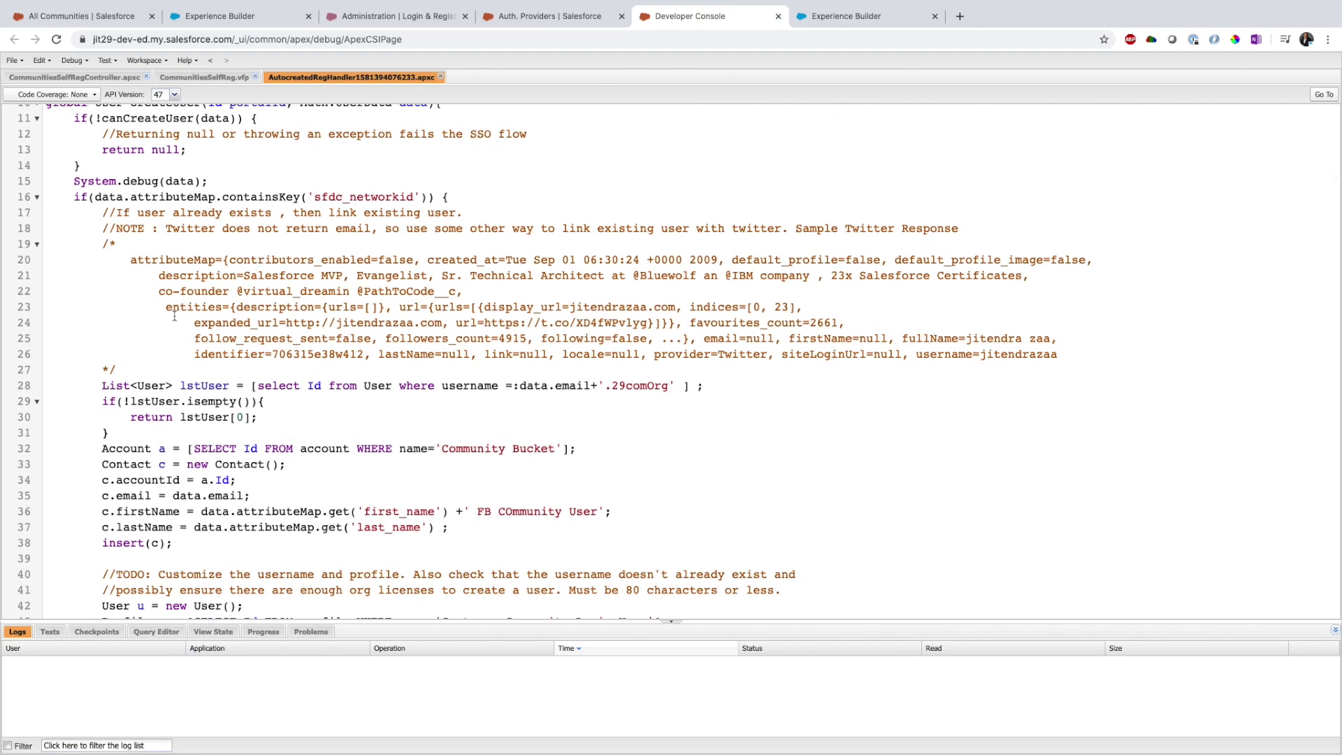
pyautogui.scroll(-3, 175, 315)
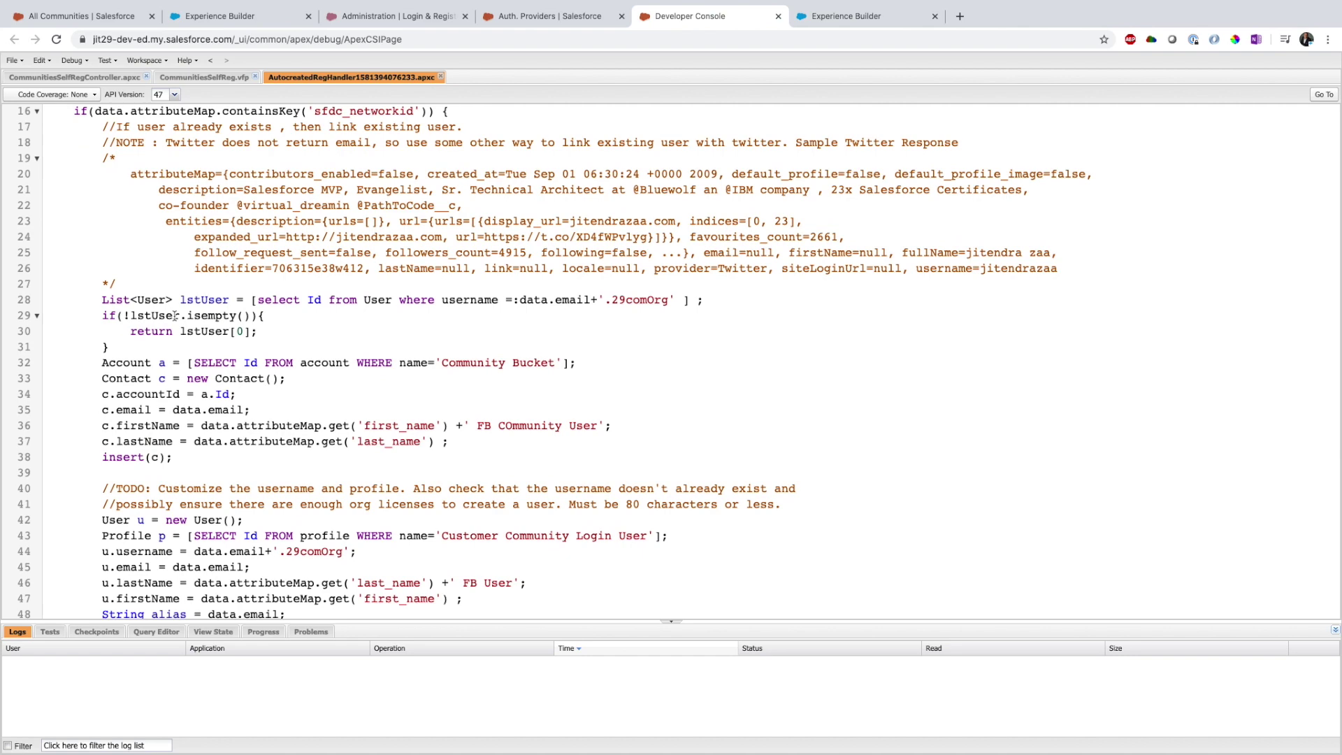
pyautogui.scroll(-10, 129, 449)
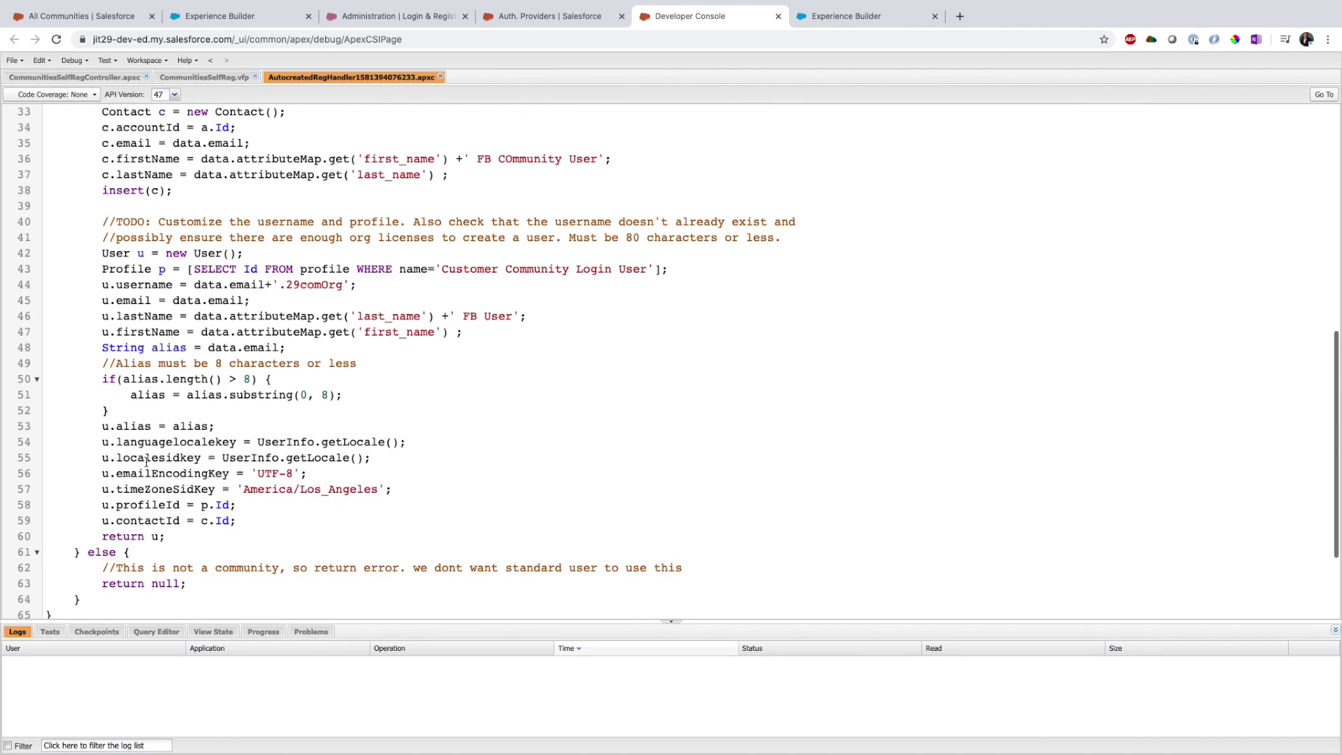
pyautogui.doubleClick(147, 520)
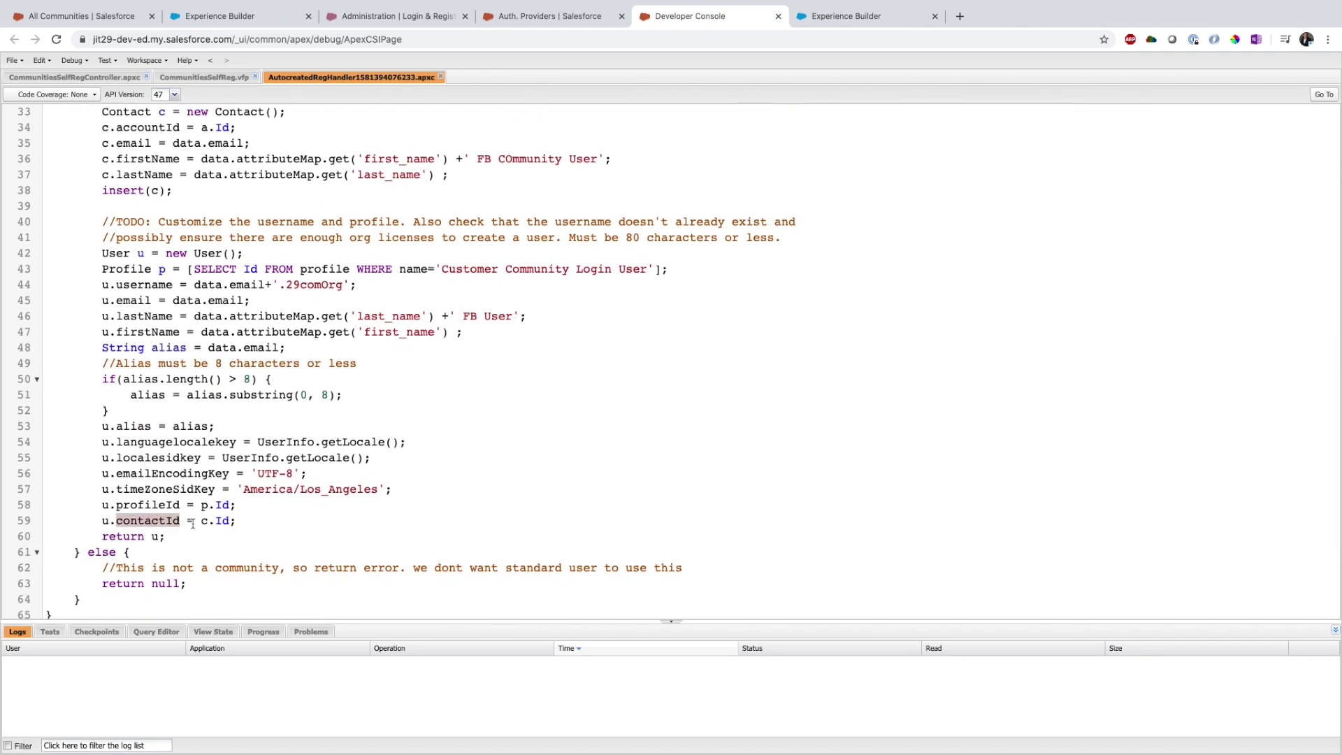
# In CommunitiesSelfRegController, select the new User field assignments on lines 39–45, including CommunityNickname.
pyautogui.click(98, 79)
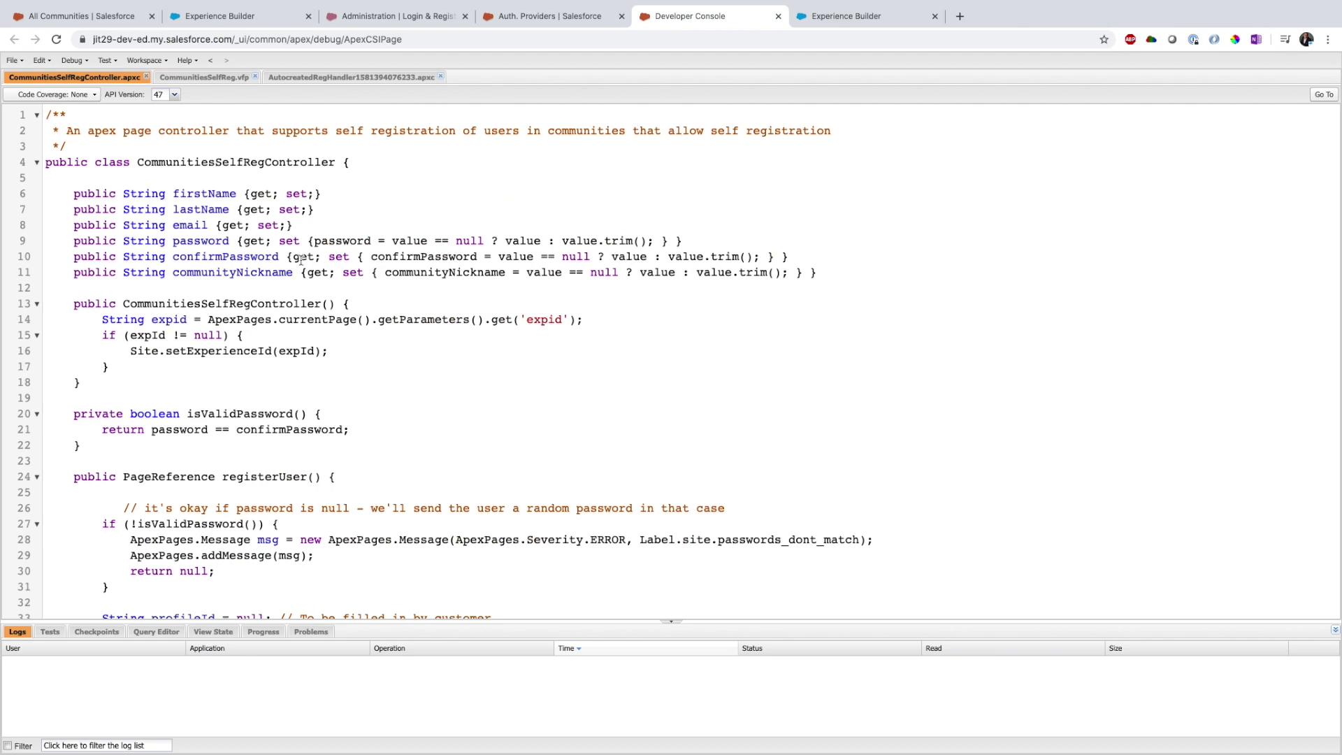
pyautogui.scroll(-14, 301, 260)
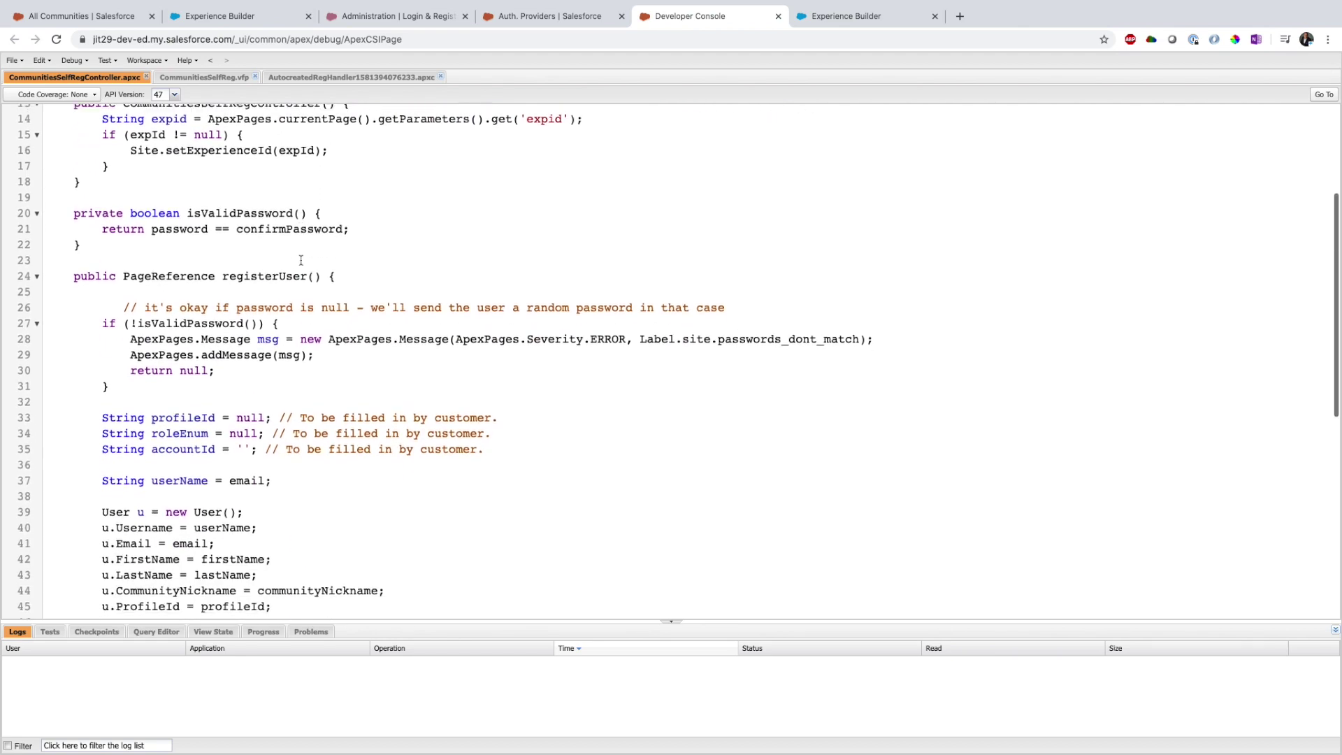
pyautogui.moveTo(302, 433); pyautogui.dragTo(95, 330)
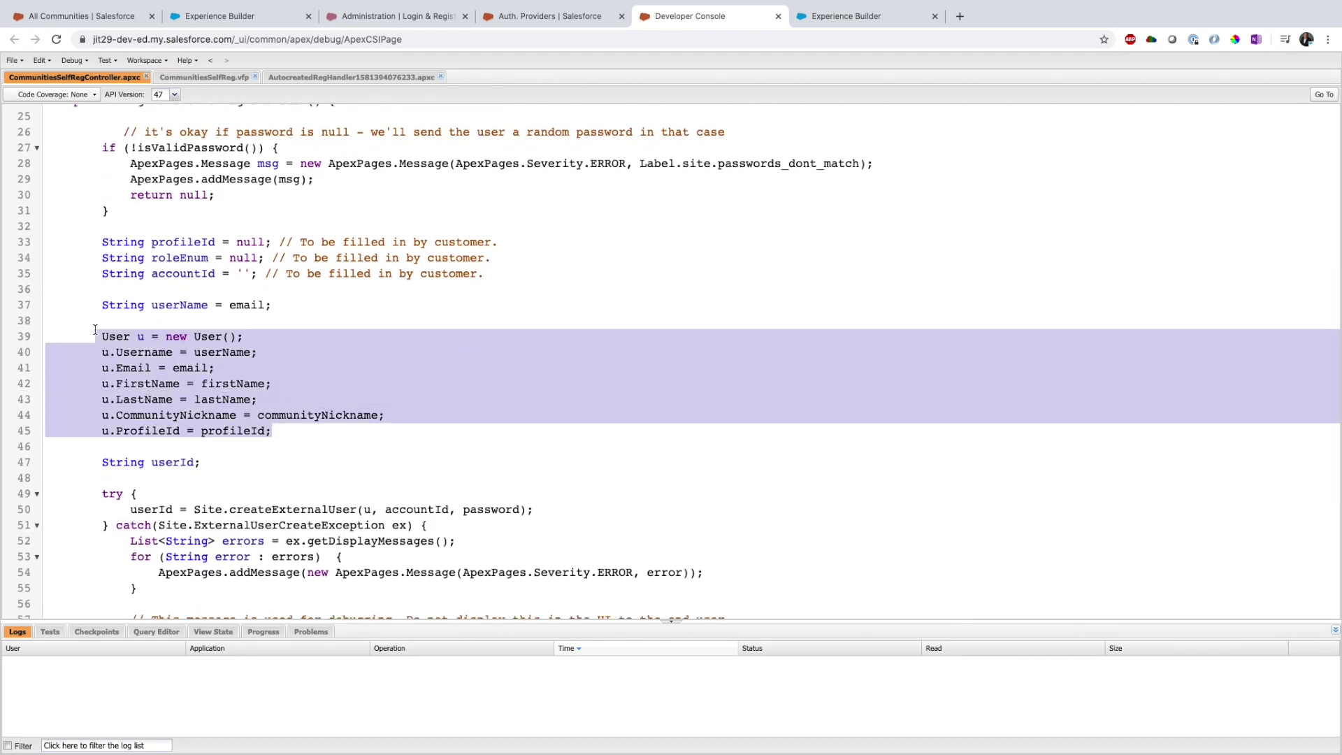
pyautogui.scroll(-2, 188, 326)
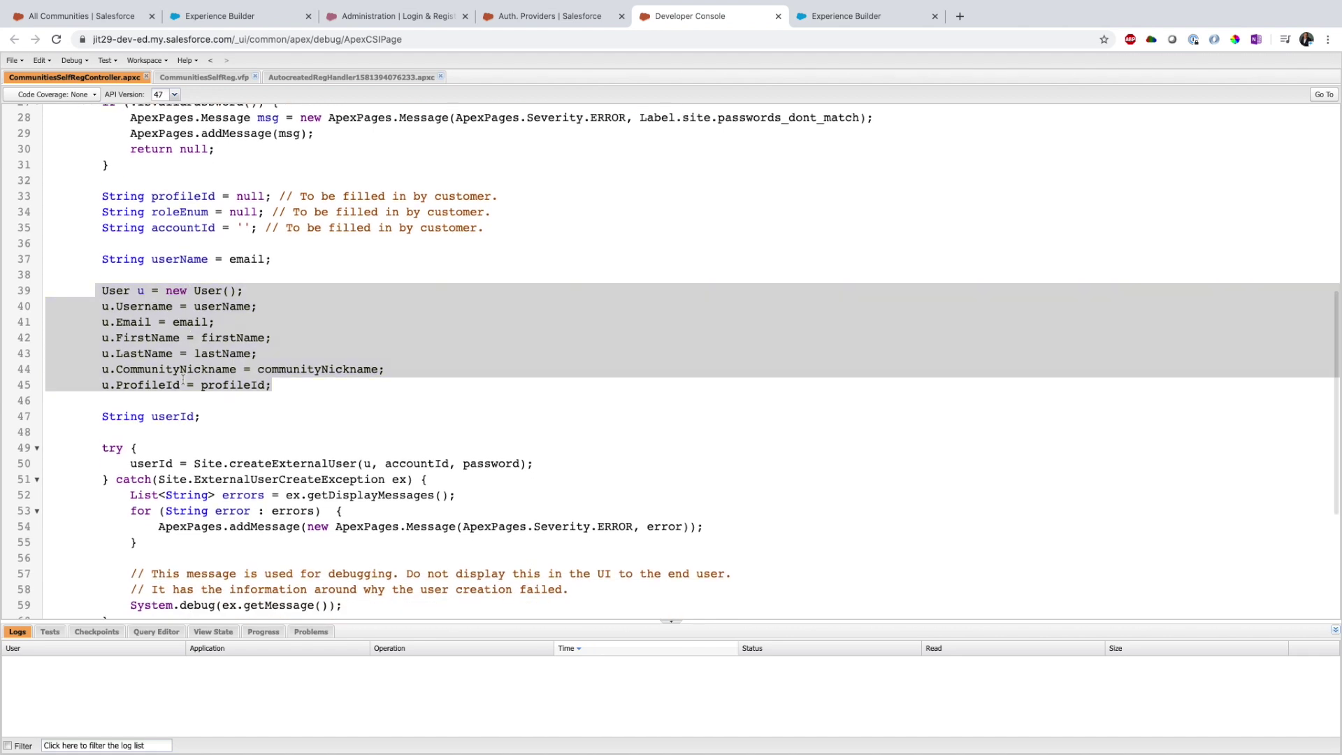
pyautogui.click(180, 369)
pyautogui.scroll(-3, 186, 406)
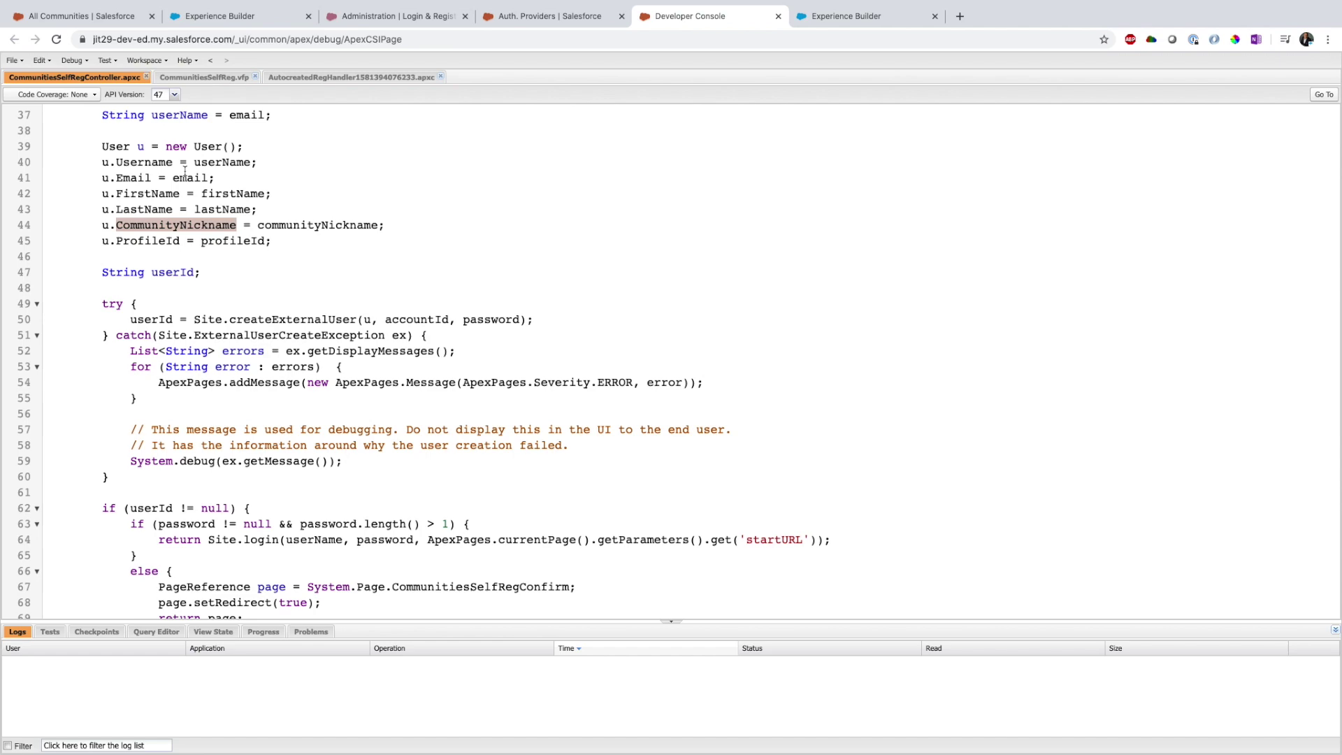
# Re-highlight the lines that build the new User, then bring back the CommunitiesSelfReg.vfp source.
pyautogui.click(311, 326)
pyautogui.scroll(-2, 327, 326)
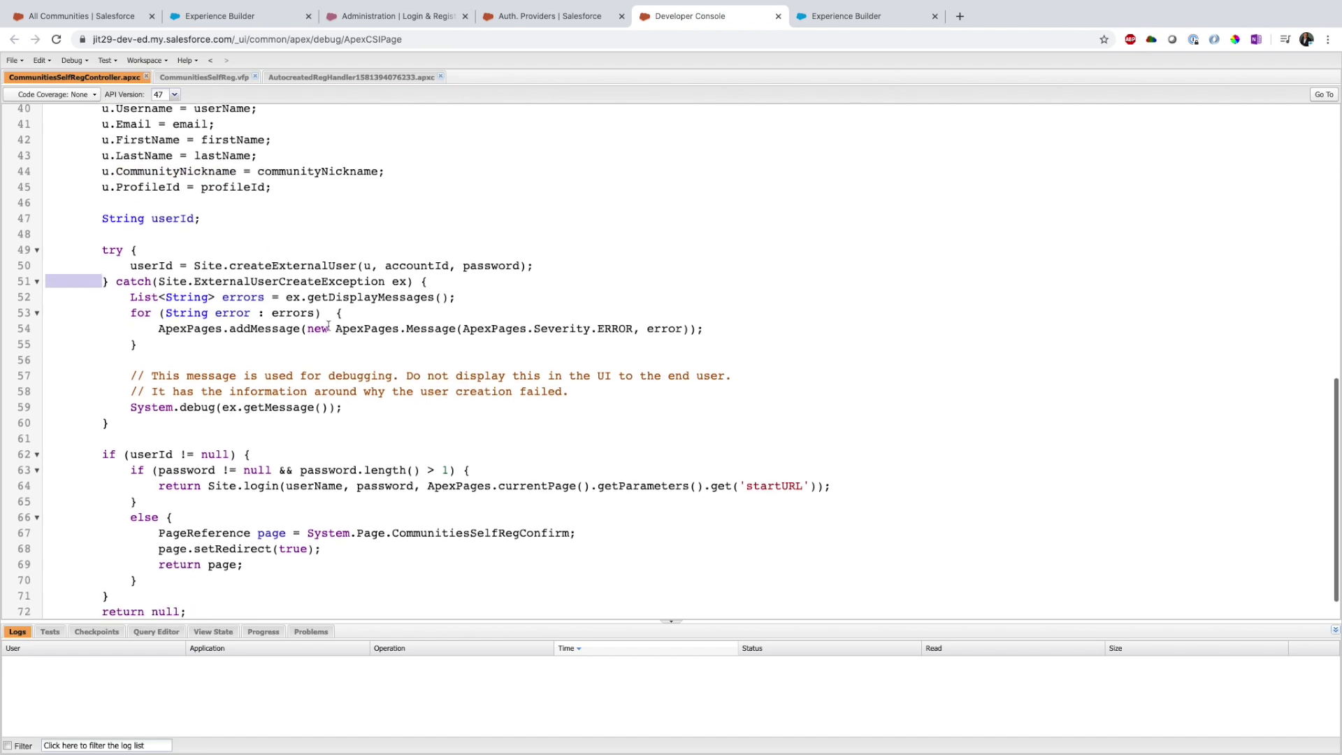
pyautogui.scroll(8, 329, 325)
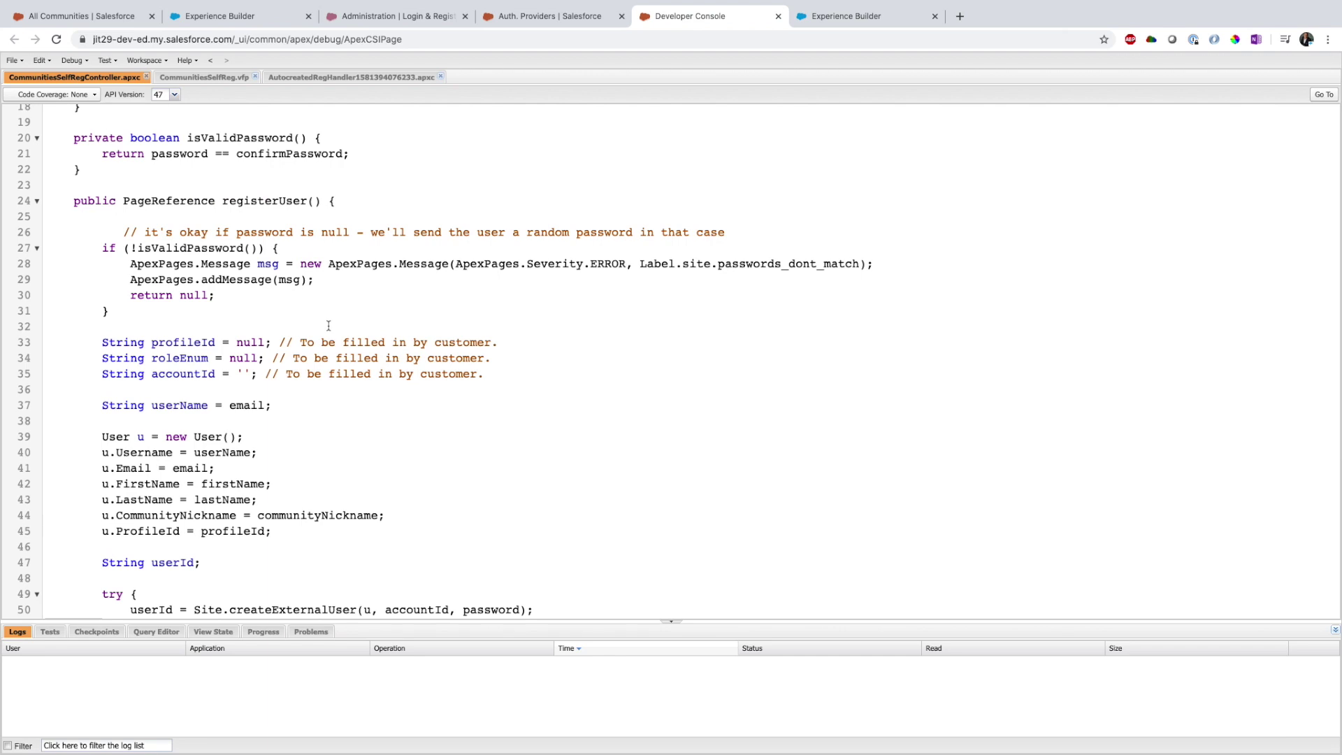
pyautogui.scroll(-3, 328, 325)
pyautogui.moveTo(272, 425); pyautogui.dragTo(93, 327)
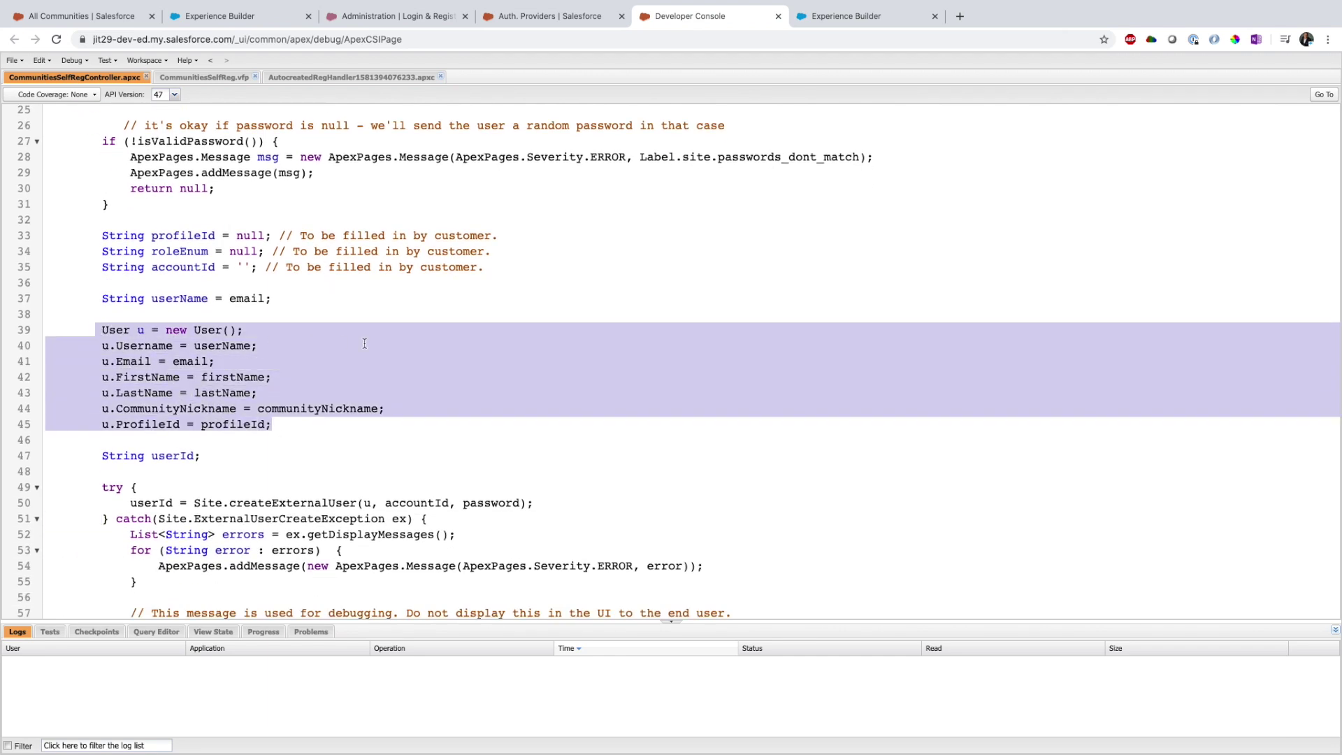
pyautogui.scroll(8, 364, 343)
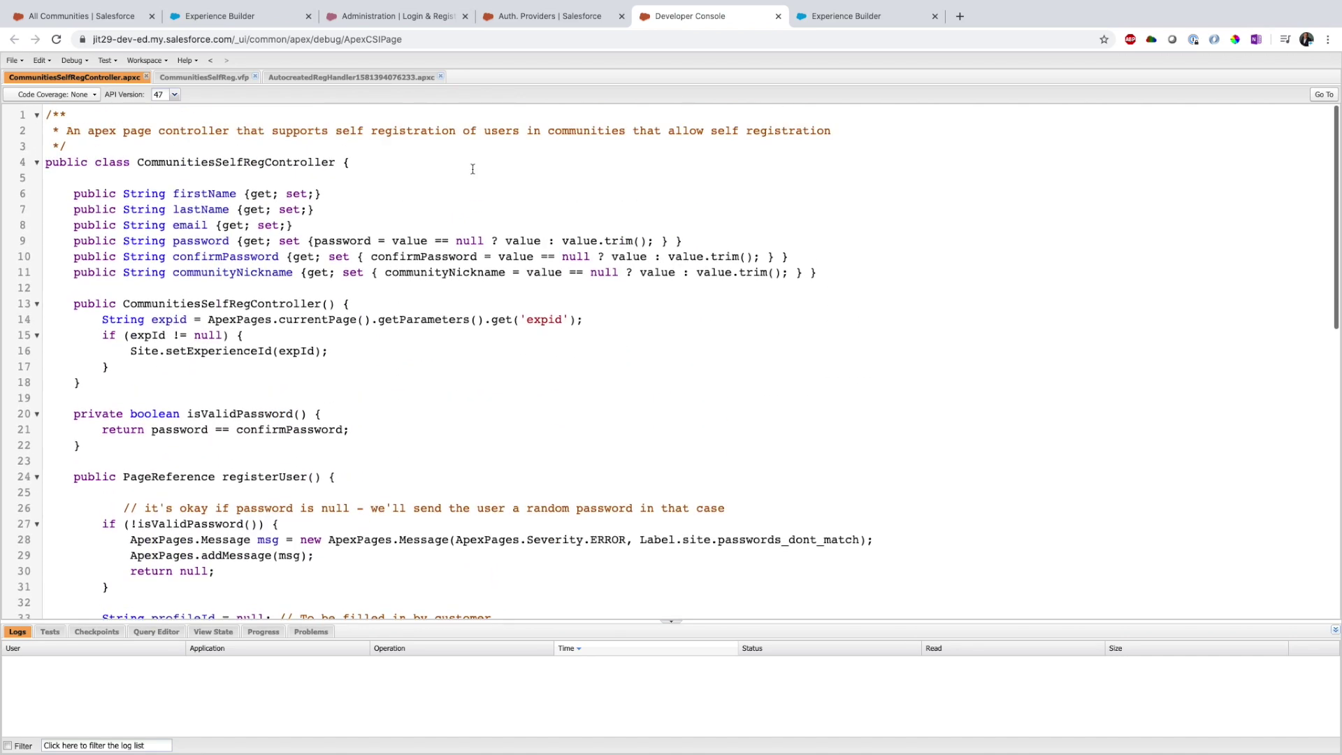
pyautogui.click(197, 78)
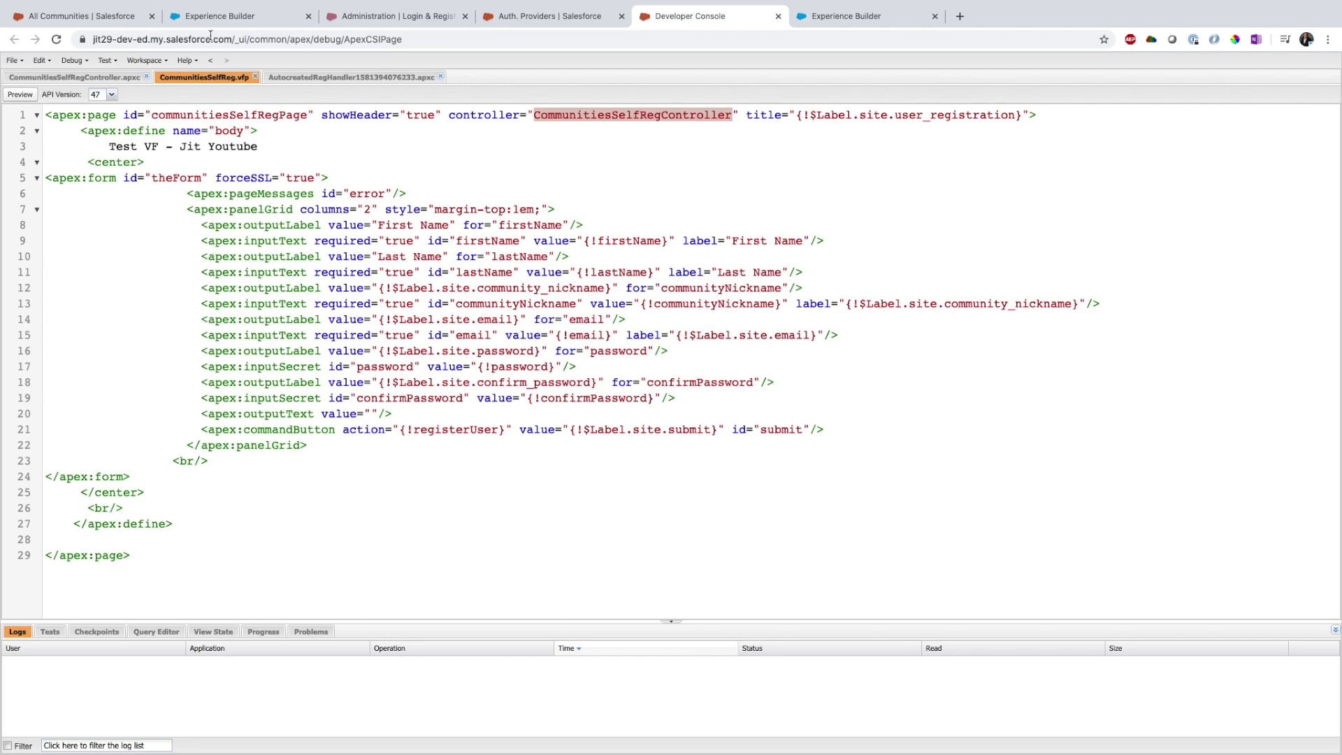
# View the incognito Visualforce registration form, then return to the Login & Registration settings.
pyautogui.click(563, 156)
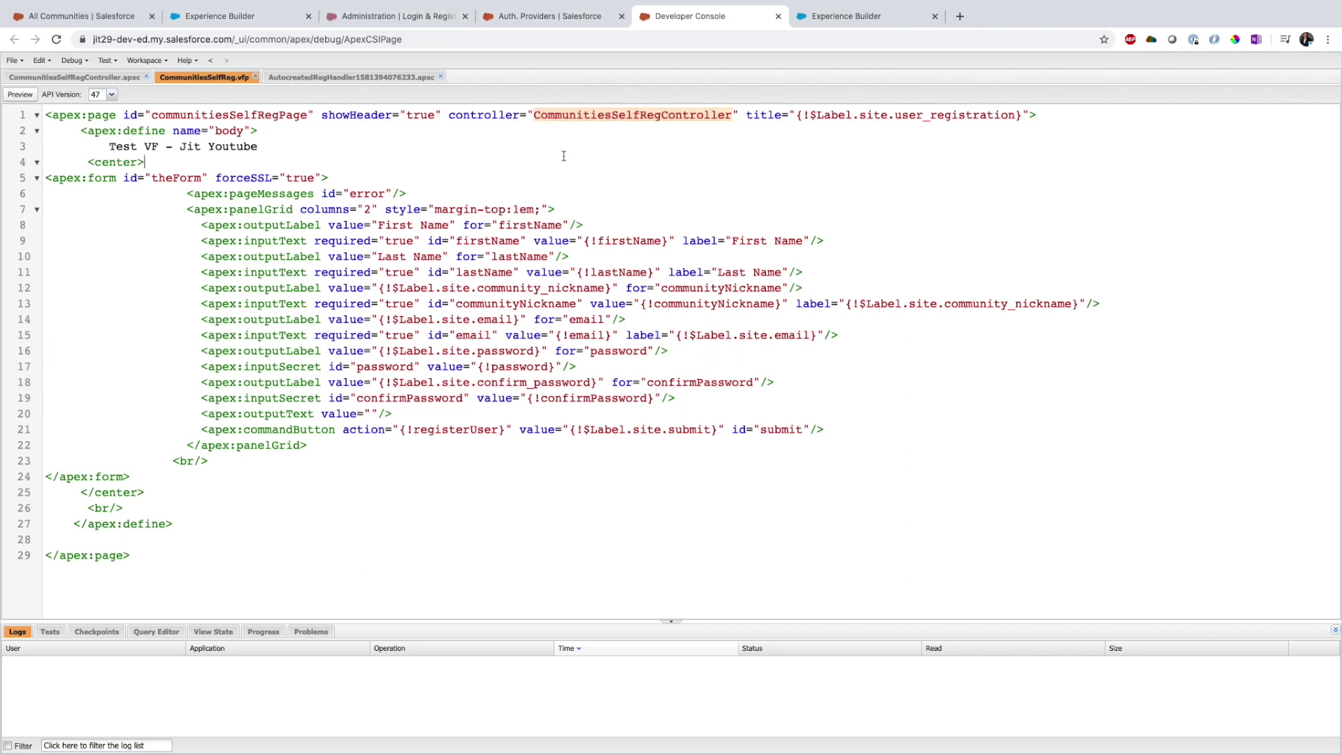
pyautogui.click(839, 16)
pyautogui.hotkey('ctrl', 'Left')
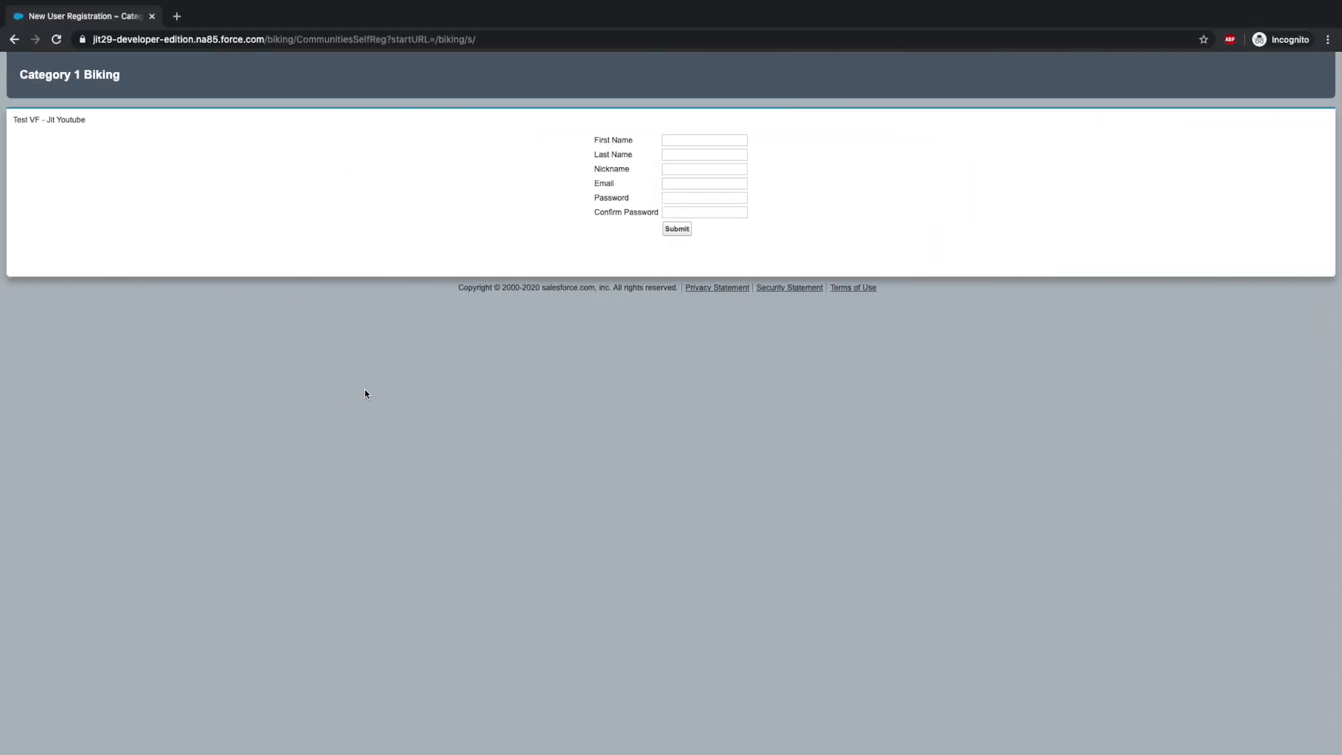
pyautogui.hotkey('ctrl', 'Right')
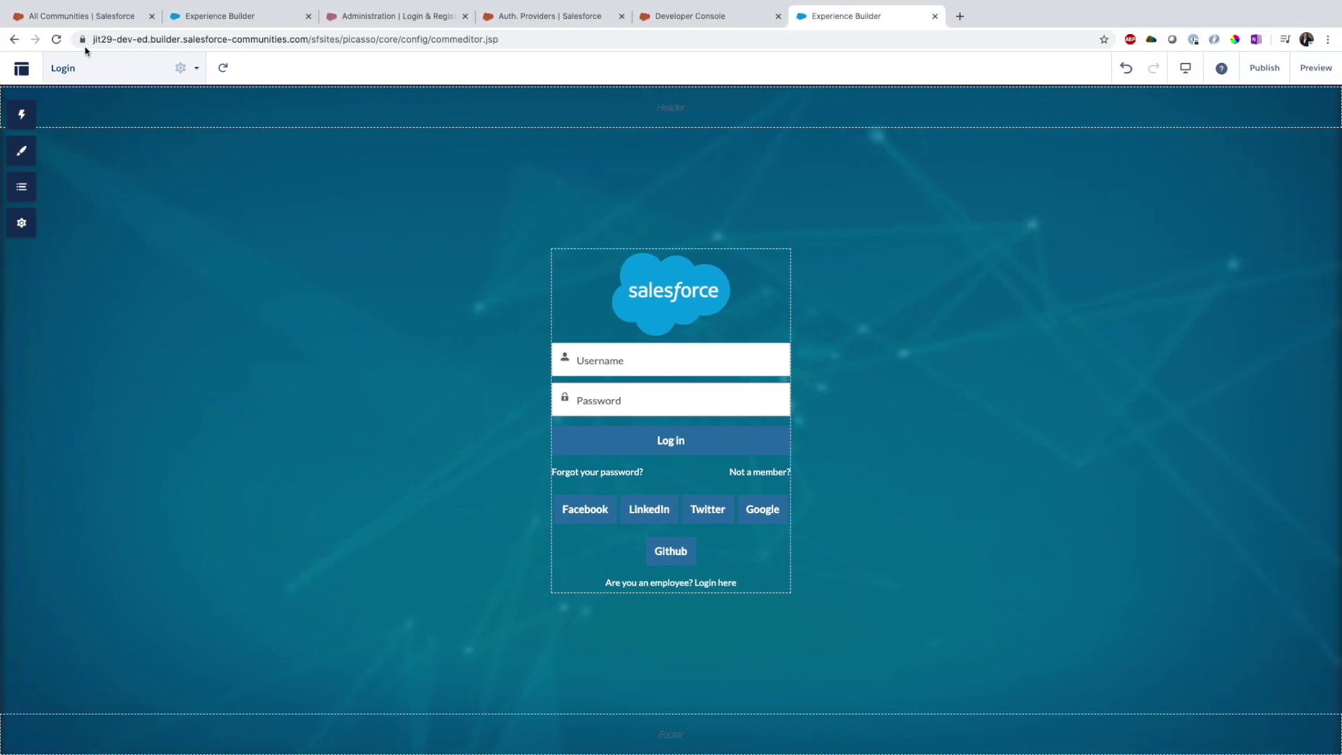
pyautogui.click(370, 30)
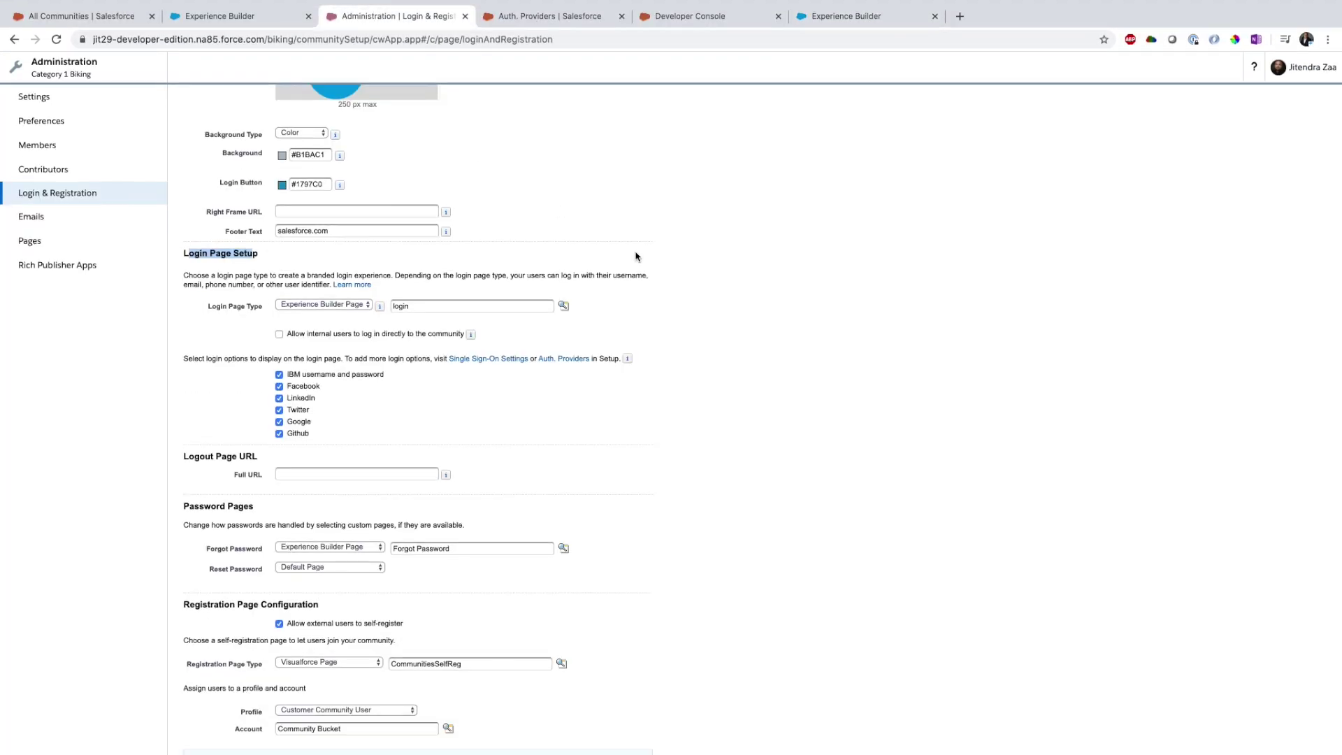
# Set the registration page type to Experience Builder Page using the Register page, and save.
pyautogui.scroll(-2, 332, 385)
pyautogui.moveTo(347, 528); pyautogui.dragTo(201, 529)
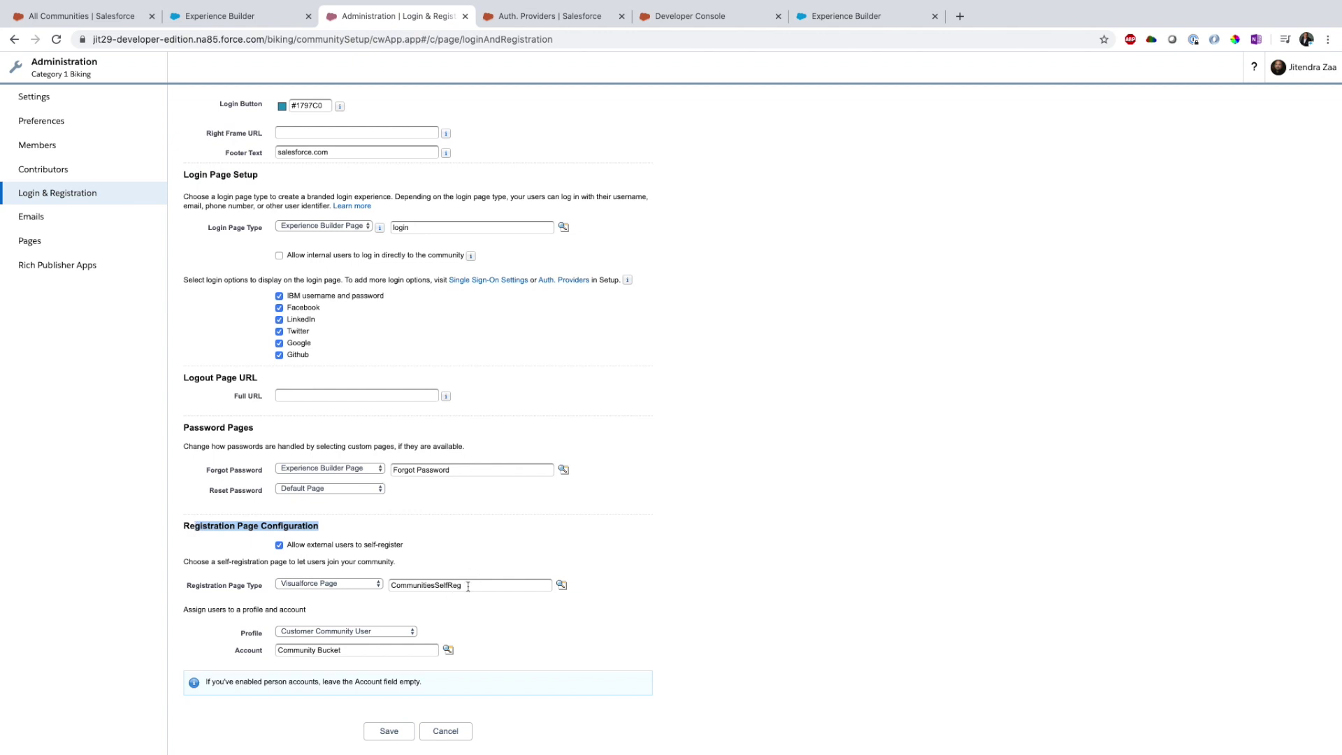
pyautogui.click(373, 586)
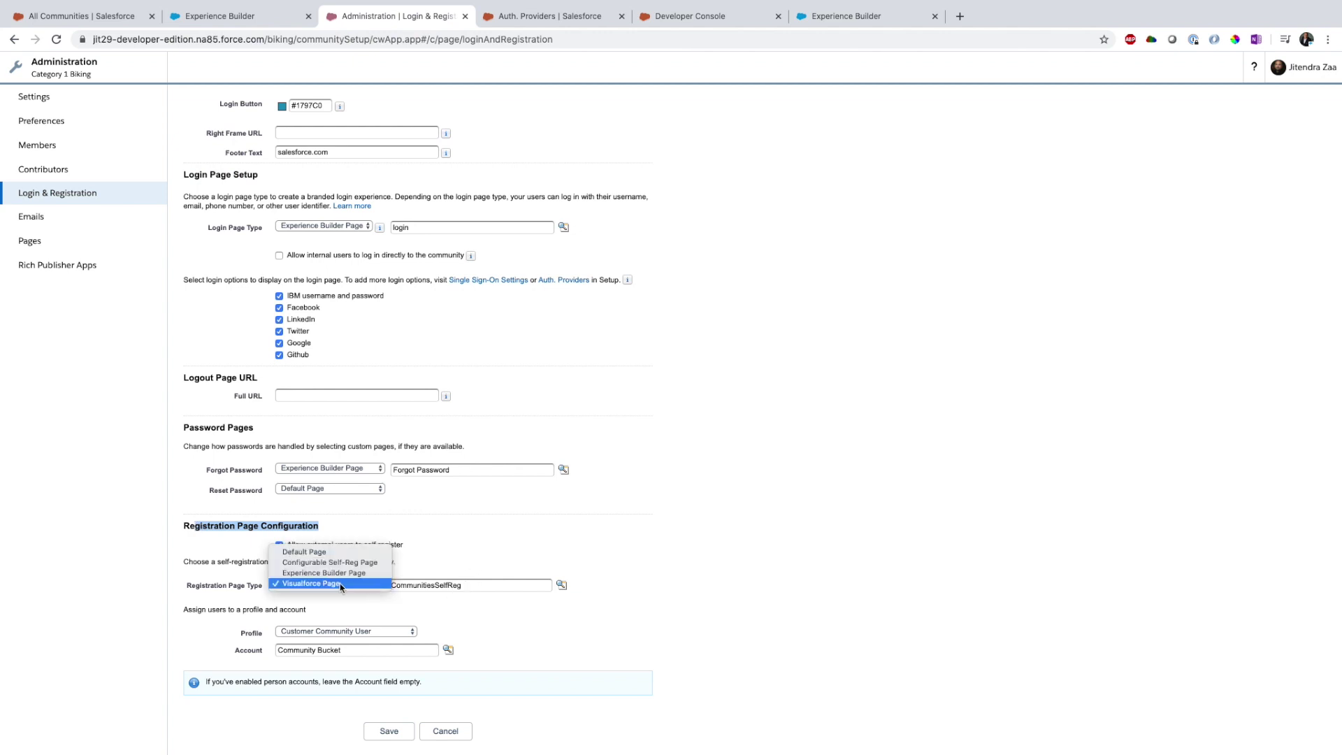
pyautogui.click(341, 573)
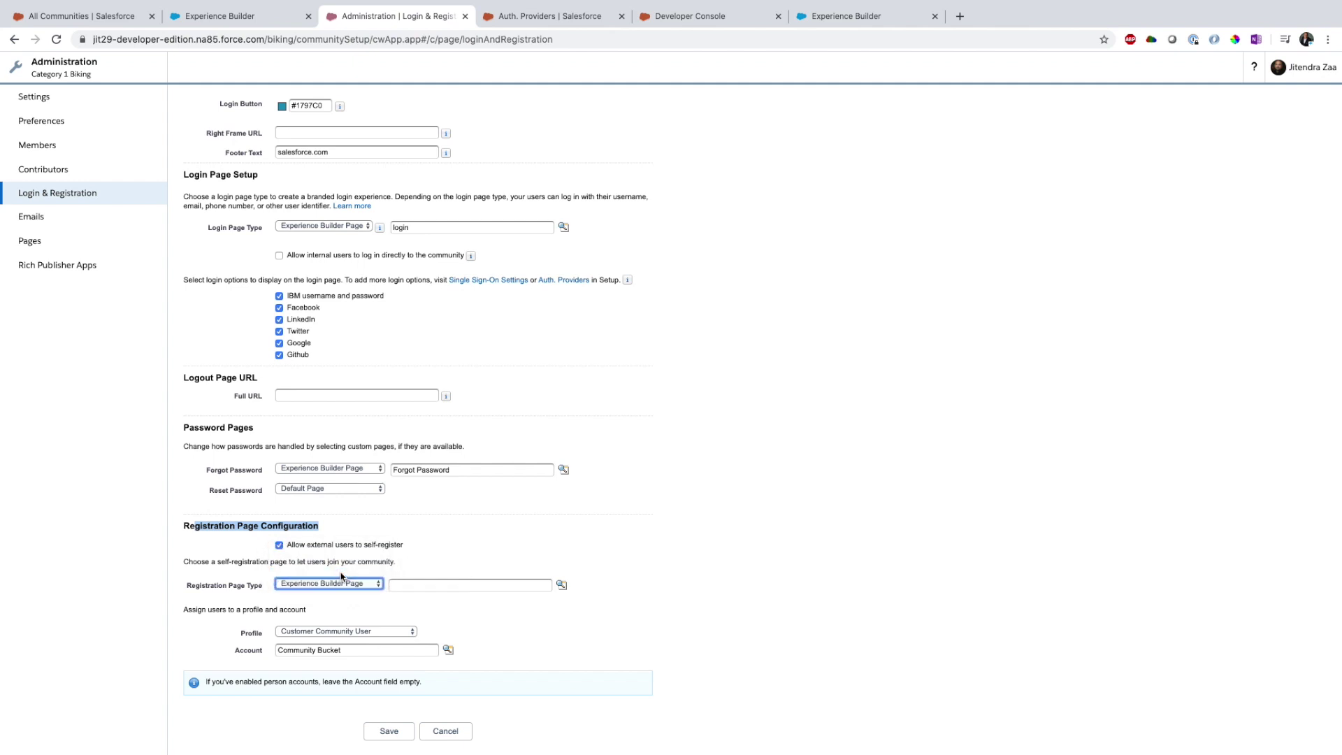
pyautogui.click(561, 584)
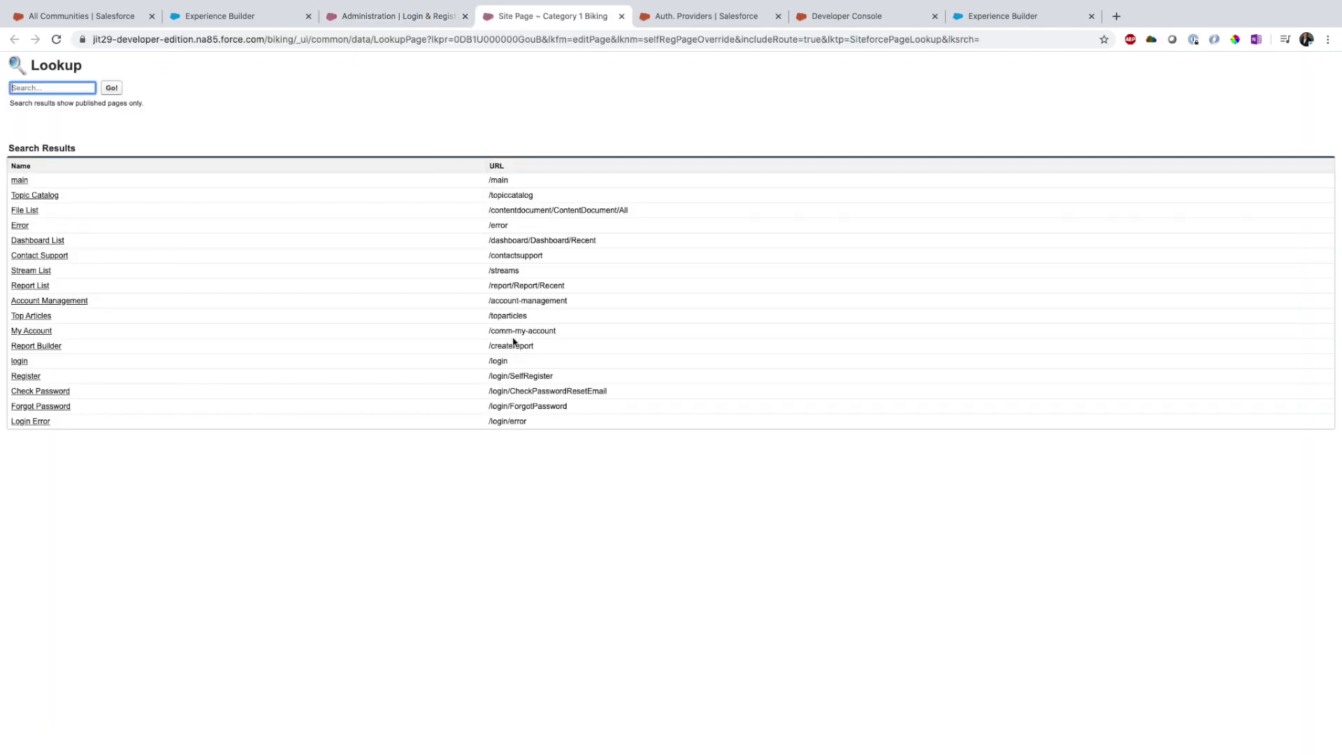
pyautogui.moveTo(560, 378); pyautogui.dragTo(492, 373)
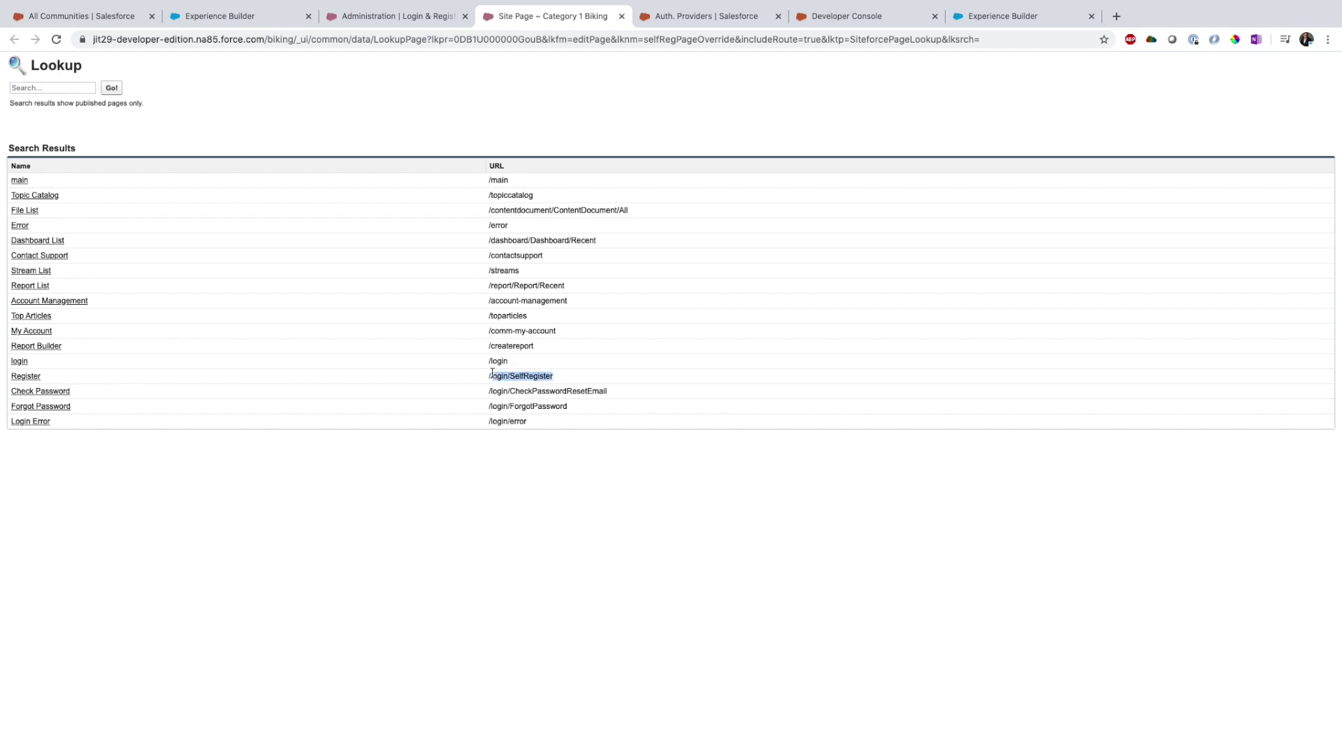
pyautogui.click(26, 377)
pyautogui.click(388, 730)
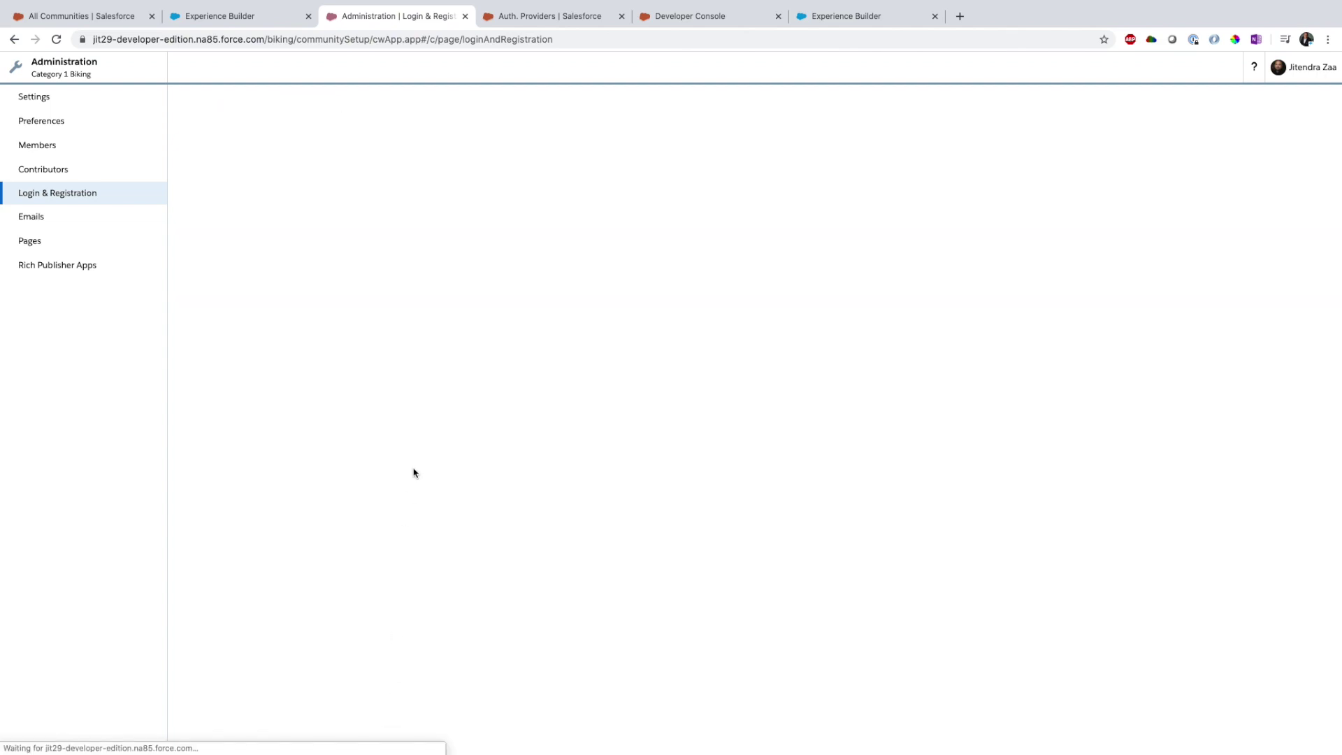
# Review self-registration options: keep Customer Community User profile and the Community Bucket account.
pyautogui.scroll(-5, 548, 259)
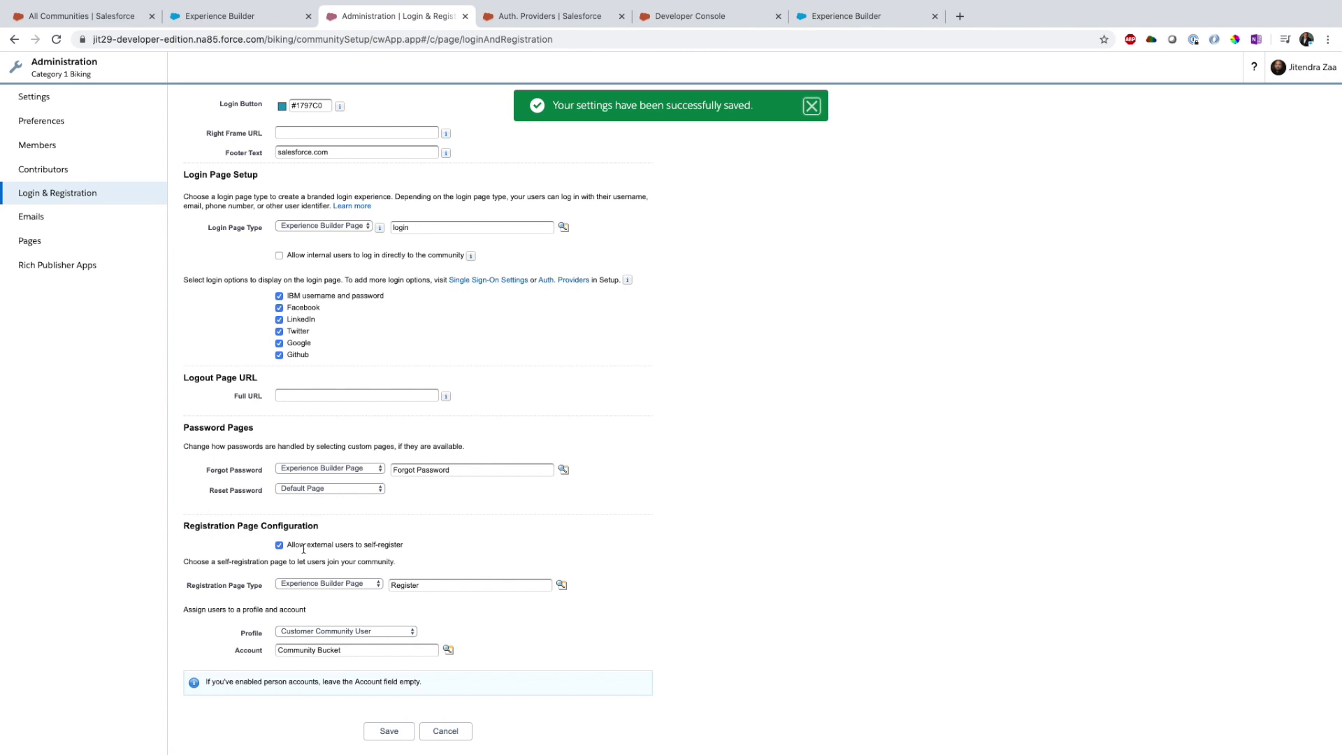
pyautogui.moveTo(411, 551); pyautogui.dragTo(288, 547)
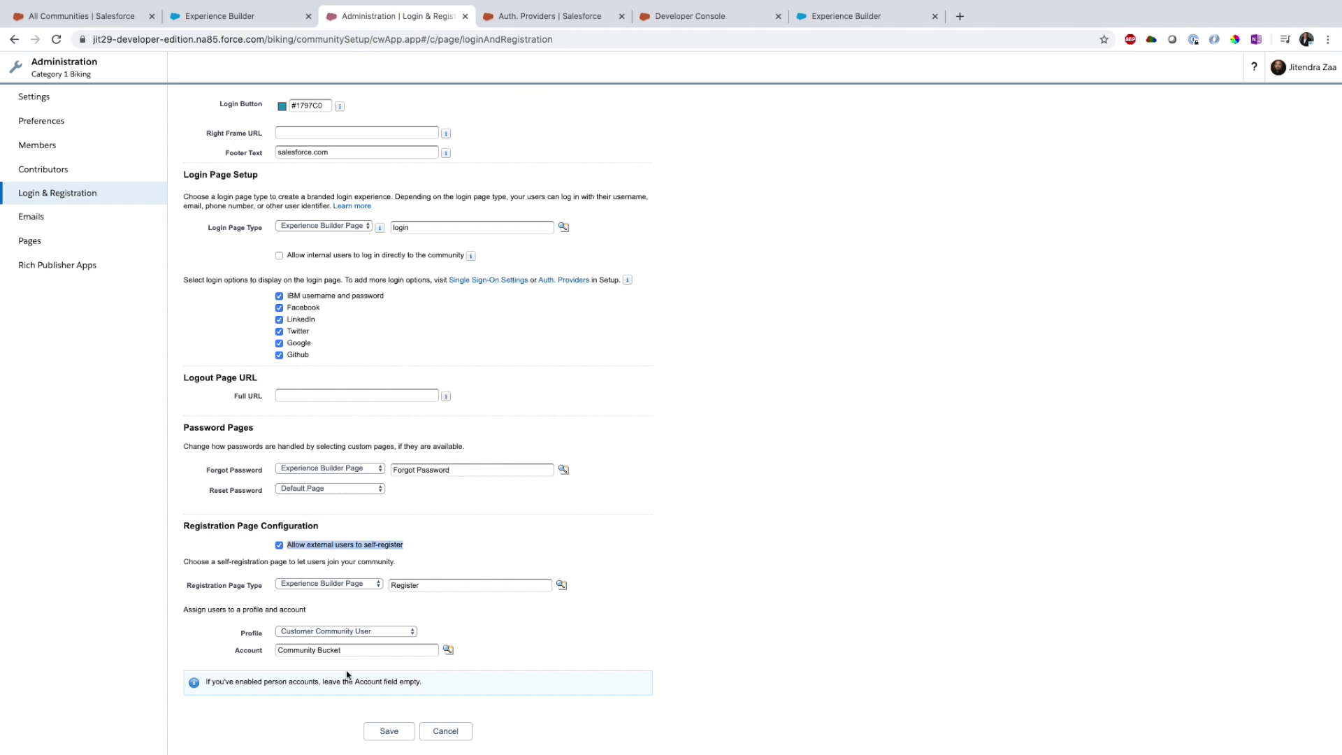
pyautogui.click(238, 638)
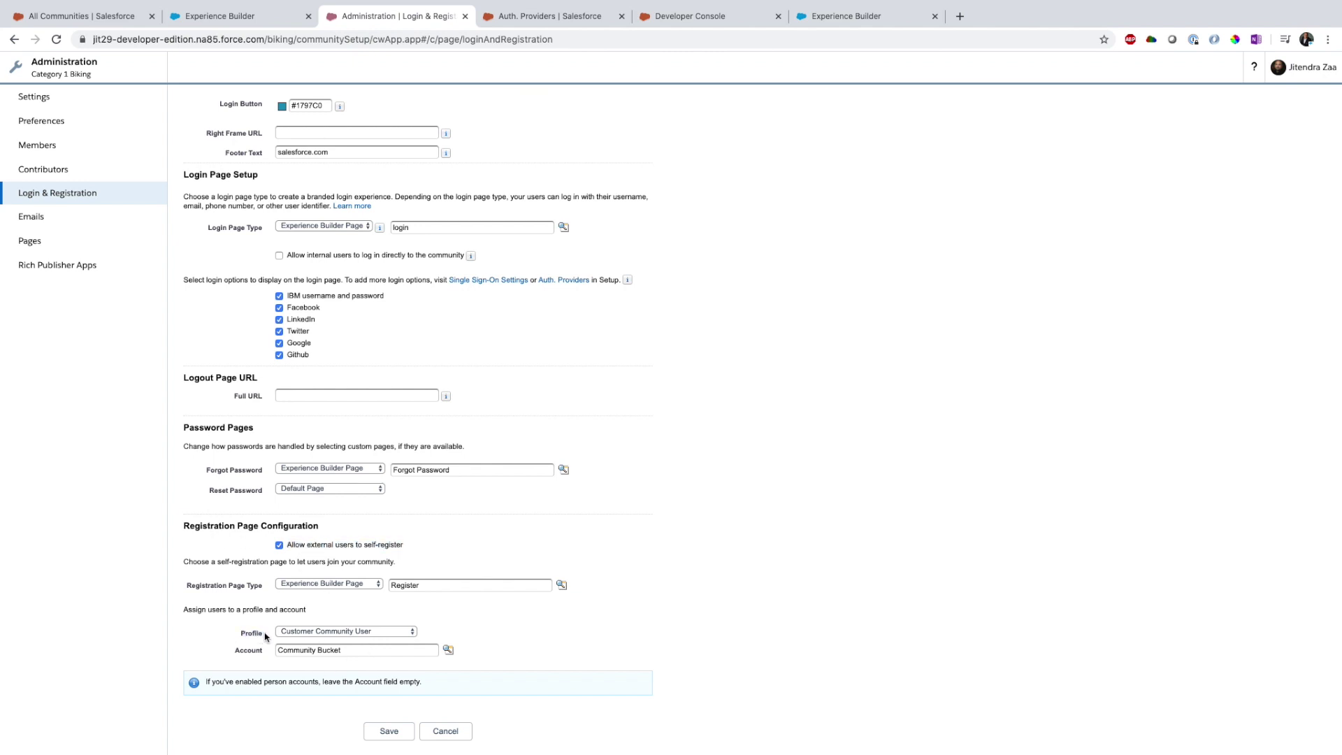
pyautogui.click(322, 632)
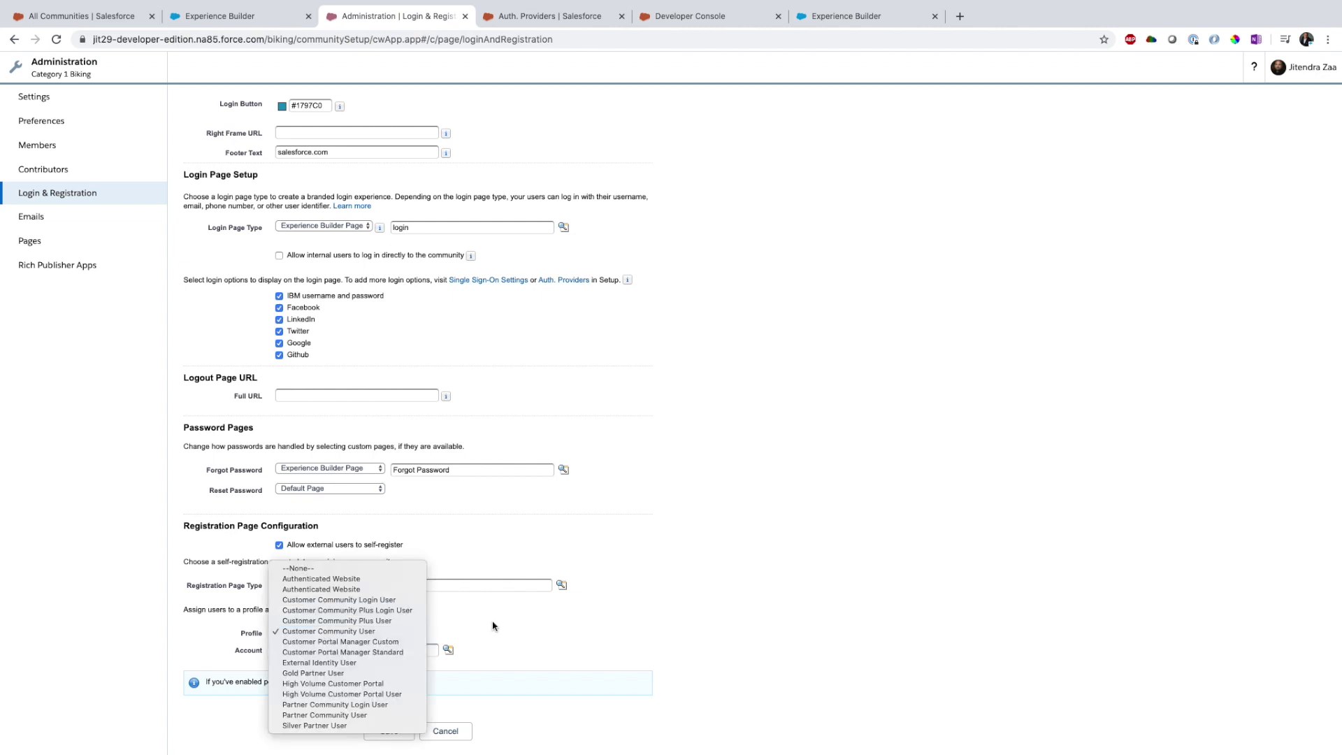
pyautogui.click(614, 625)
pyautogui.moveTo(219, 654); pyautogui.dragTo(269, 652)
pyautogui.click(336, 651)
pyautogui.tripleClick(319, 650)
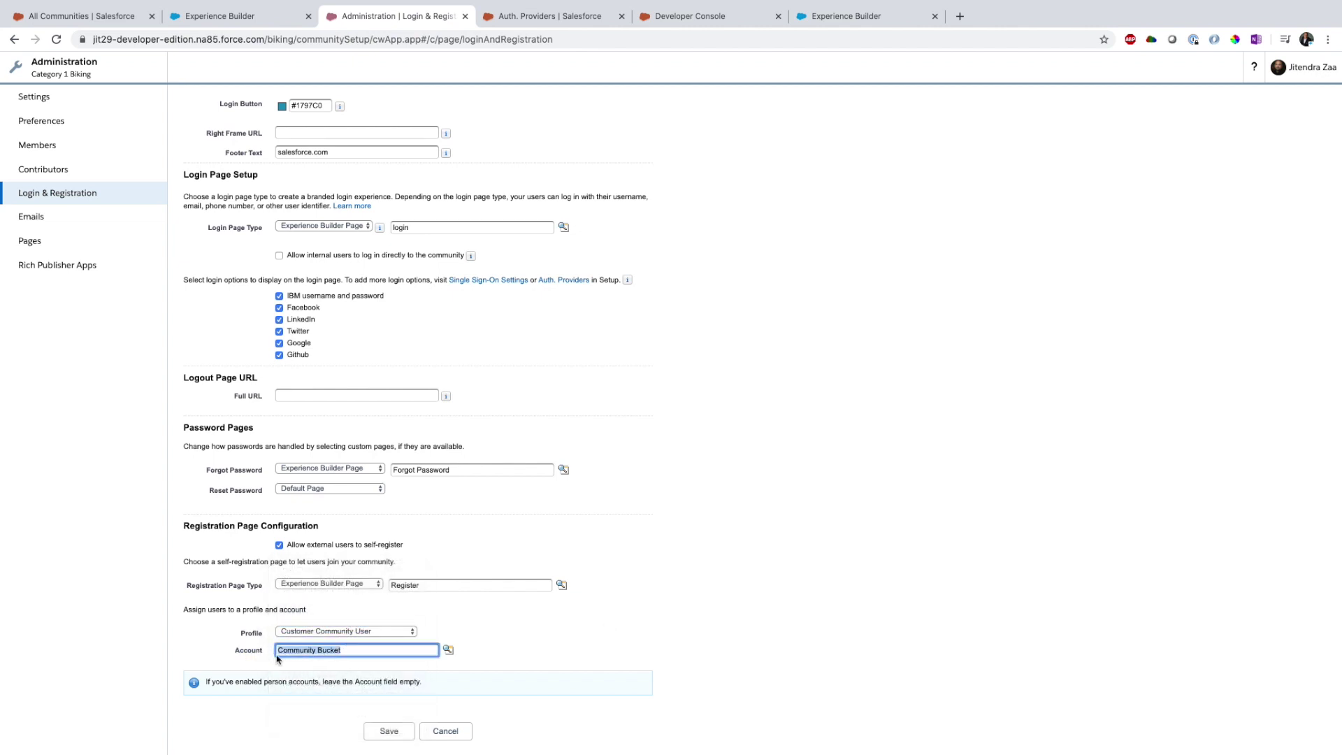
pyautogui.click(602, 670)
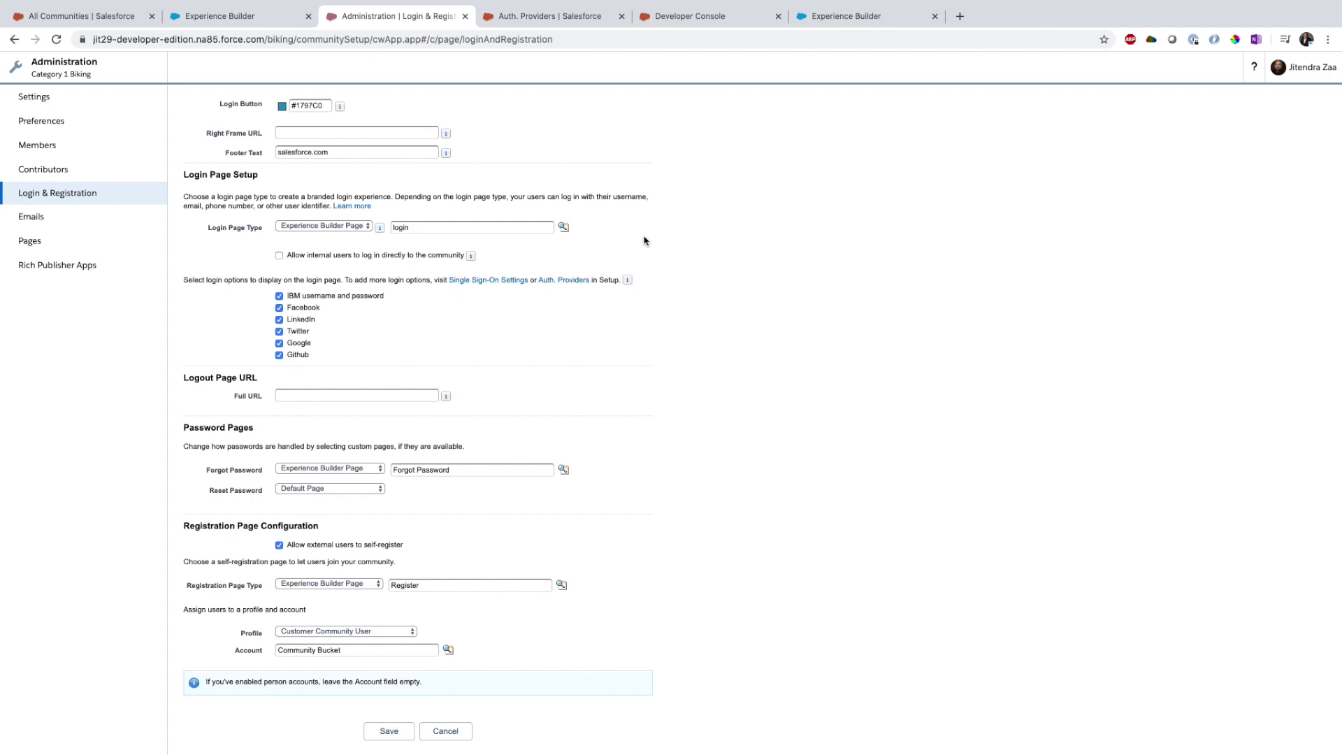
pyautogui.scroll(1, 643, 211)
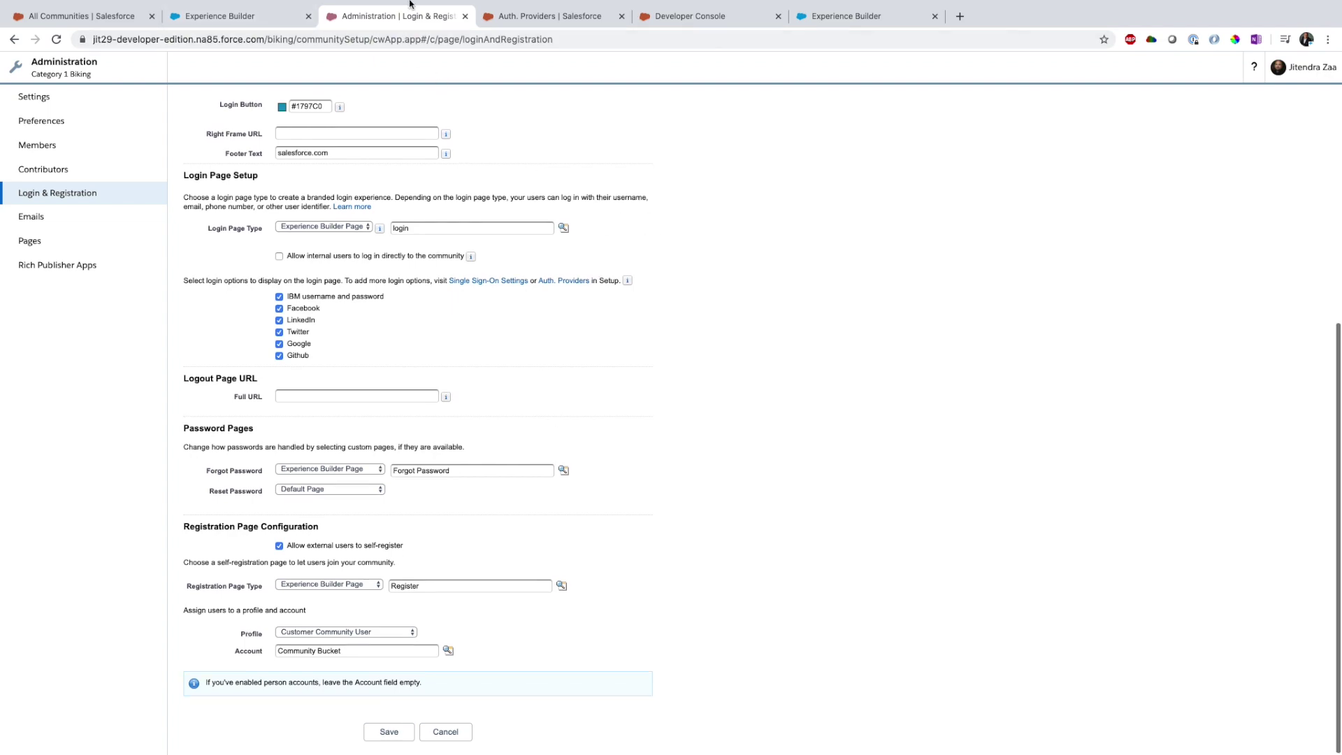
# Publish the community from Experience Builder and dismiss the result message.
pyautogui.click(530, 19)
pyautogui.click(354, 18)
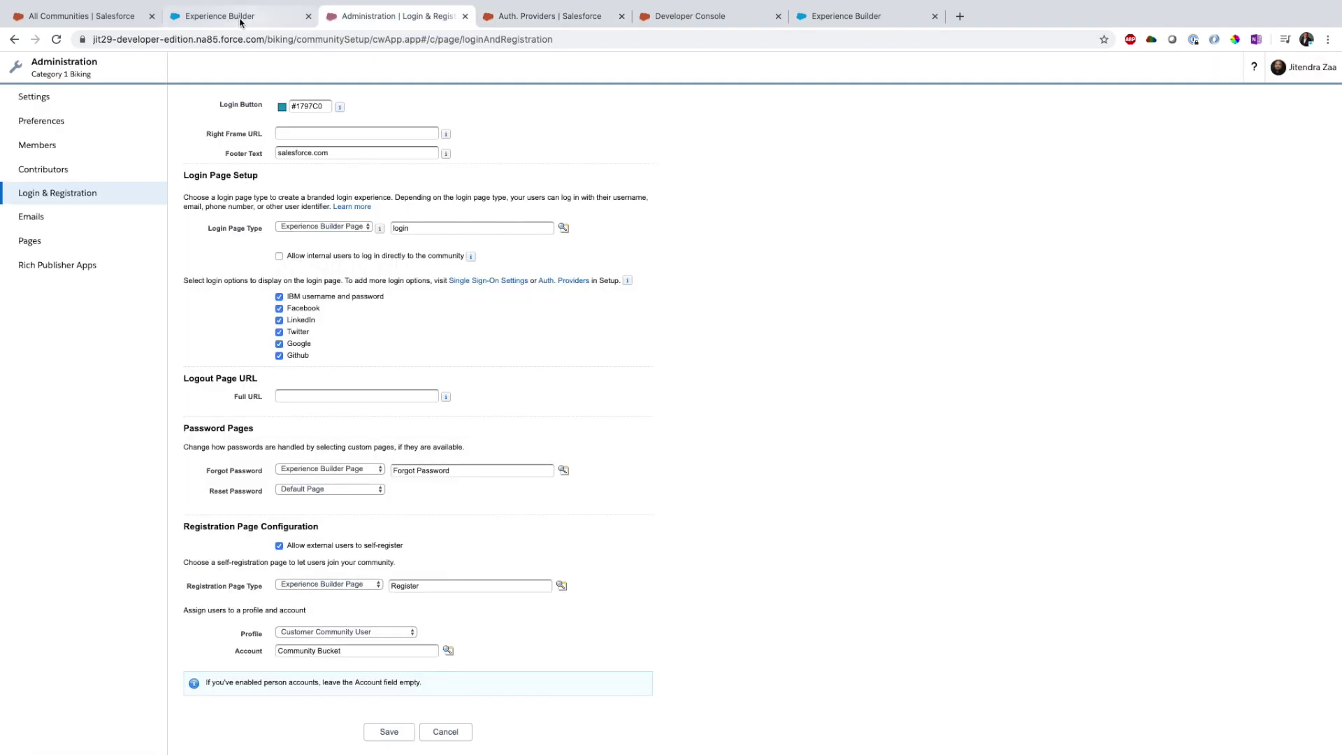
pyautogui.click(248, 19)
pyautogui.click(1250, 68)
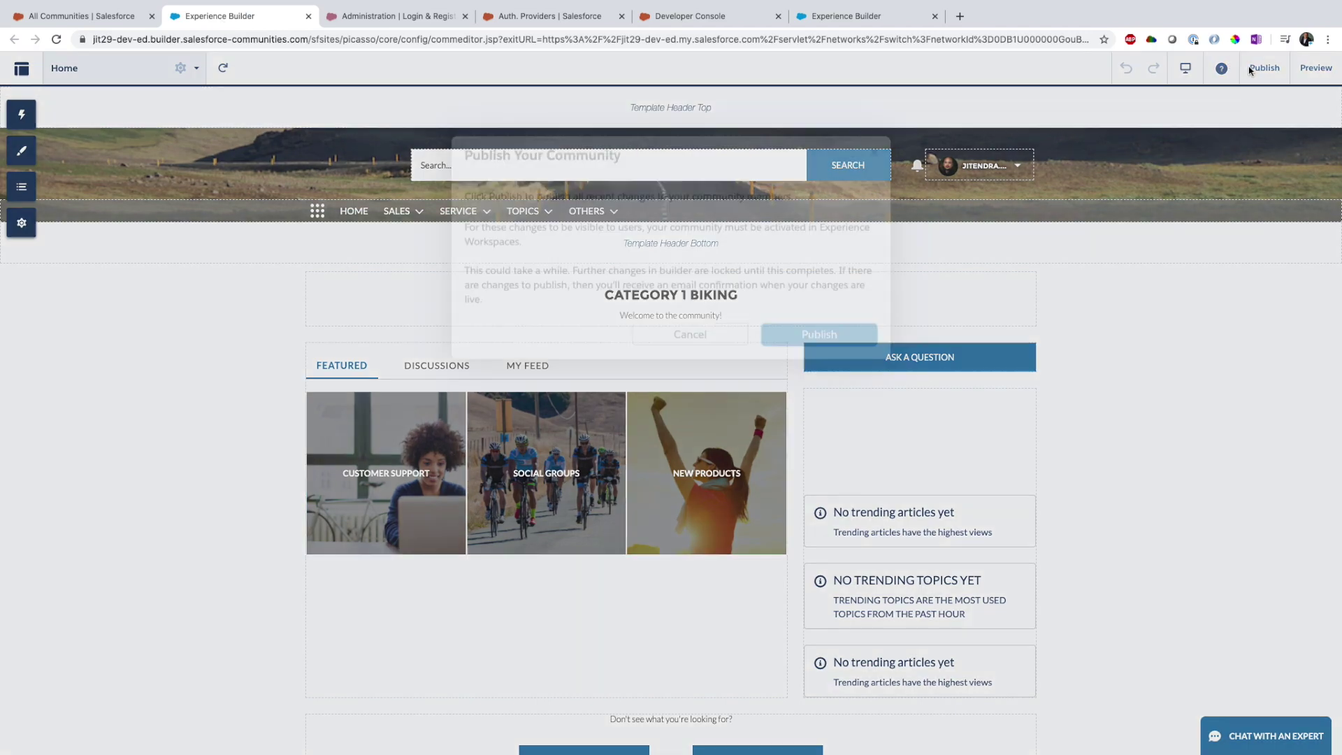
pyautogui.click(843, 352)
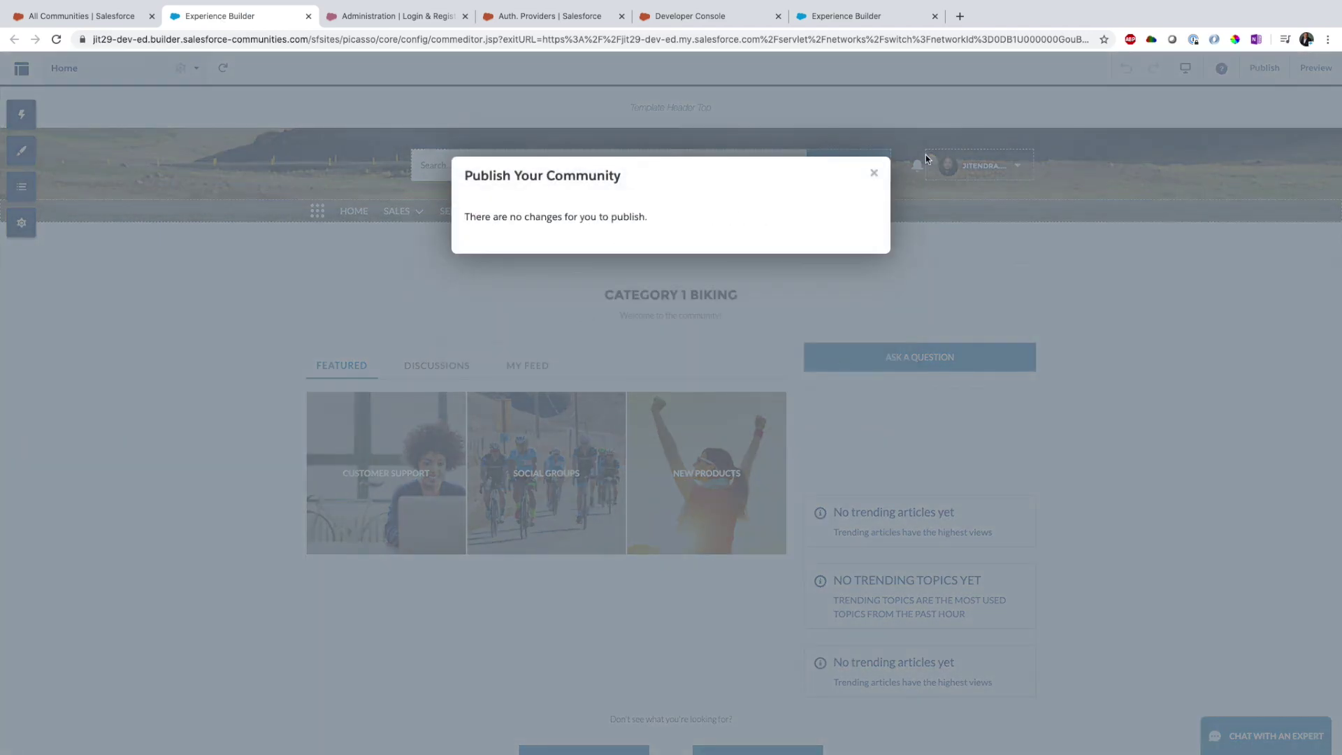
pyautogui.click(873, 172)
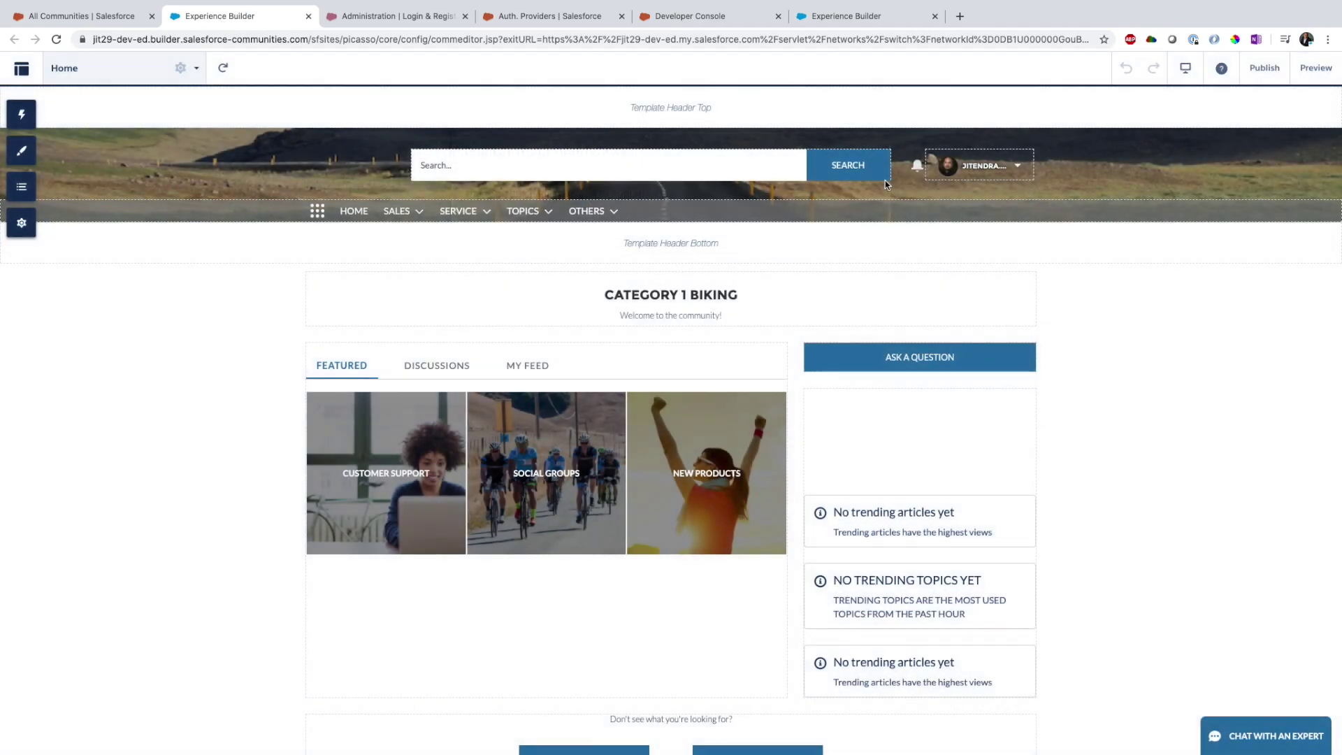
pyautogui.hotkey('ctrl', 'Left')
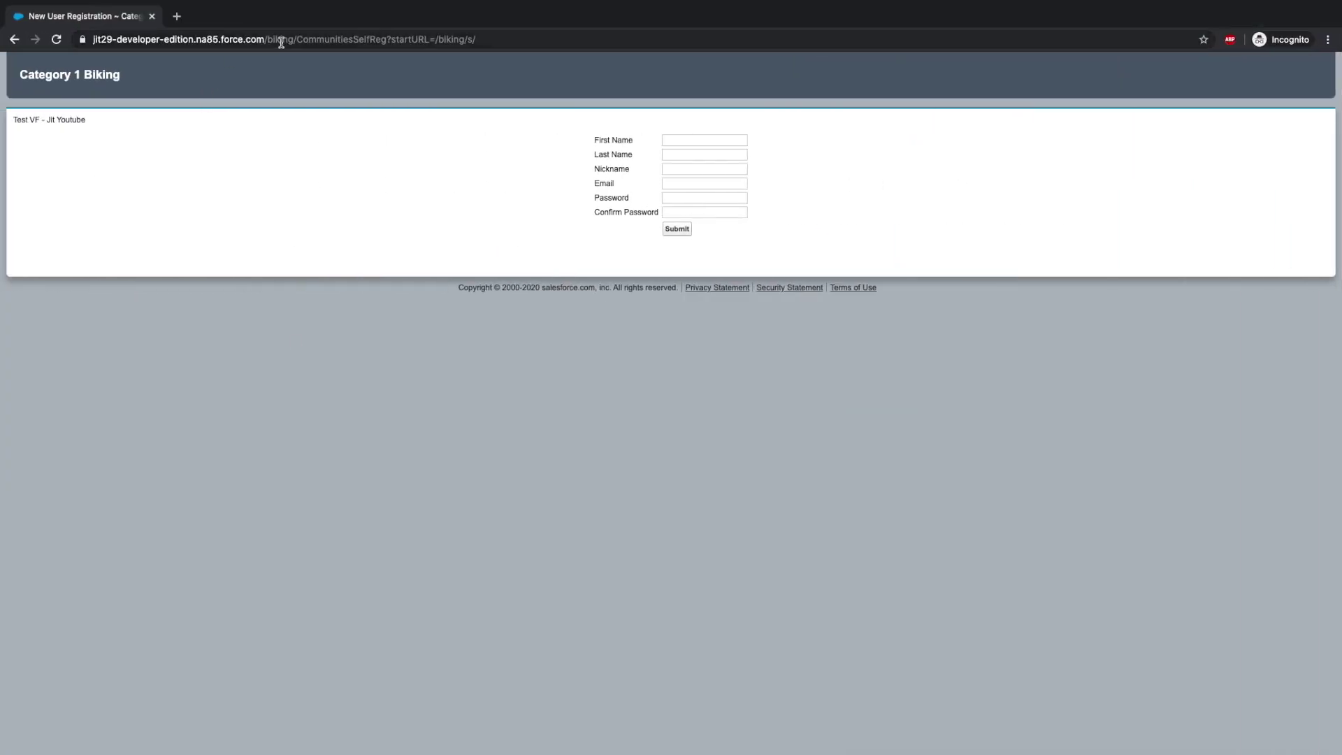
# Load /biking/s/ in incognito and follow 'Not a member?' to the Register page's Sign Up fields.
pyautogui.moveTo(291, 41); pyautogui.dragTo(897, 62)
pyautogui.write('/s/')
pyautogui.press('Return')
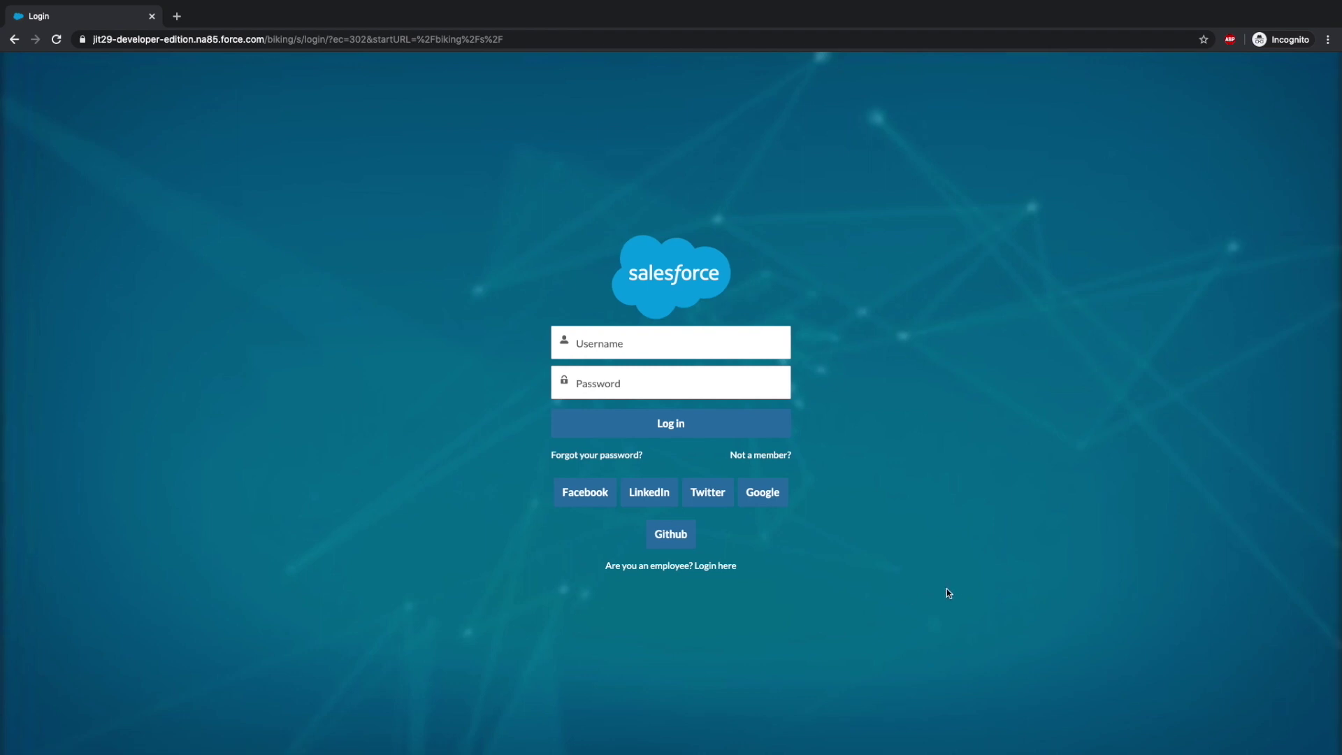
pyautogui.click(762, 461)
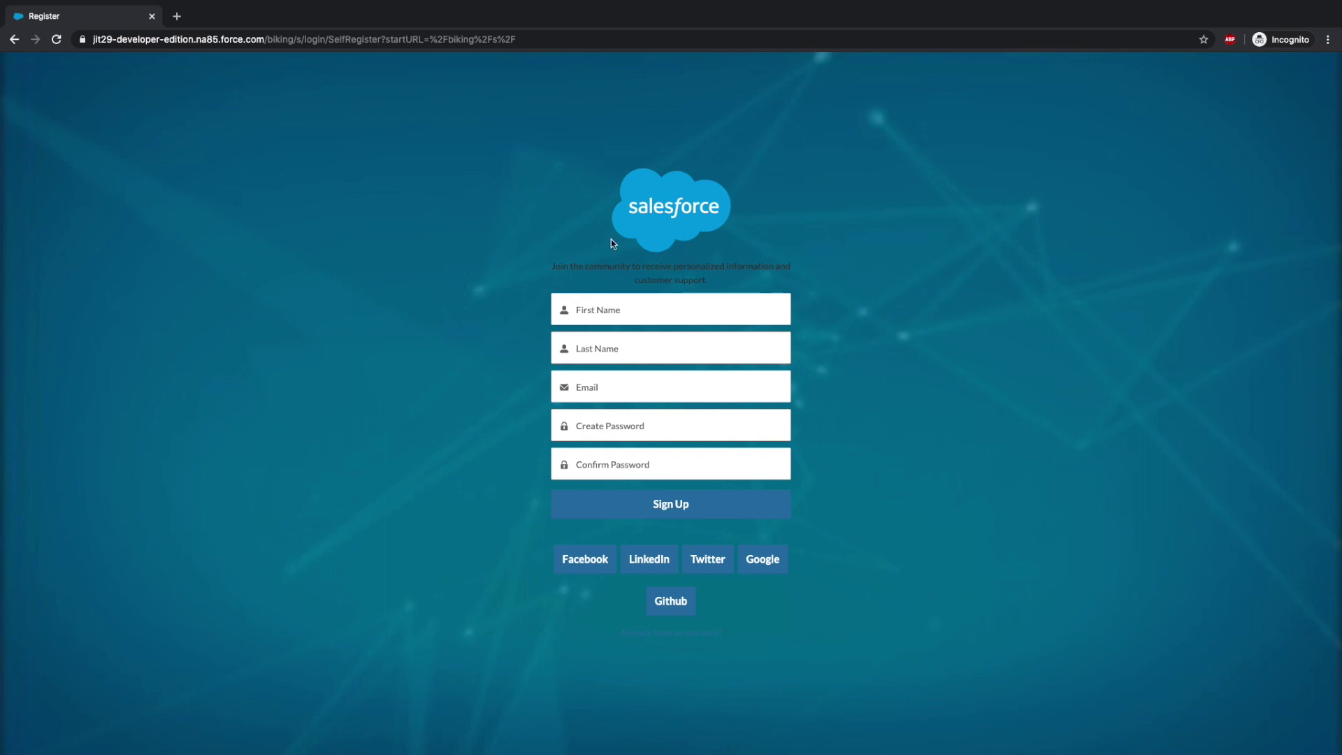
pyautogui.moveTo(559, 196); pyautogui.dragTo(924, 512)
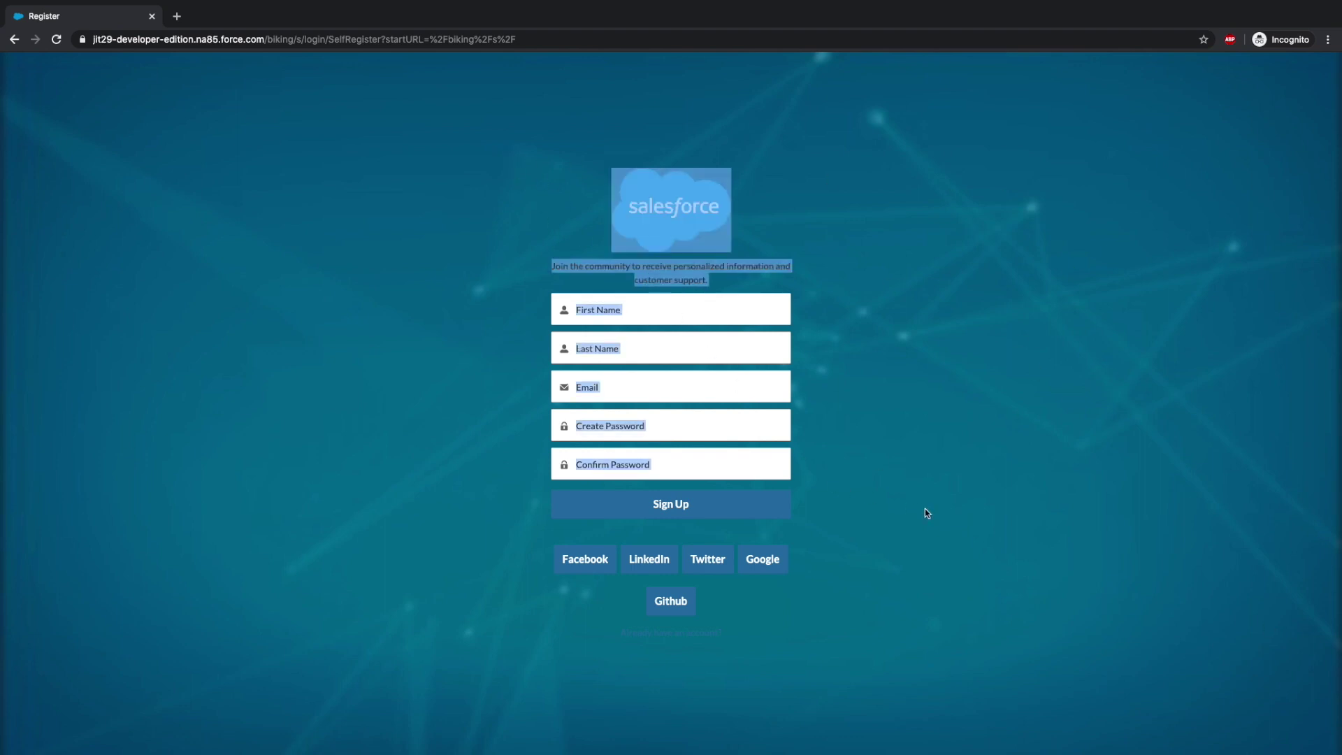
pyautogui.click(924, 513)
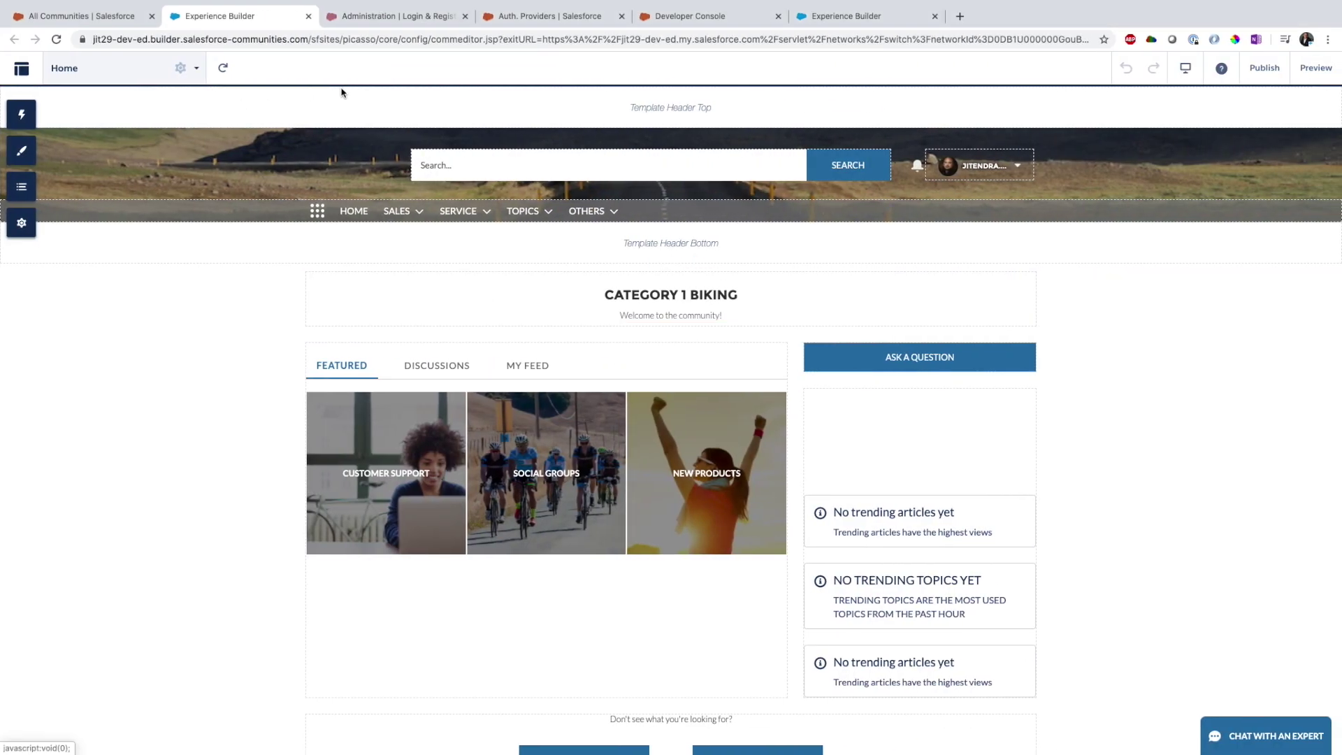
# Open the Register page and uncheck Include Password Field? on the Self Registration component.
pyautogui.click(195, 69)
pyautogui.scroll(-15, 97, 515)
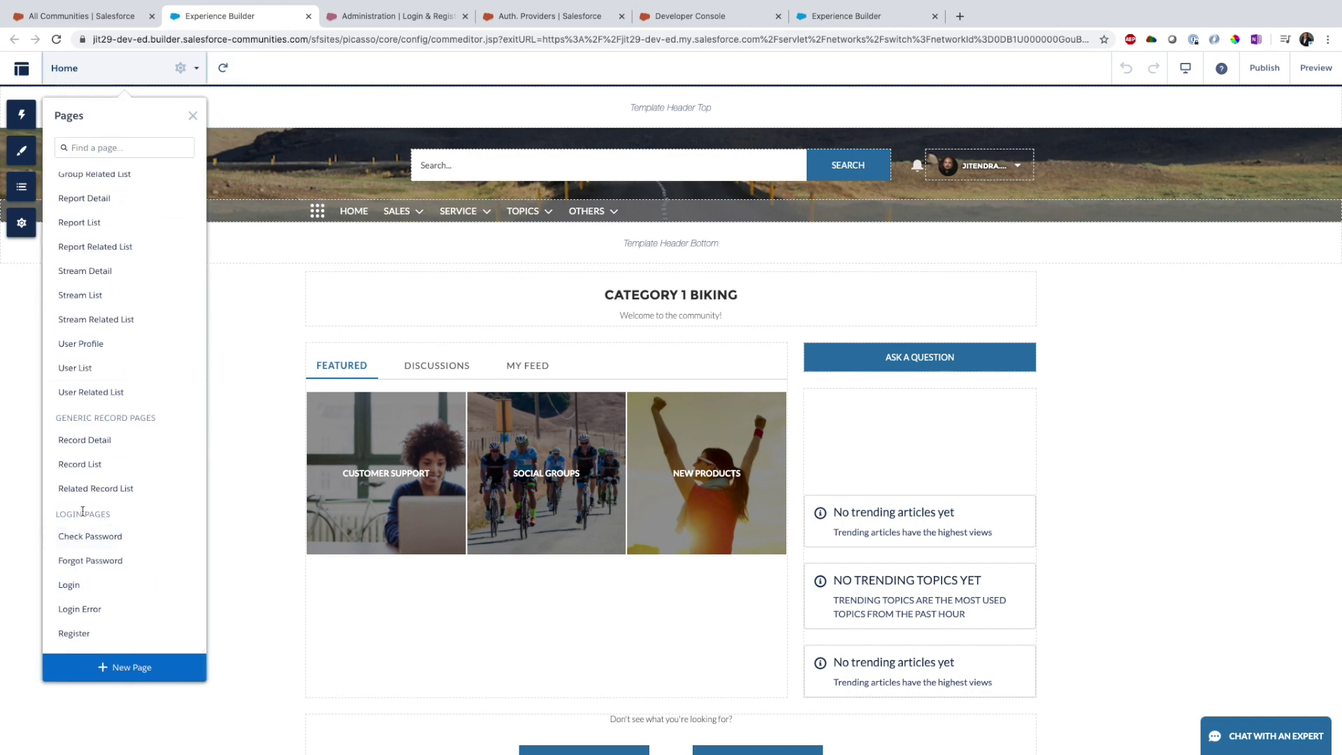
pyautogui.click(77, 634)
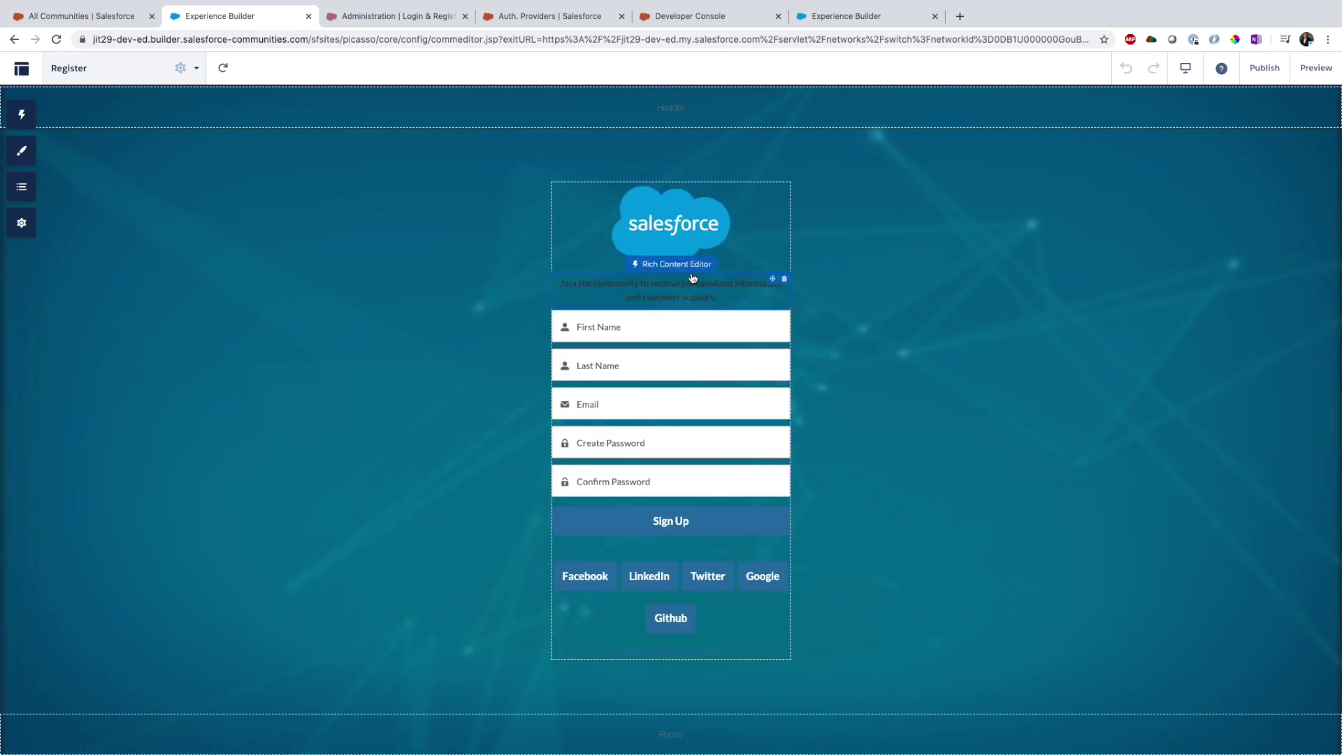
pyautogui.click(769, 281)
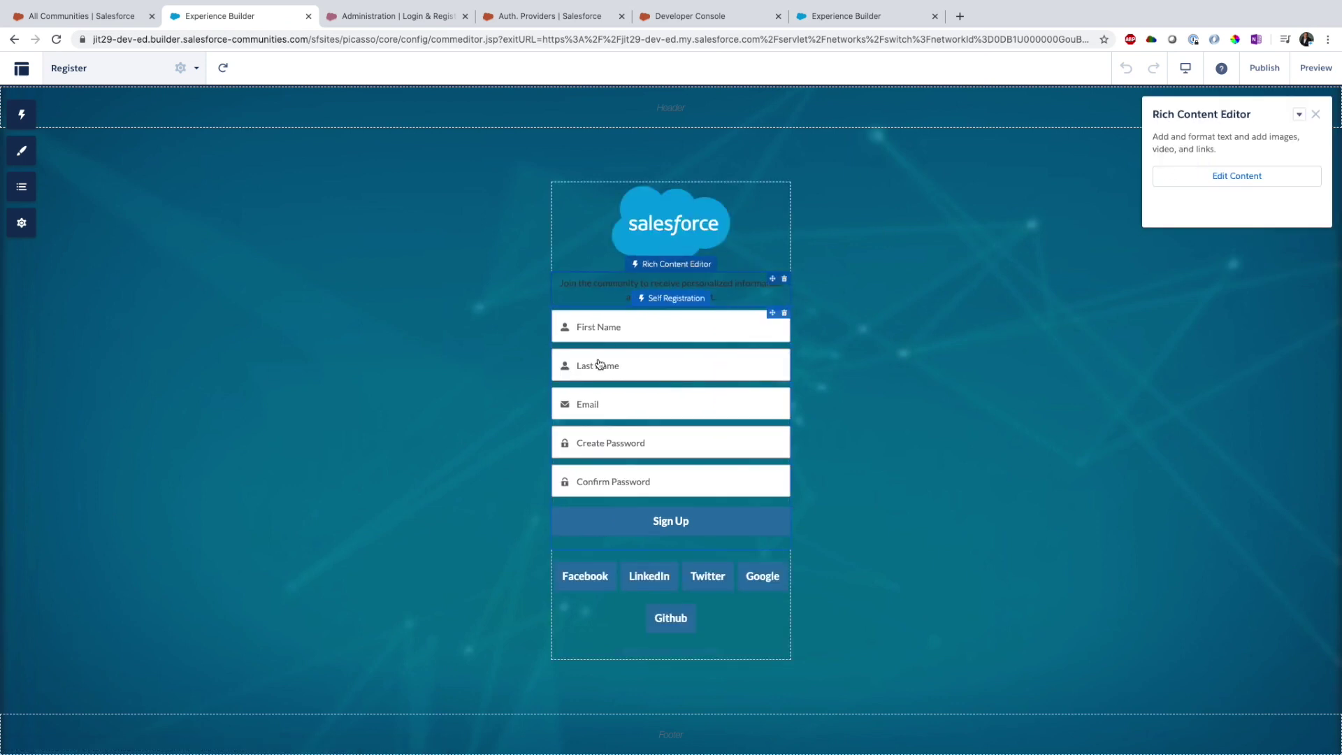
pyautogui.click(652, 364)
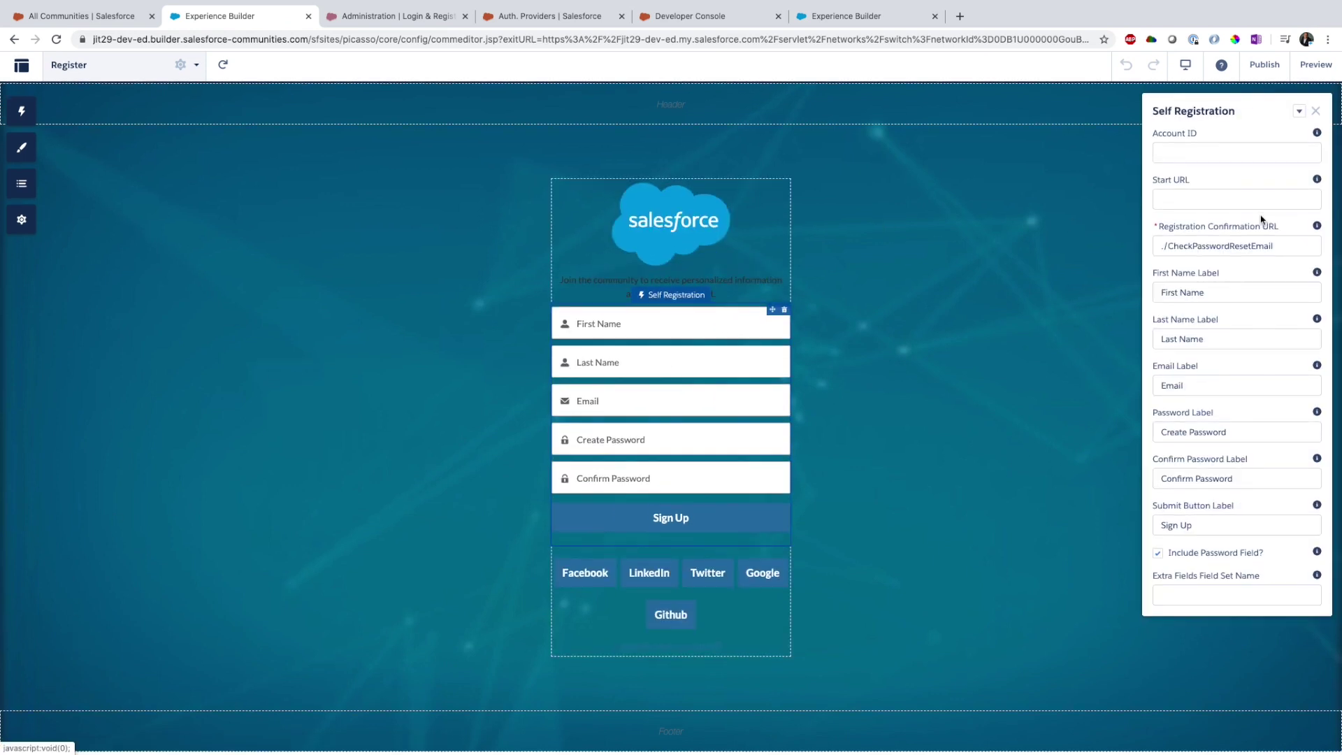
pyautogui.click(1158, 557)
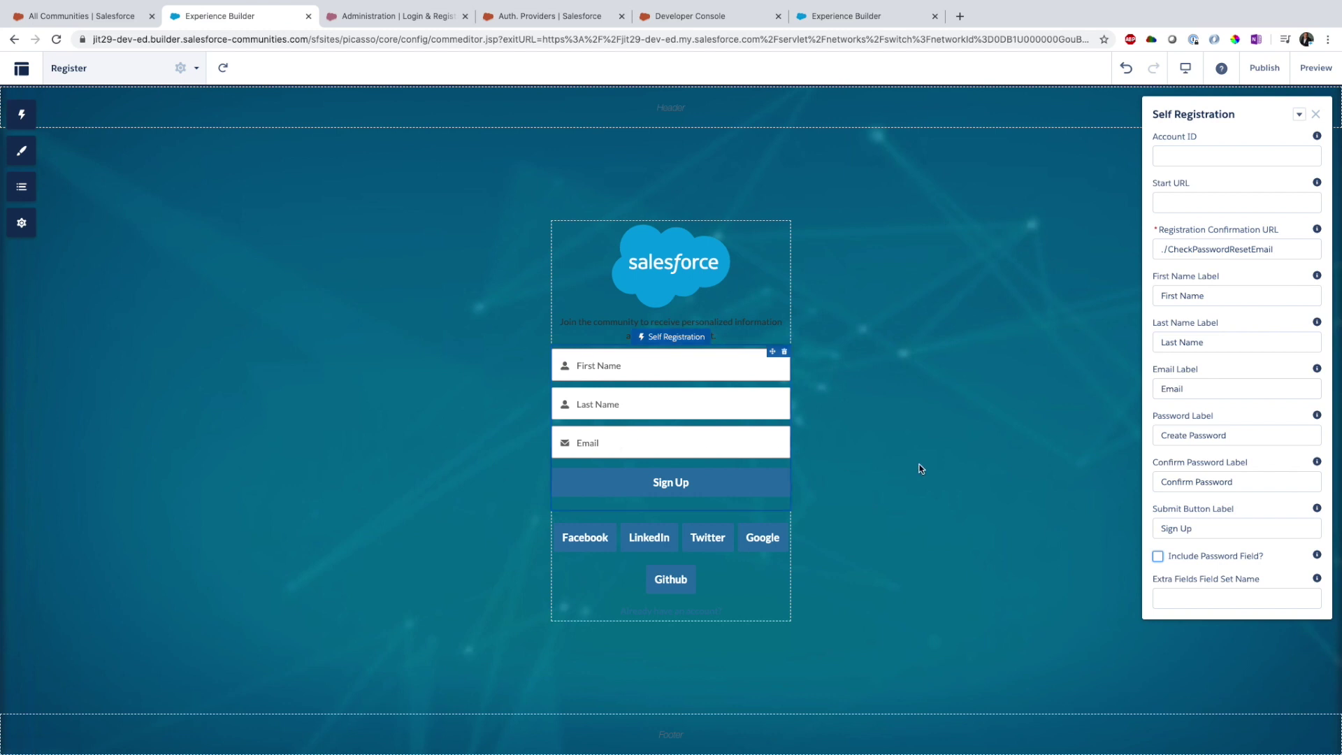
# Compare the empty Account ID with the registration Account setting, then start publishing.
pyautogui.click(1178, 163)
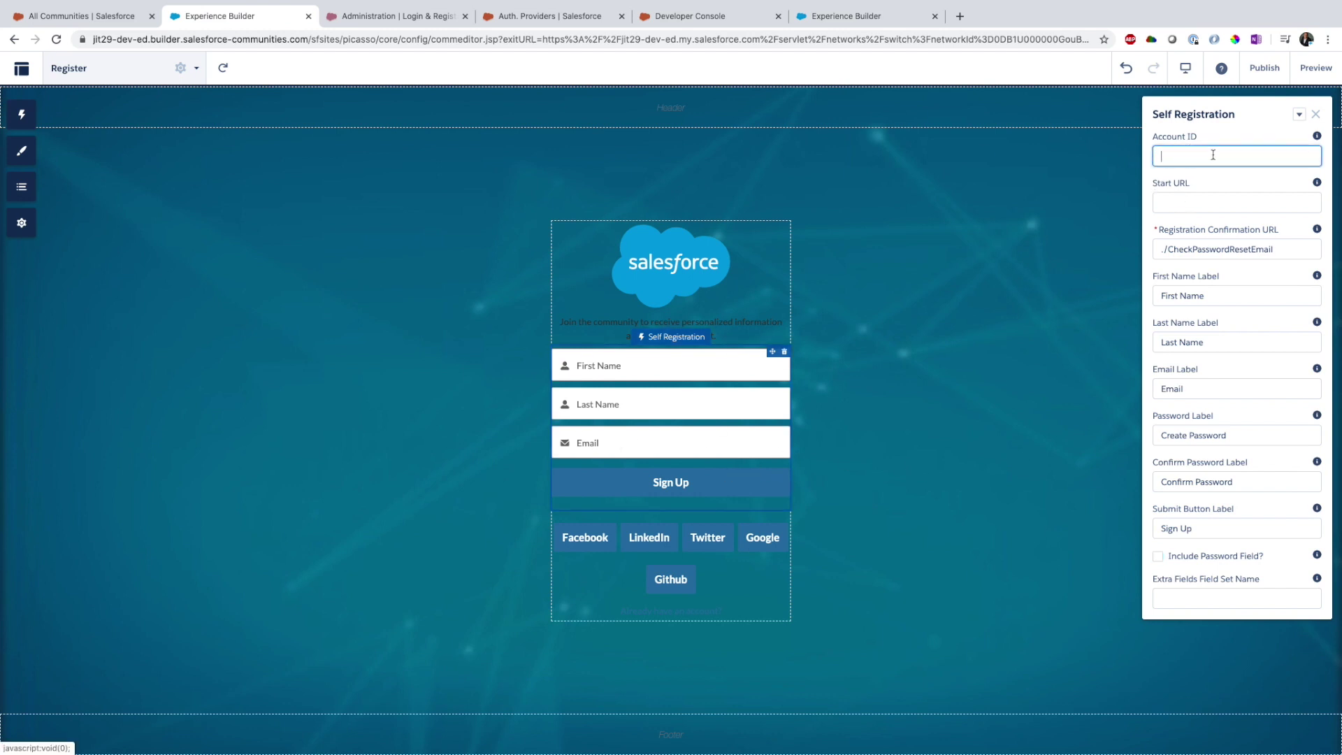
pyautogui.click(480, 21)
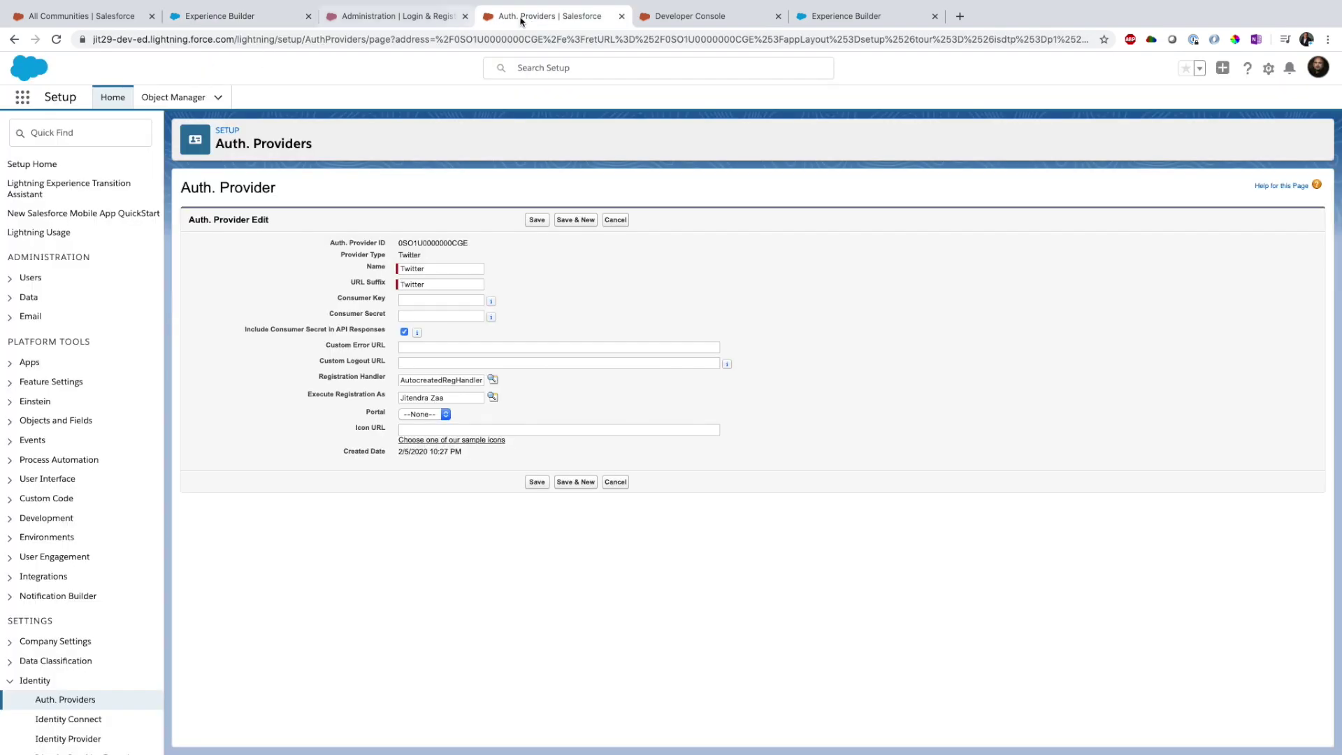
pyautogui.click(419, 17)
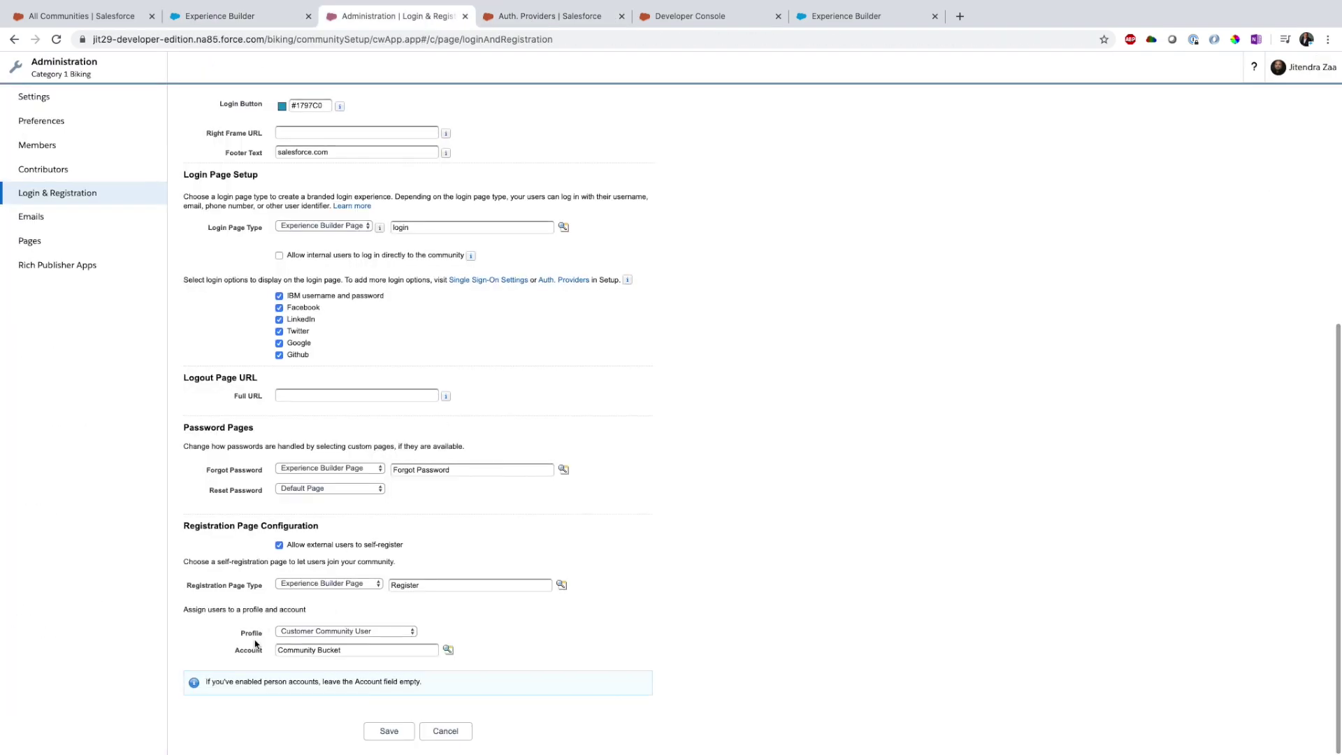
pyautogui.moveTo(235, 650); pyautogui.dragTo(264, 651)
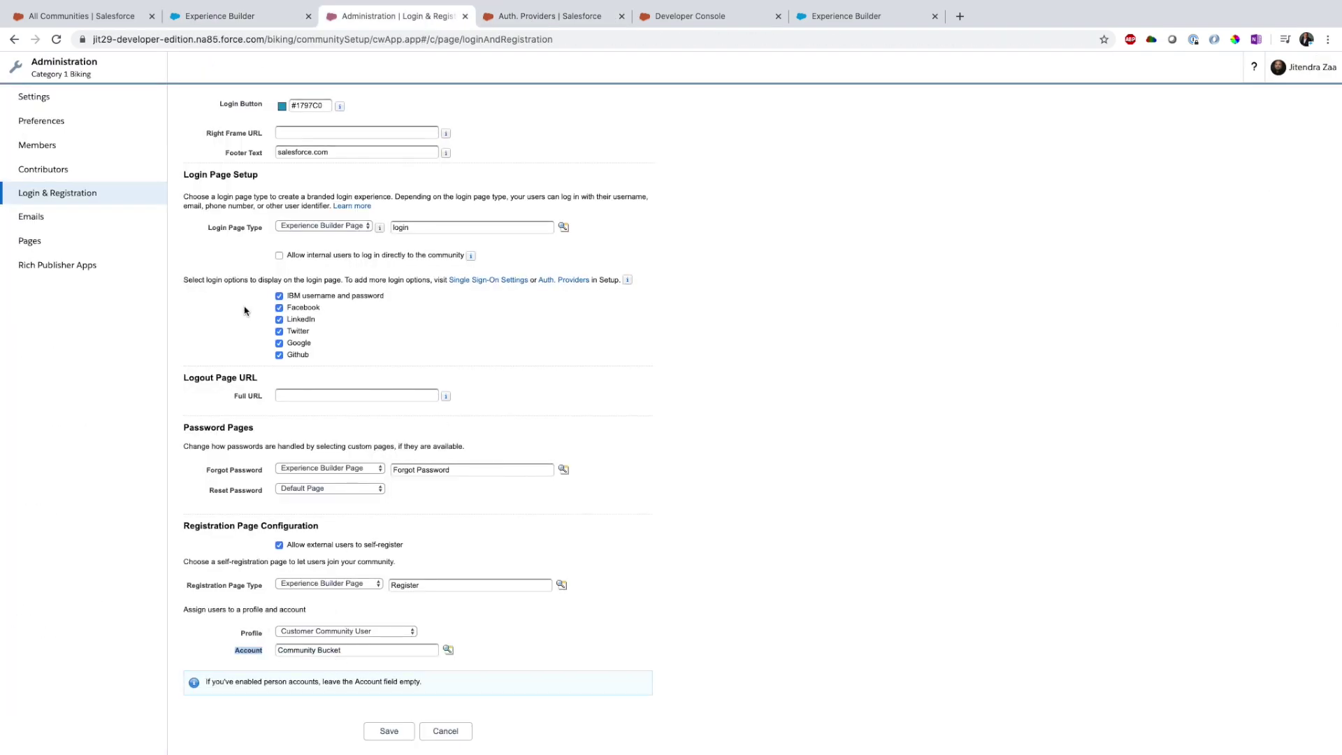
pyautogui.click(252, 18)
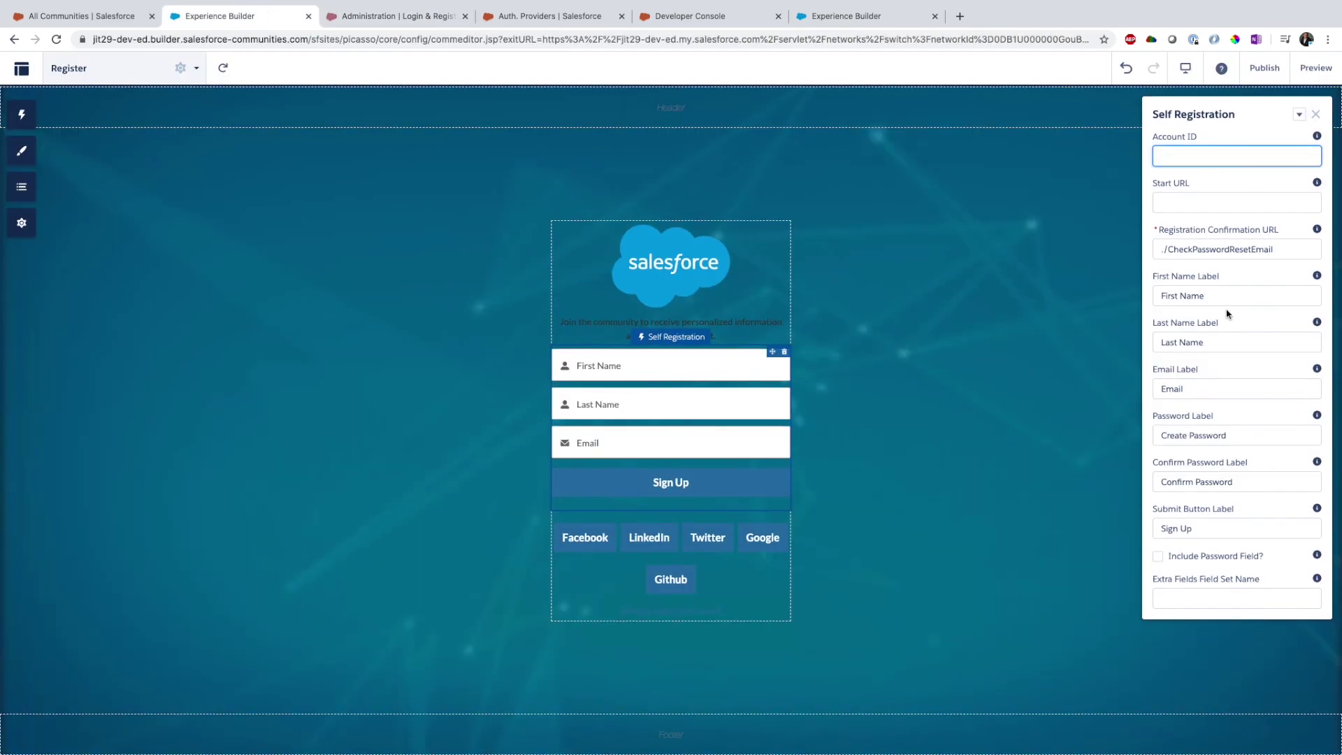
pyautogui.click(1004, 281)
pyautogui.click(1264, 68)
# Confirm publishing and reload the incognito Register page, now showing only name and email fields.
pyautogui.click(823, 357)
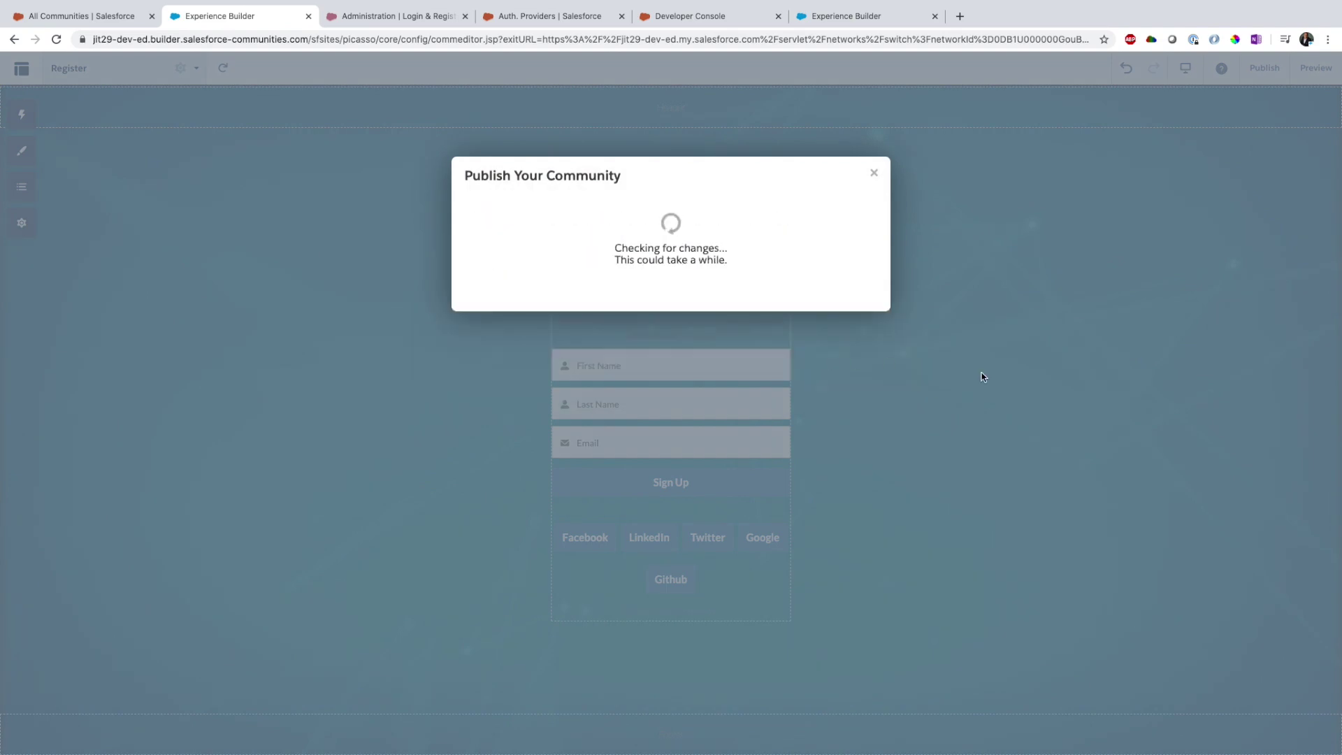
pyautogui.click(853, 276)
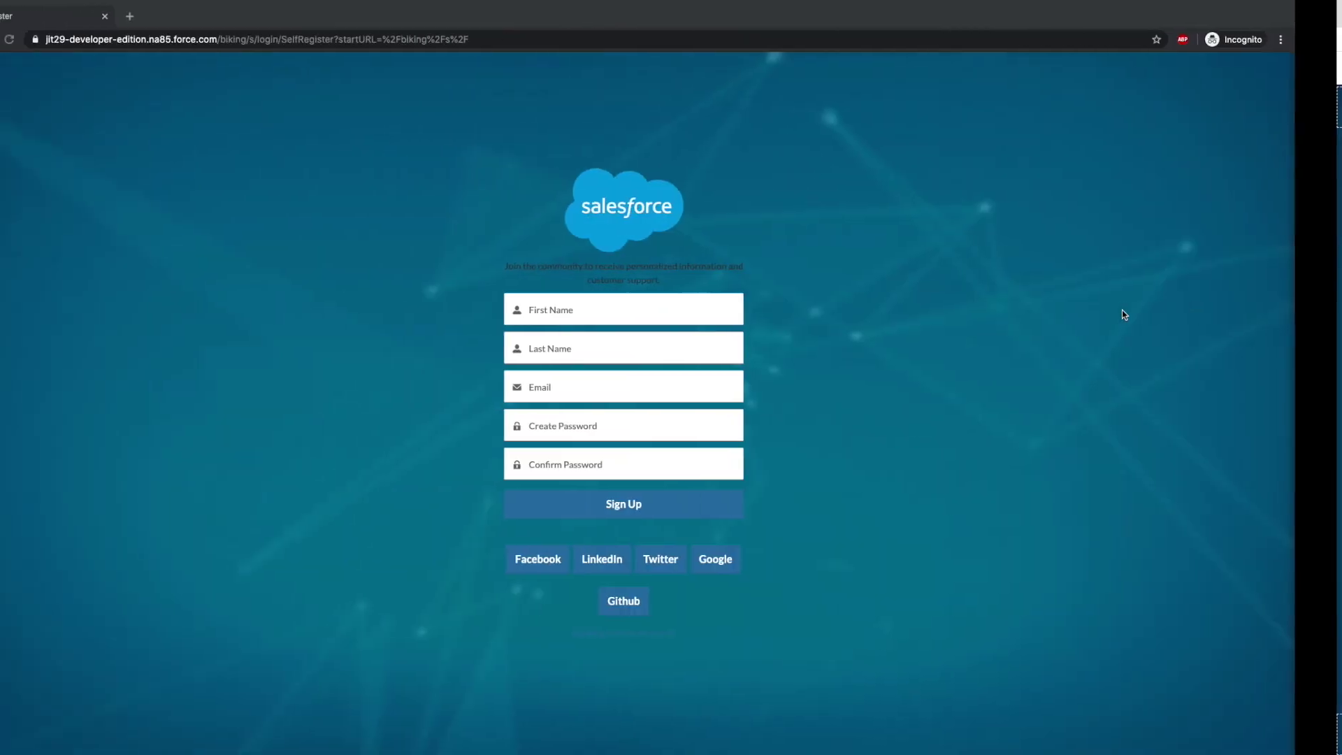
pyautogui.press('super+r')
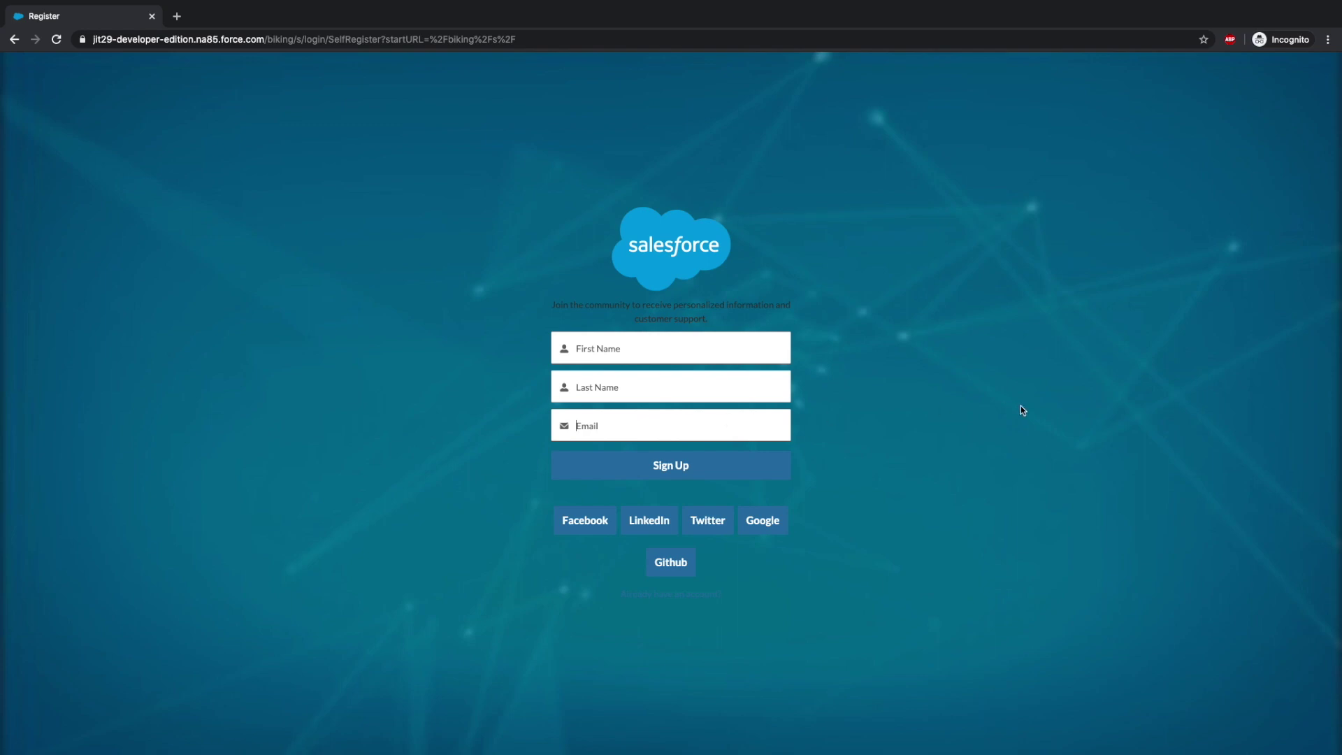
pyautogui.press('super+grave')
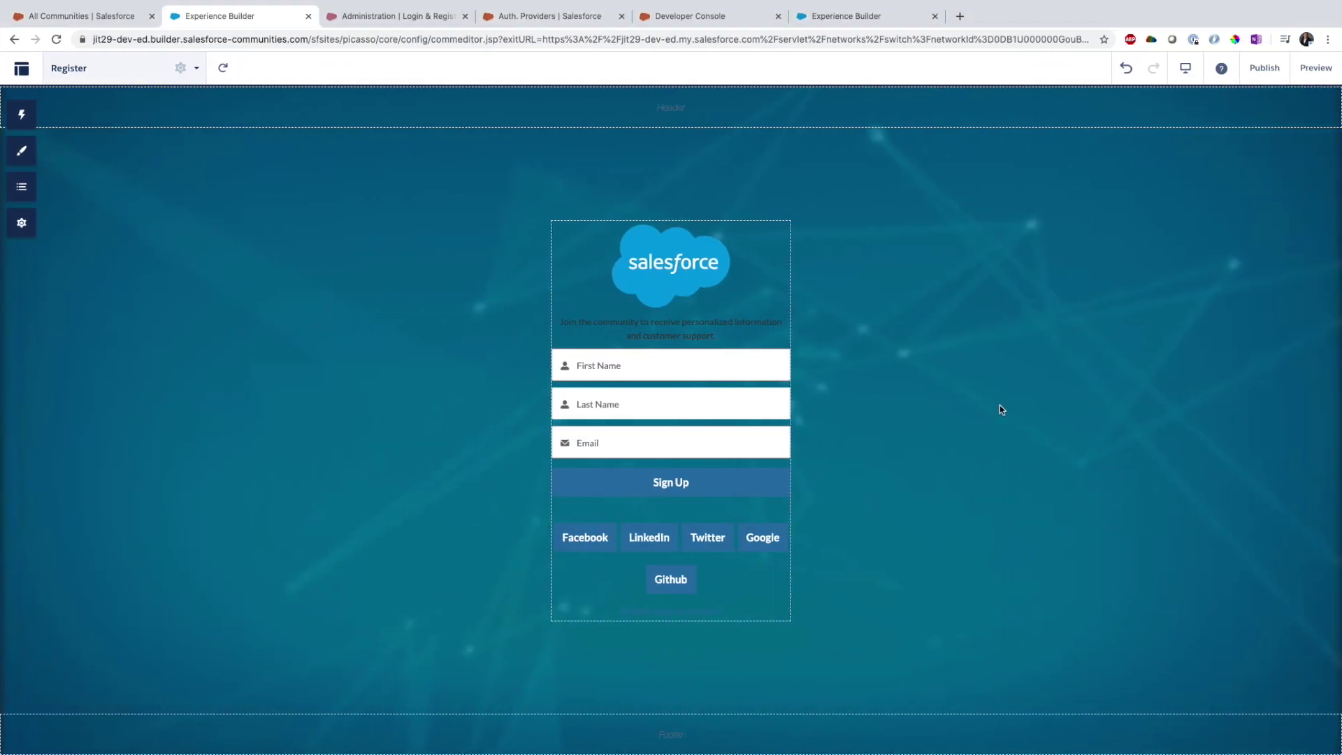
# Inspect the Self Registration Extra Fields Field Set Name, Registration Confirmation URL and empty Start URL settings.
pyautogui.click(772, 353)
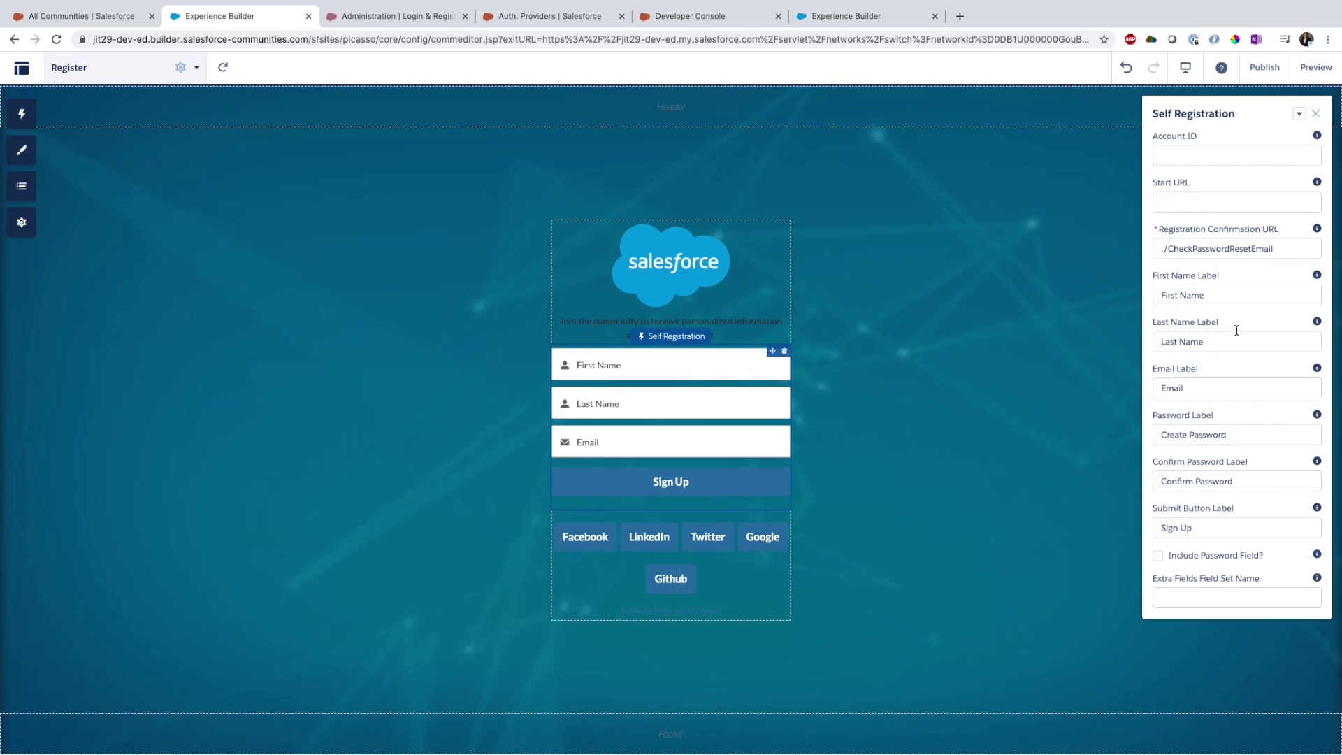
pyautogui.click(1203, 595)
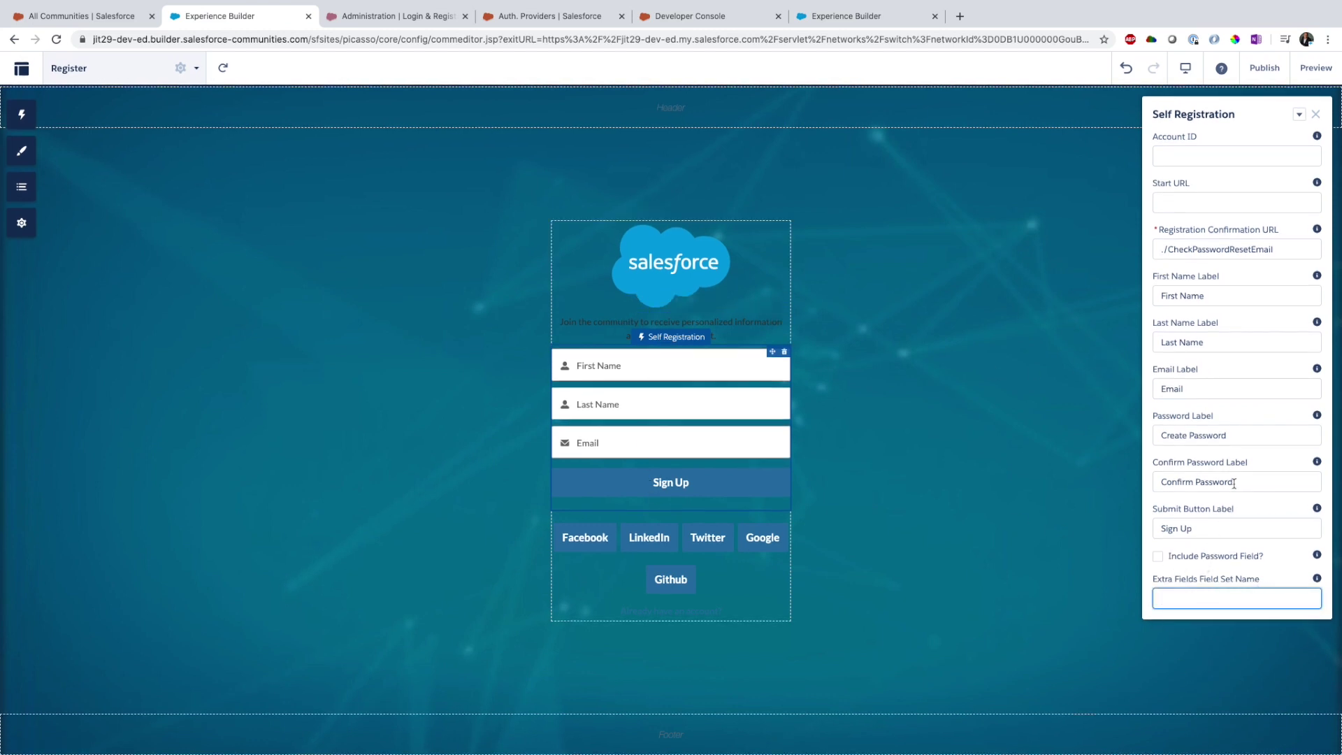
pyautogui.moveTo(1275, 249); pyautogui.dragTo(1158, 246)
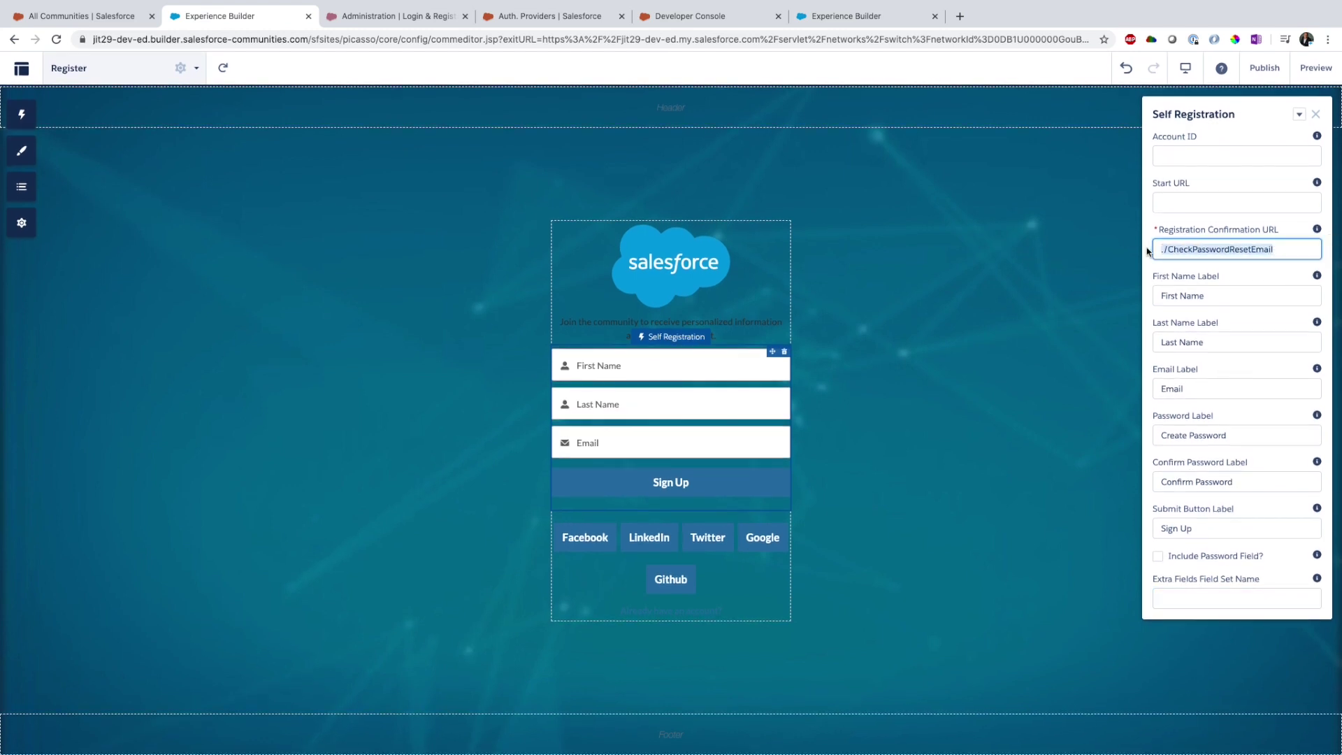
pyautogui.click(1251, 248)
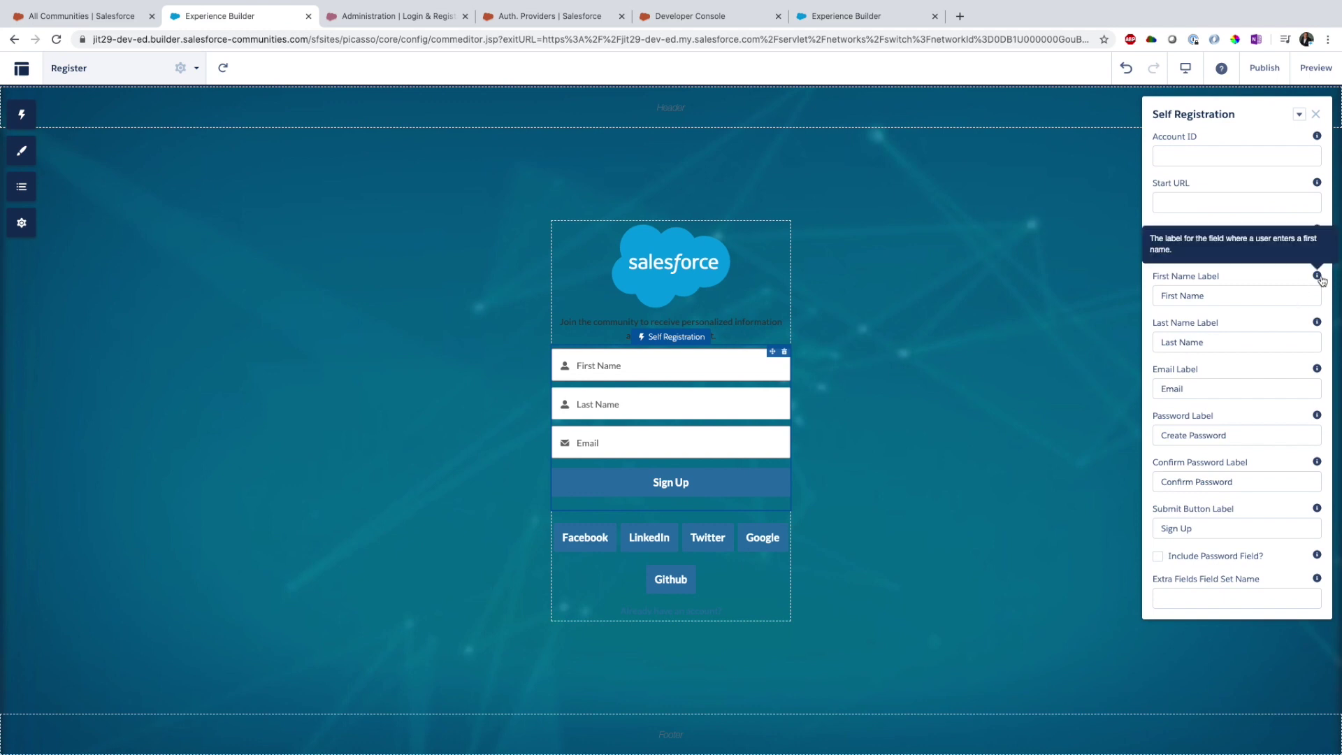
pyautogui.click(1176, 204)
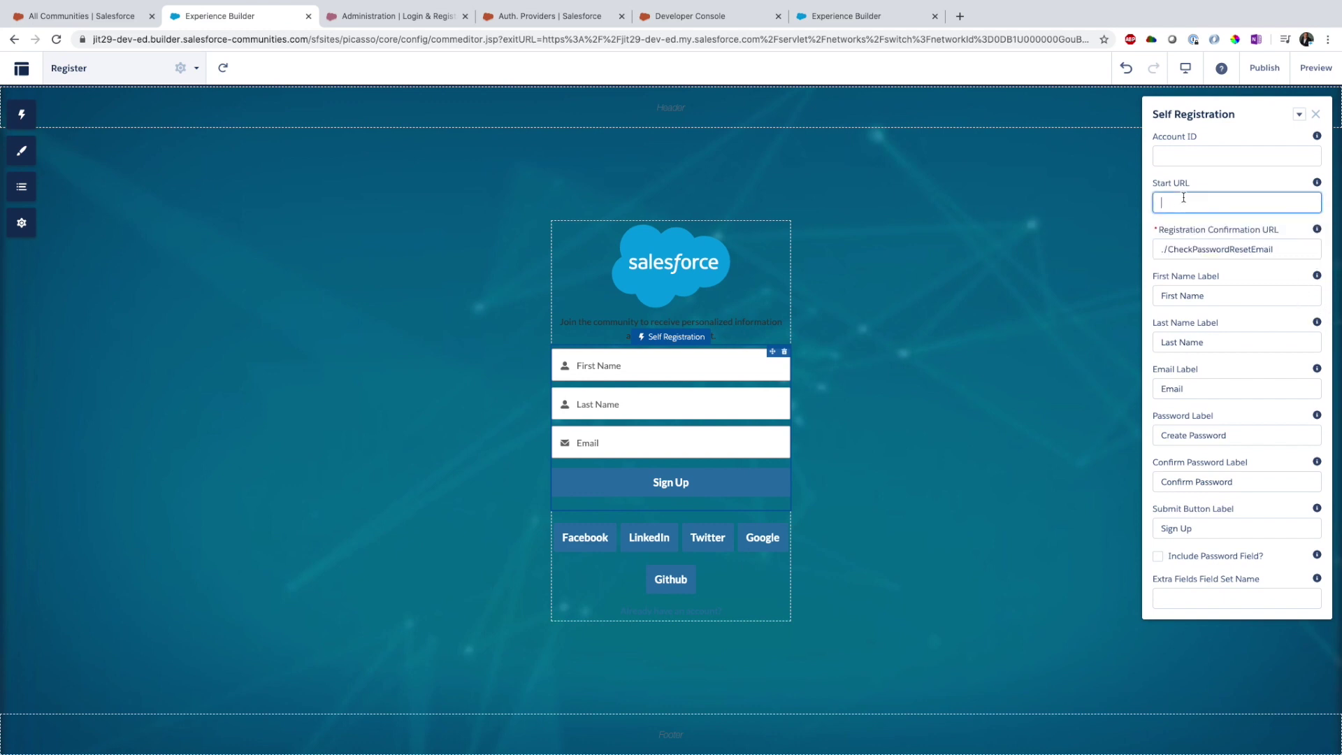
pyautogui.moveTo(1316, 184)
# Go from the All Communities list to Category 1 Biking's Login & Registration settings.
pyautogui.click(80, 16)
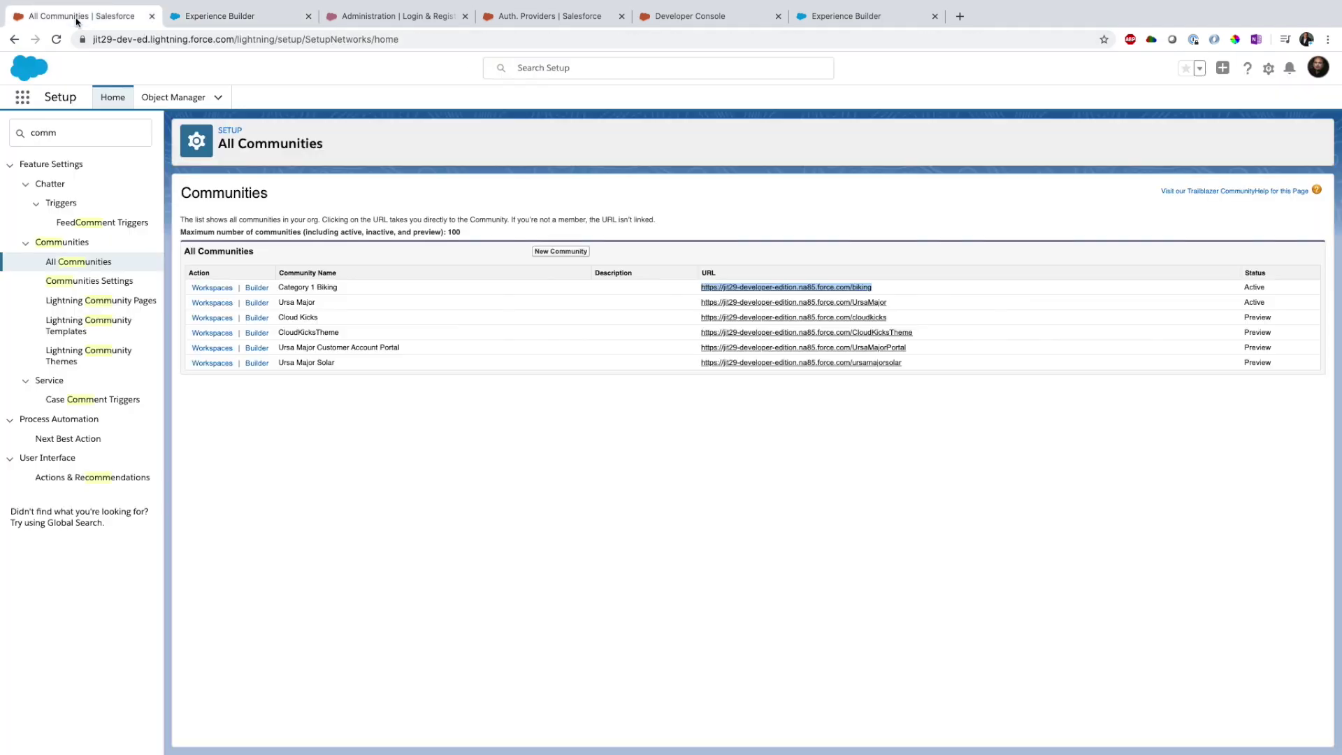
pyautogui.doubleClick(21, 136)
pyautogui.click(490, 543)
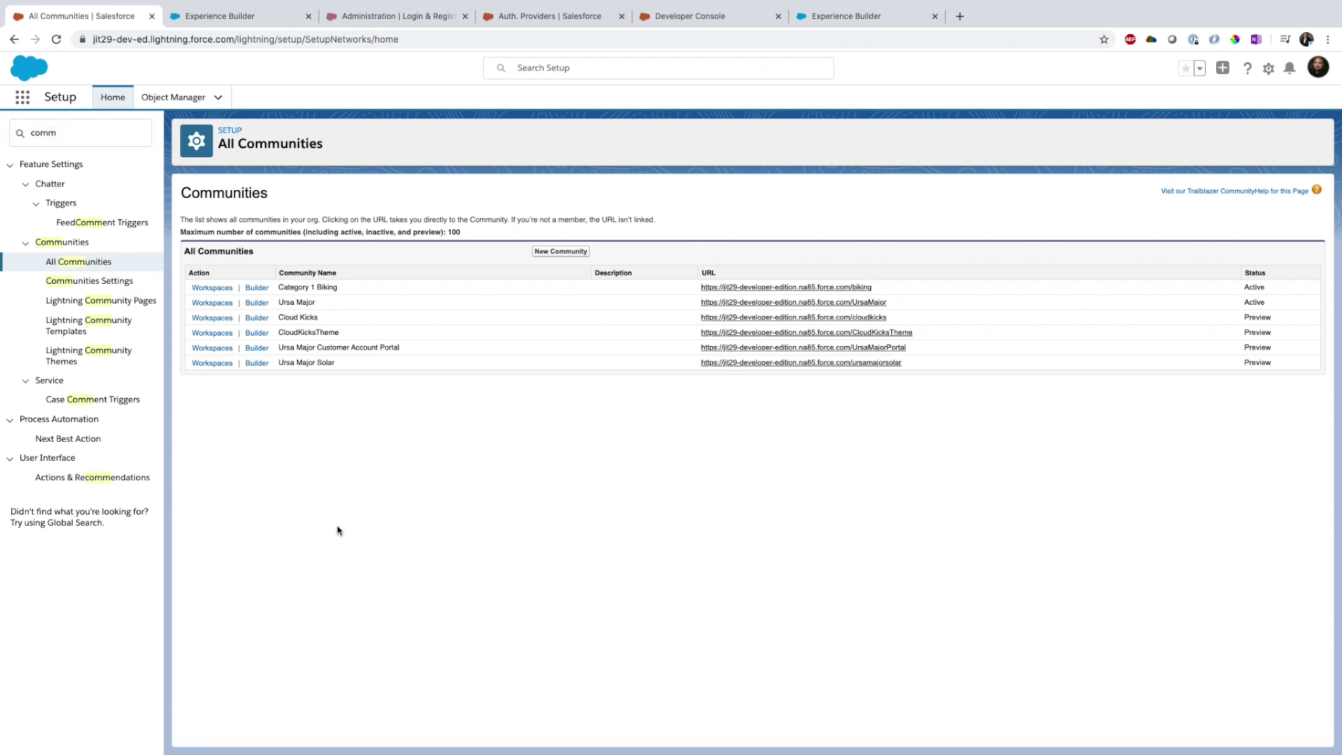
pyautogui.click(391, 15)
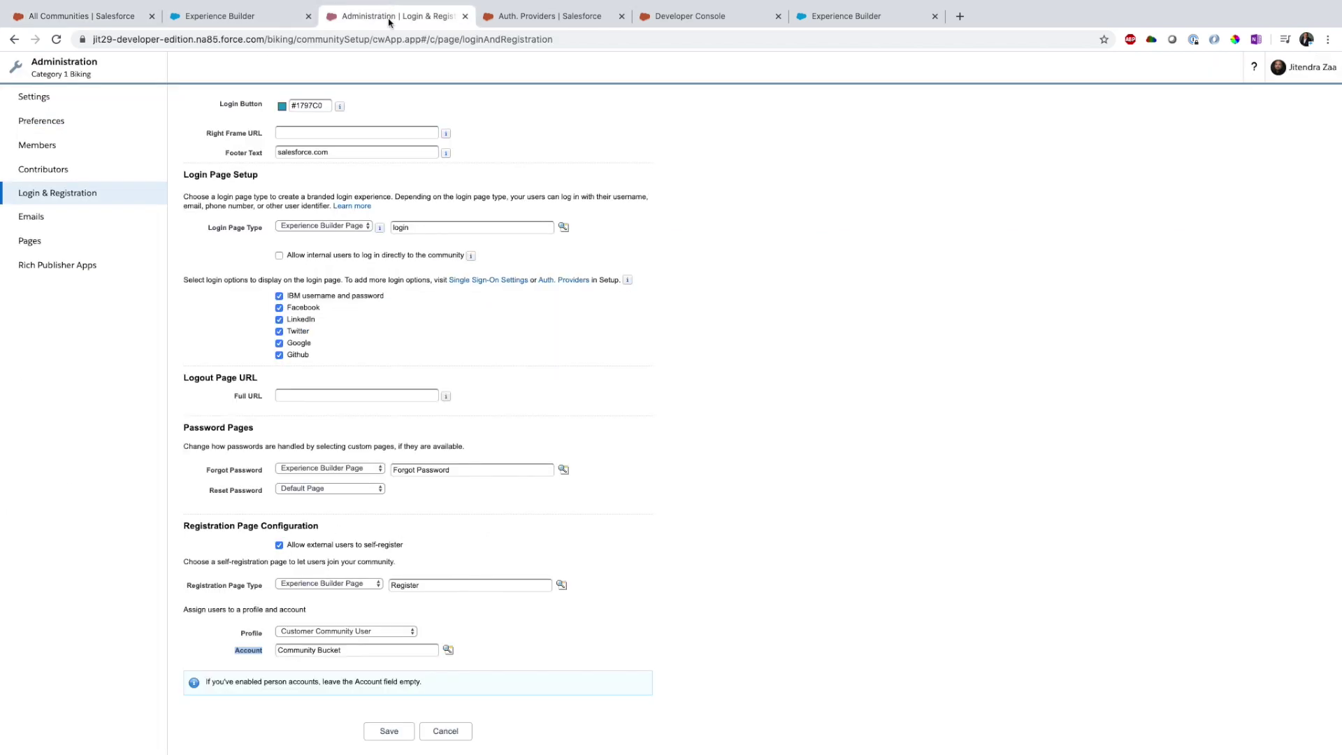
# Review the enabled login options, including social sign-on for Facebook, LinkedIn, Twitter, Google and Github.
pyautogui.scroll(1, 351, 381)
pyautogui.moveTo(351, 381); pyautogui.dragTo(190, 326)
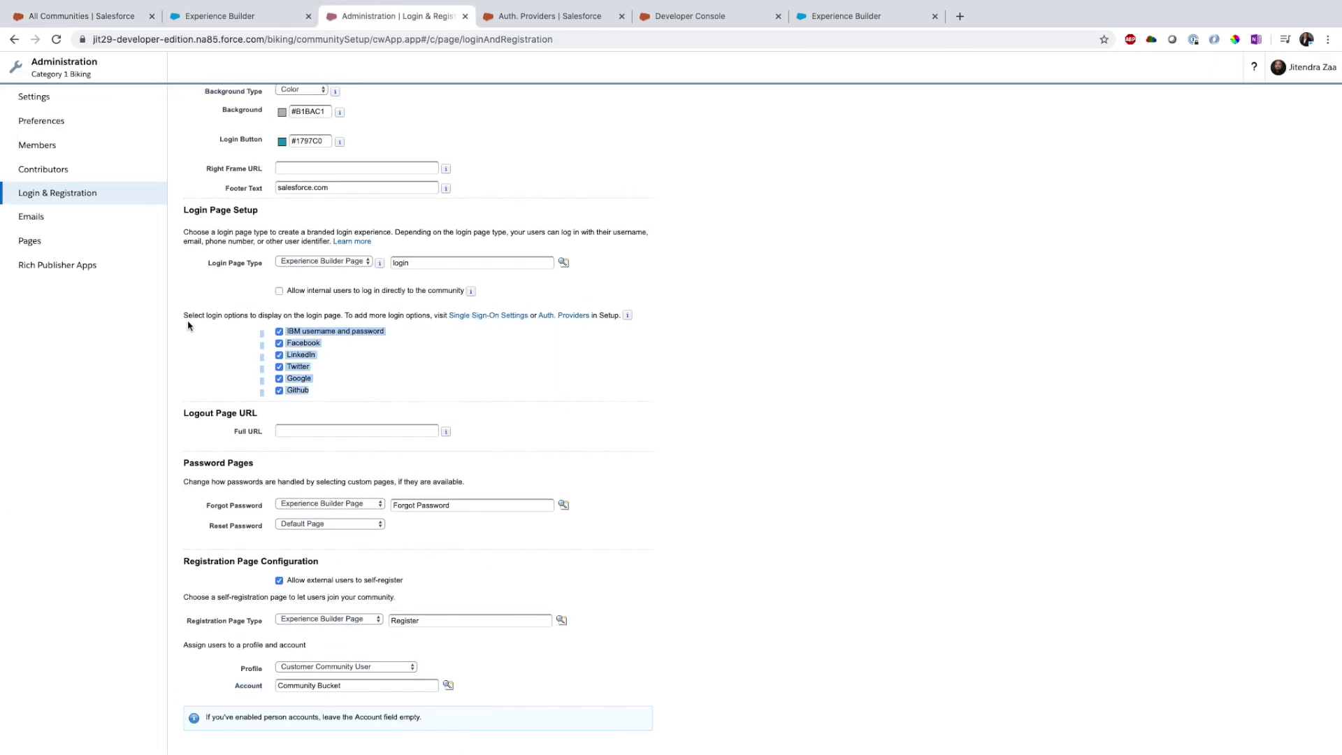
pyautogui.click(420, 341)
pyautogui.moveTo(420, 341); pyautogui.dragTo(309, 331)
pyautogui.click(395, 344)
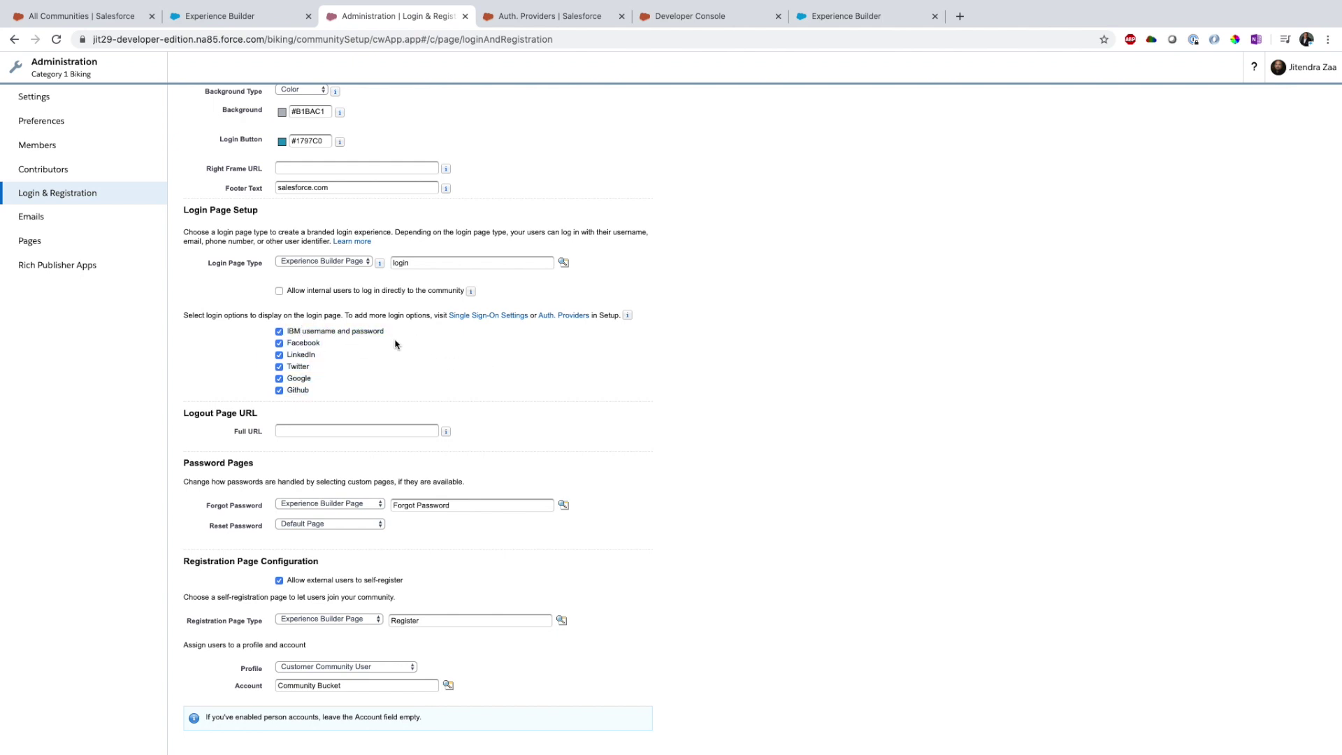
pyautogui.moveTo(323, 393); pyautogui.dragTo(287, 345)
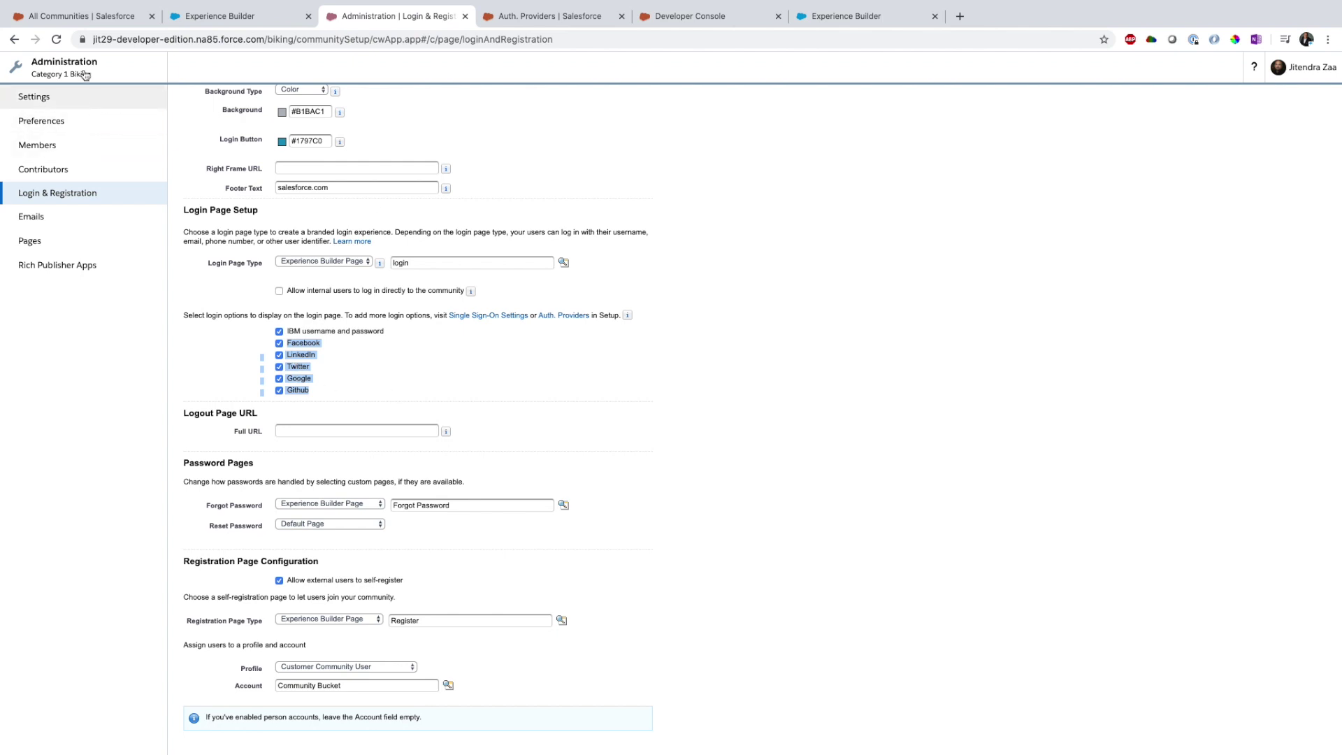
pyautogui.moveTo(206, 39)
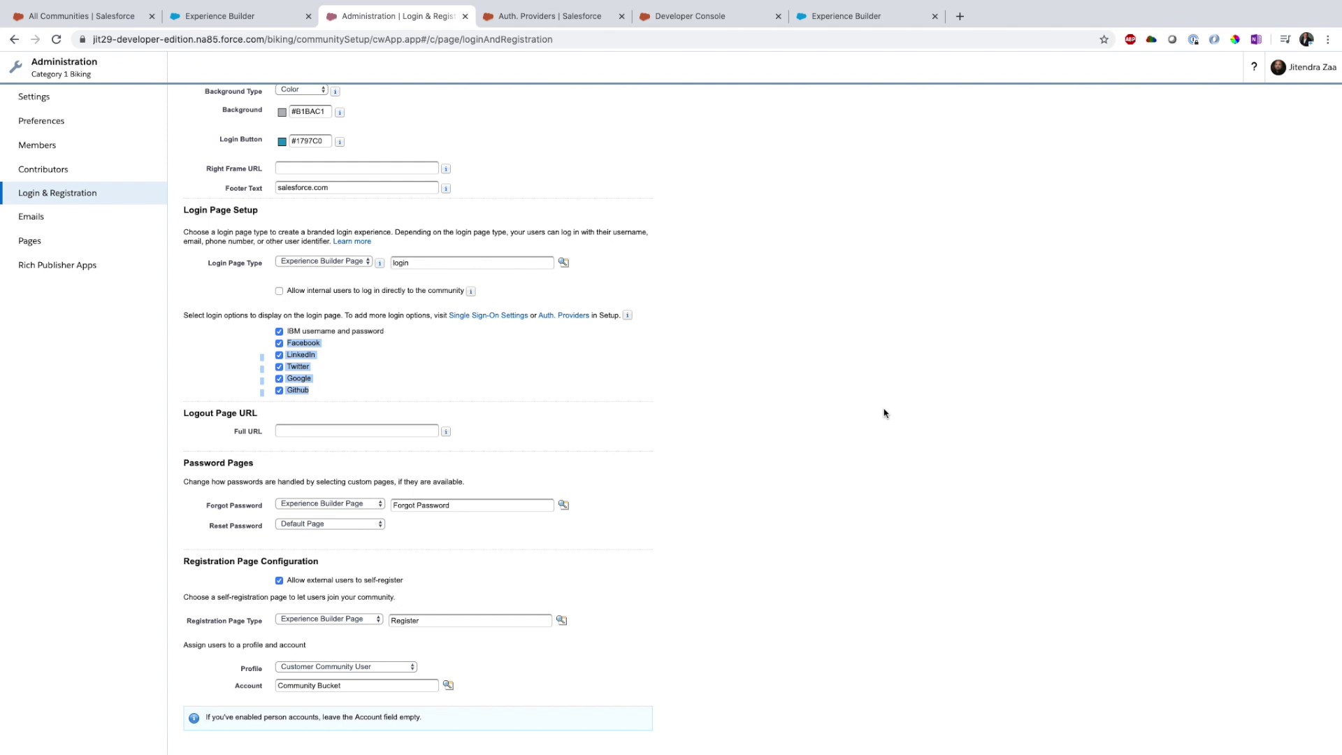
# Check the Registration Page Type choices and keep Experience Builder Page selected.
pyautogui.scroll(-1, 884, 413)
pyautogui.moveTo(214, 526); pyautogui.dragTo(282, 524)
pyautogui.click(317, 584)
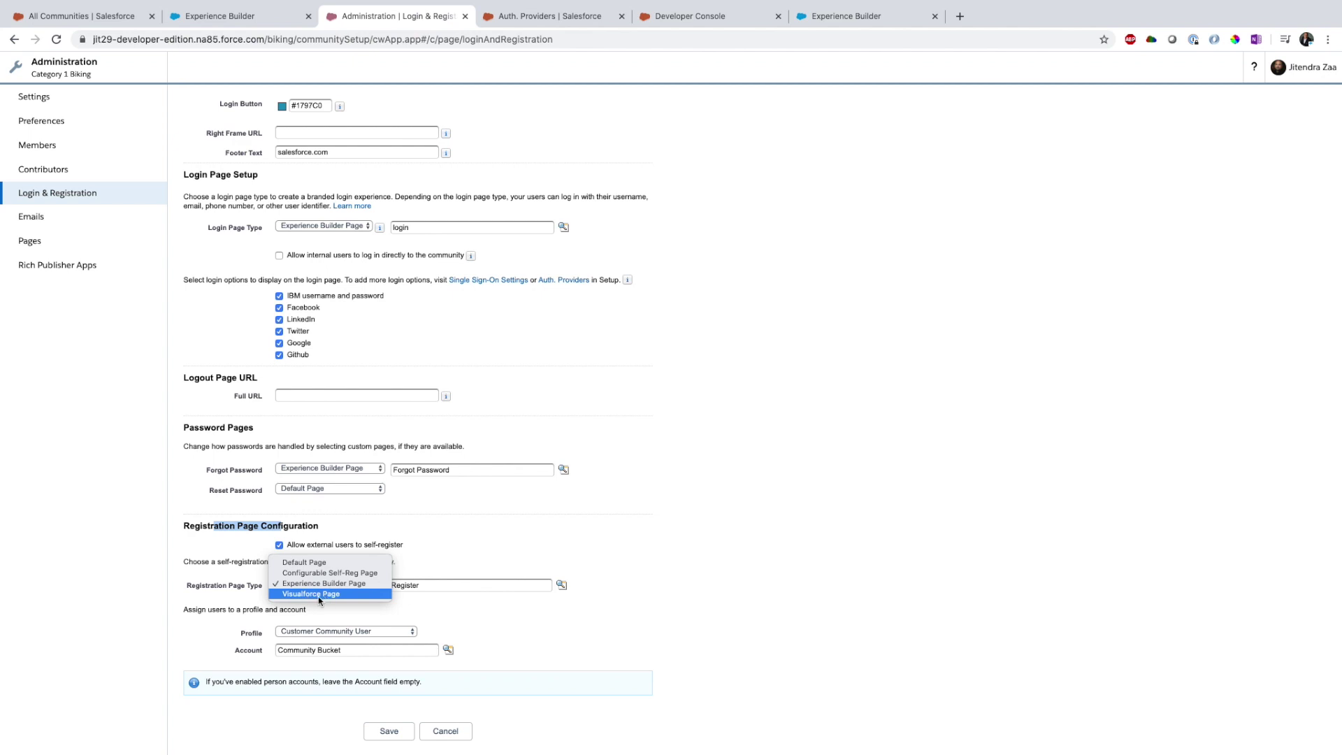
pyautogui.click(382, 584)
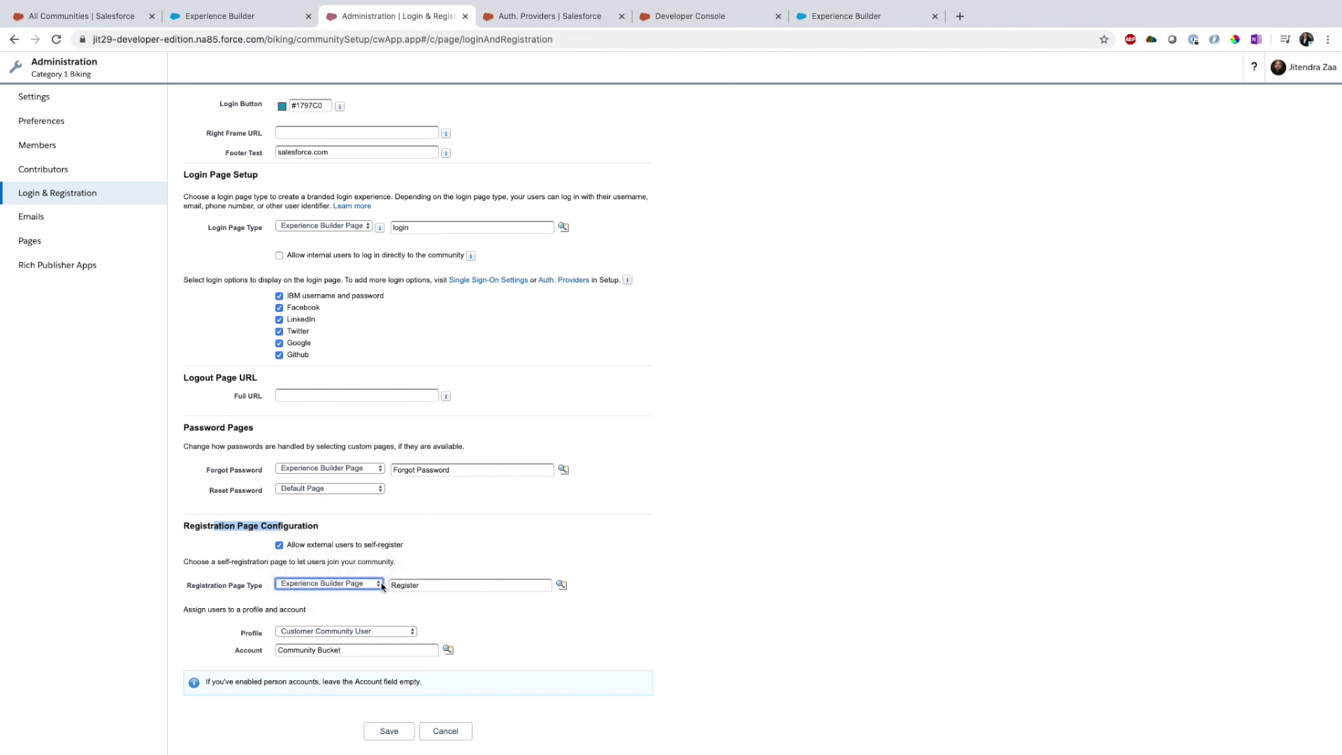
pyautogui.click(341, 586)
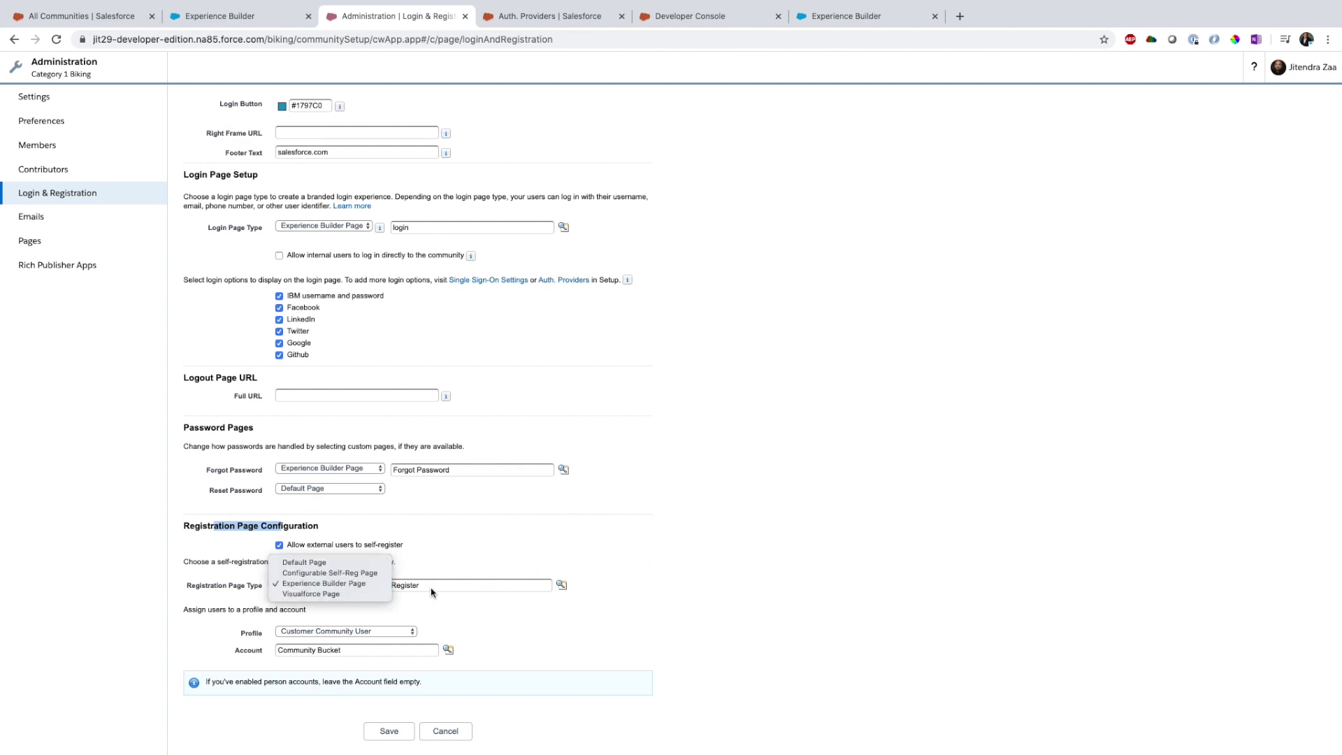
pyautogui.click(687, 620)
pyautogui.scroll(4, 699, 596)
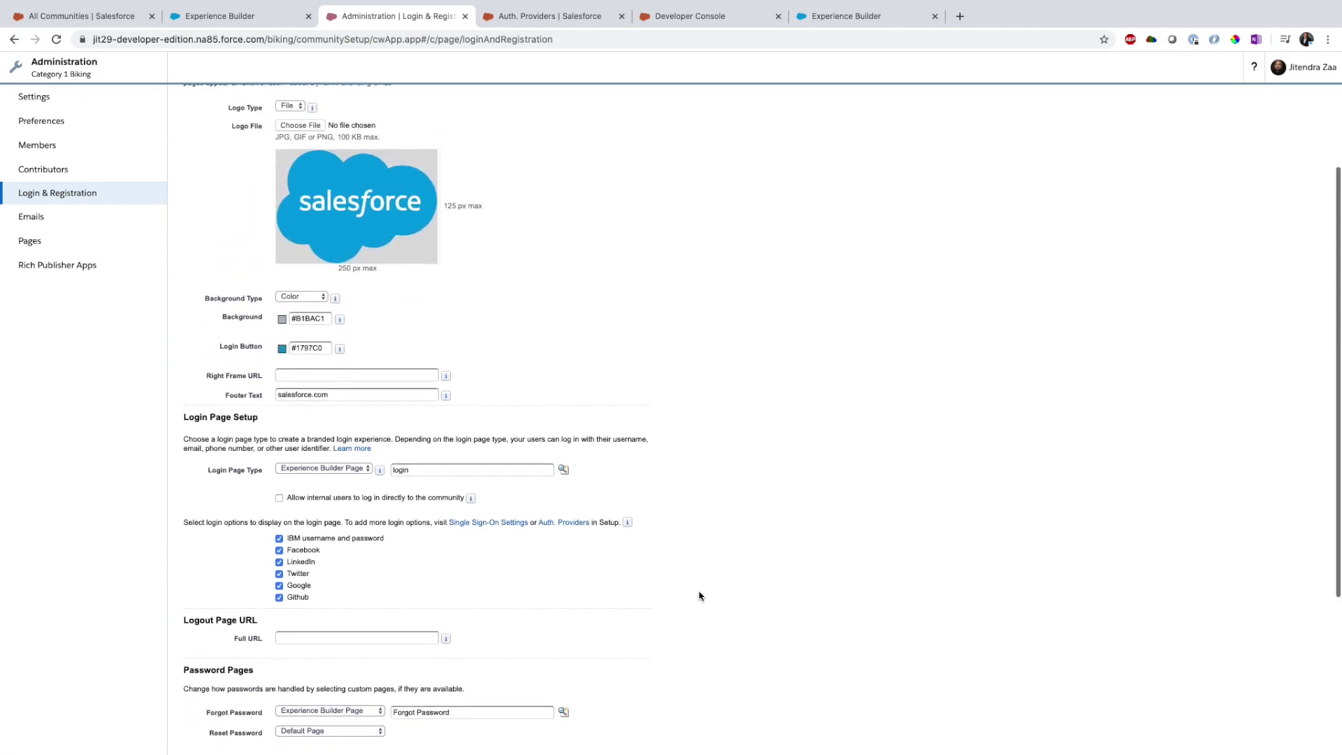